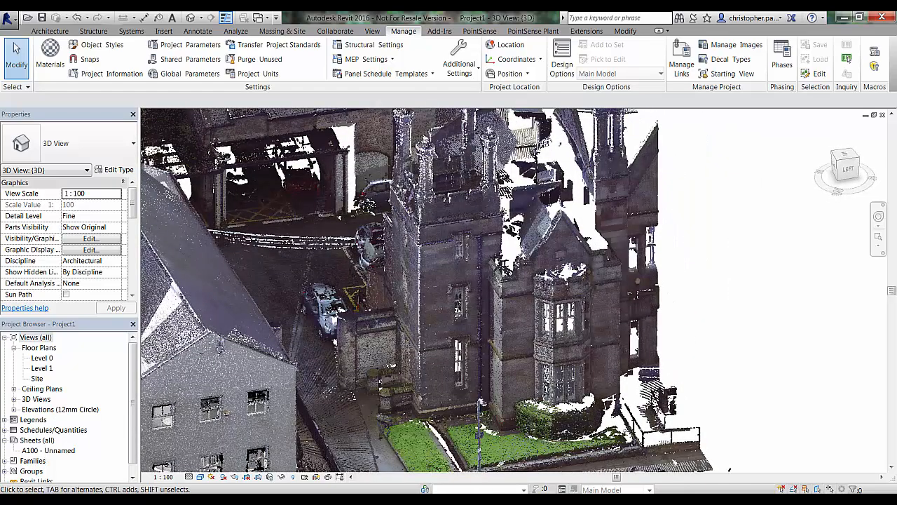
In the Site floor plan, place a vertical building section along the outer face of the four-turret tower beside the lawn
double_click(37, 379)
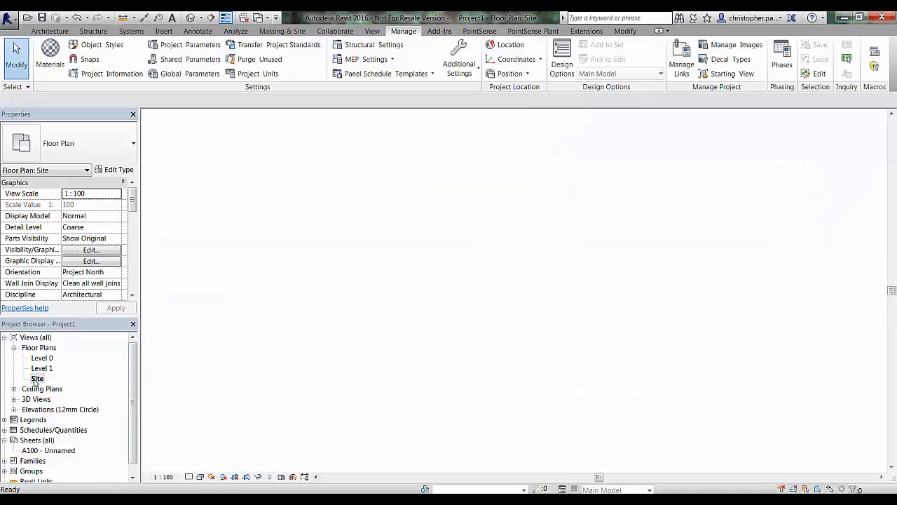
scroll(526, 350, "up", 5)
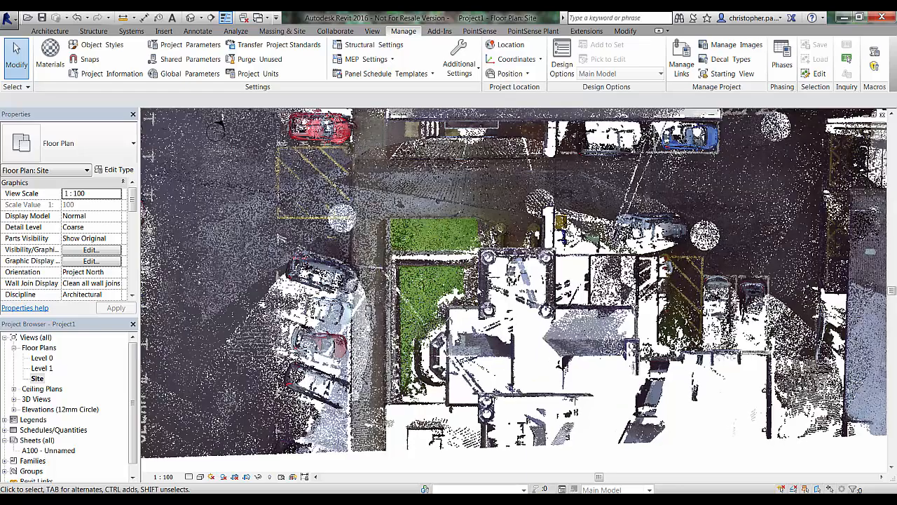
scroll(479, 289, "up", 5)
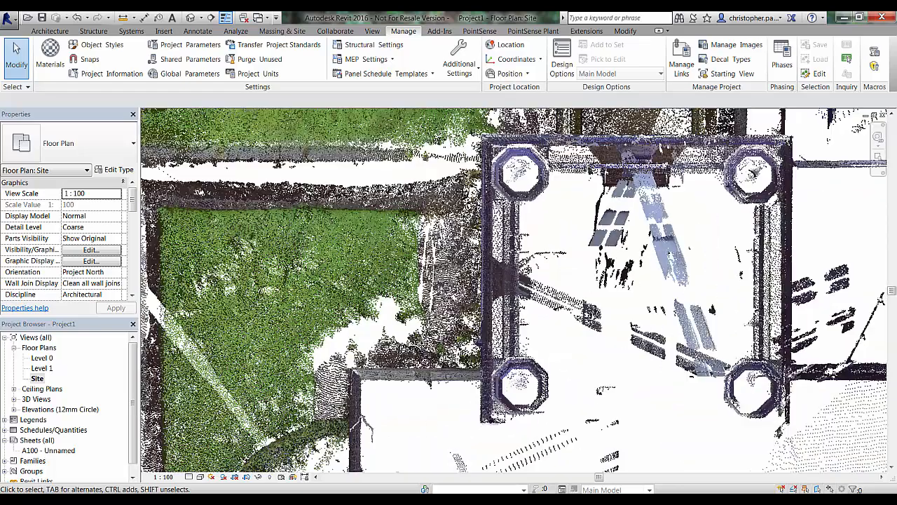
left_click(211, 18)
left_click(483, 185)
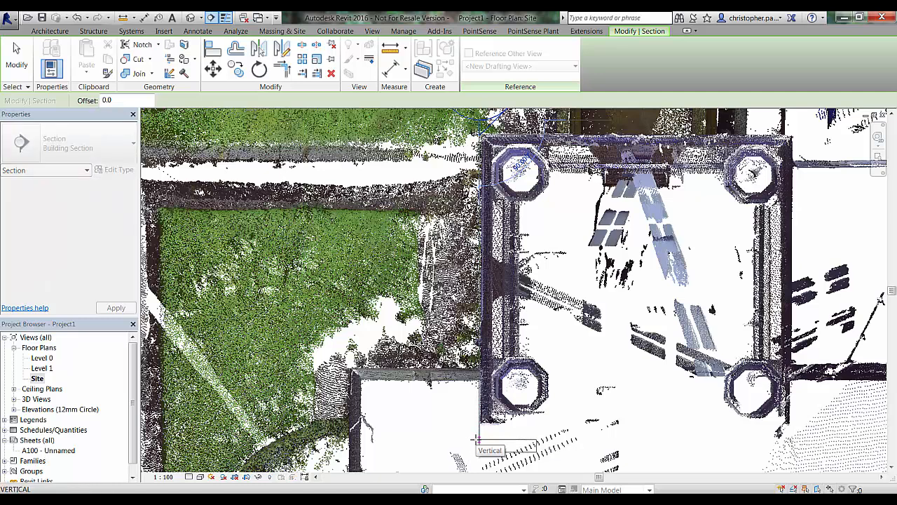
left_click(475, 439)
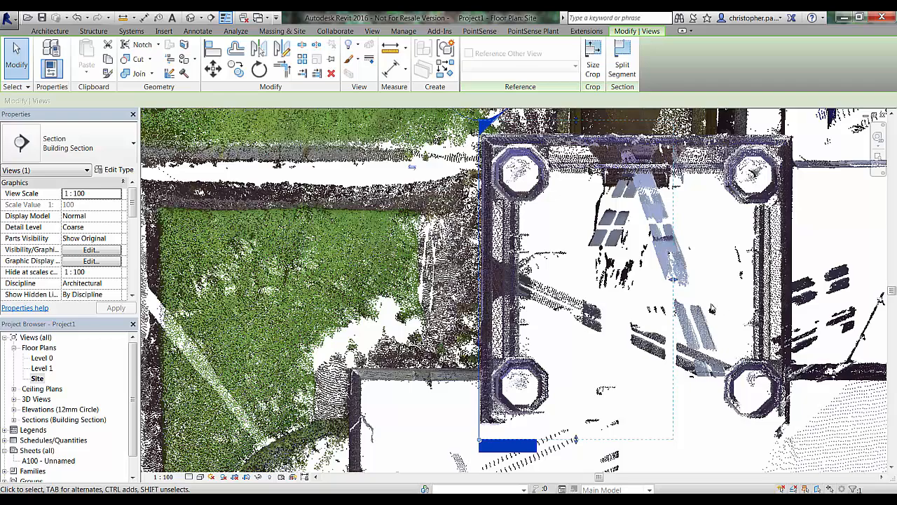
Reduce the section's depth to just behind the two nearest turrets and open its section view
scroll(711, 307, "down", 1)
middle_click_drag(710, 307, 654, 283)
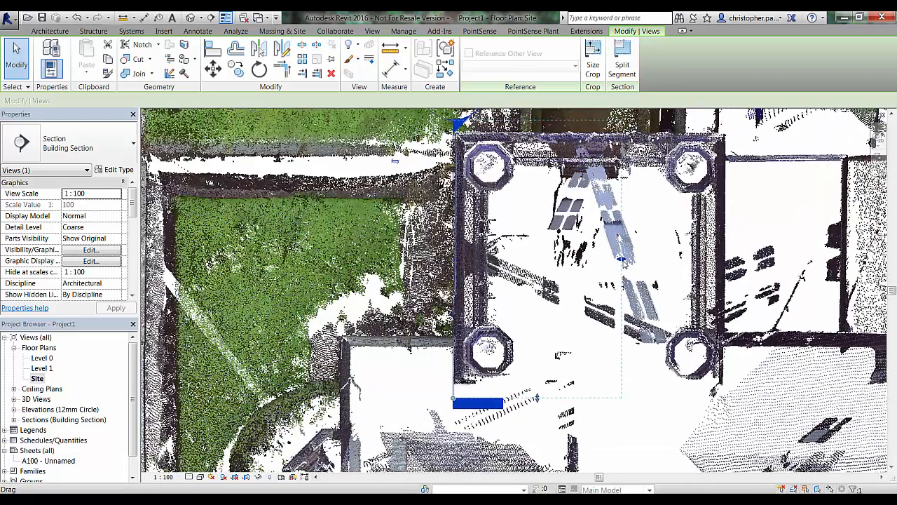
left_click_drag(621, 259, 516, 258)
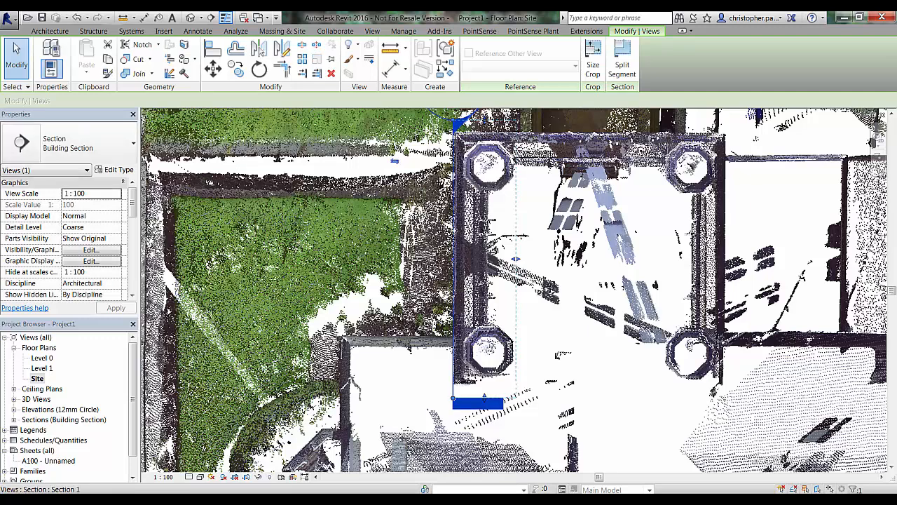
right_click(456, 258)
left_click(491, 288)
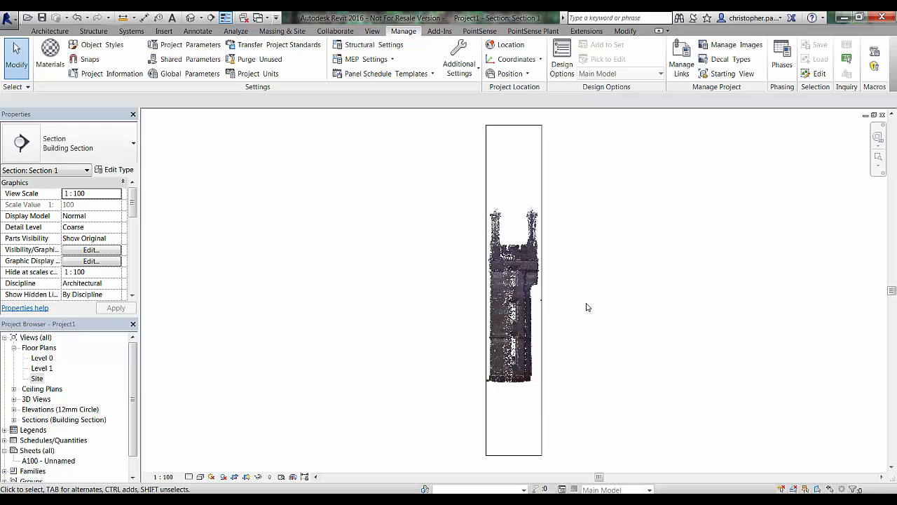
Crop the section view to the top of the tower, from just below the battlements to just above the turrets
left_click(543, 424)
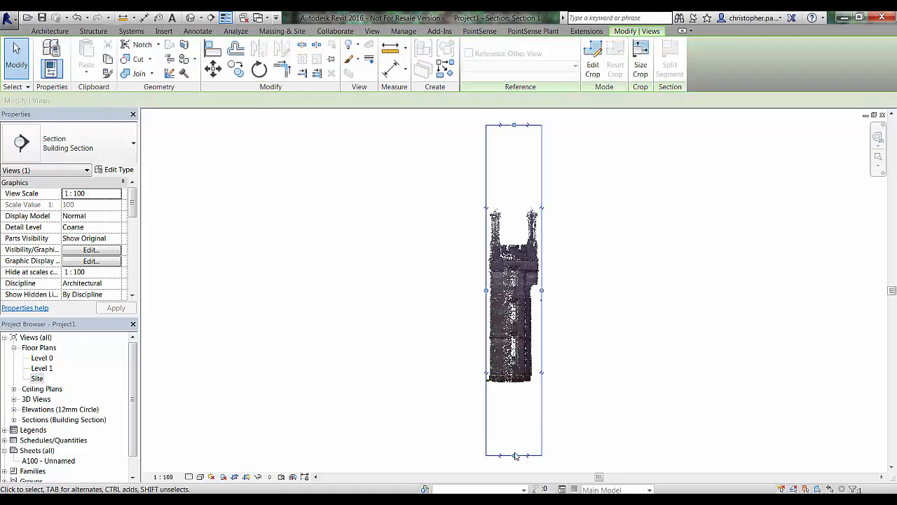
left_click_drag(517, 457, 566, 262)
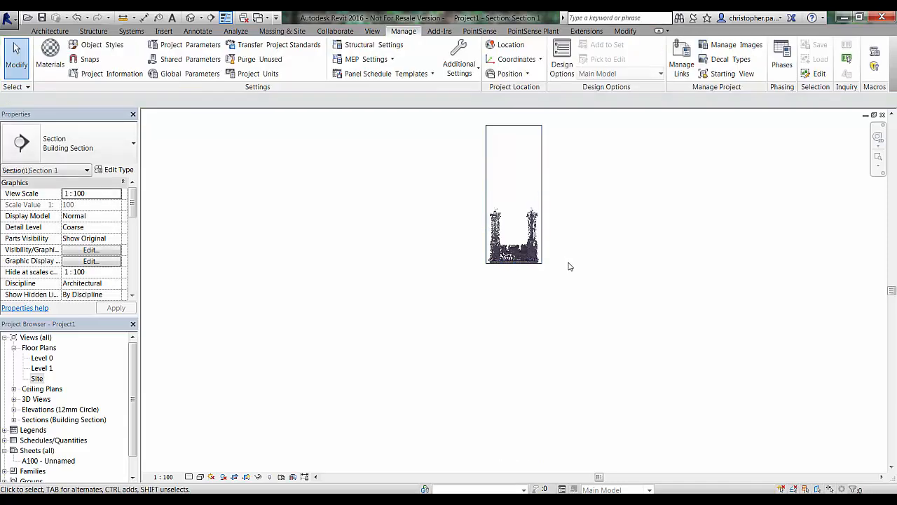
left_click(517, 129)
left_click_drag(515, 126, 525, 207)
left_click(590, 234)
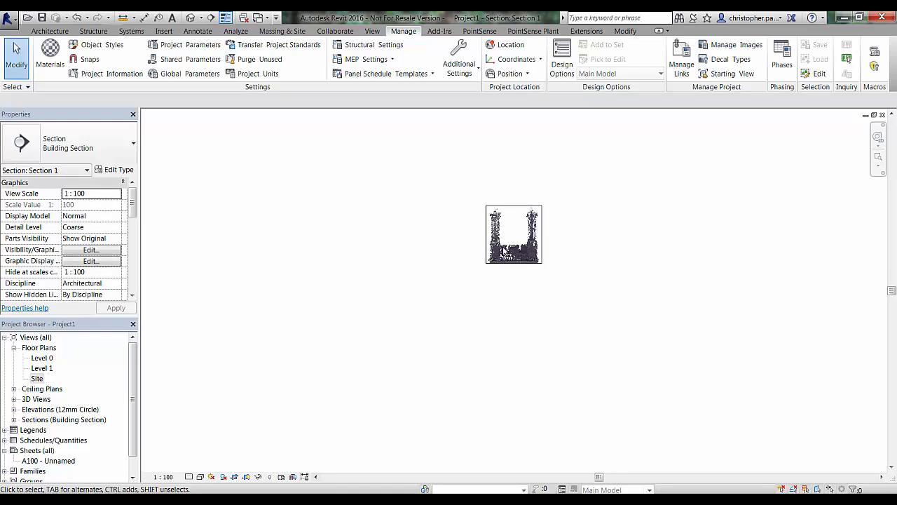
scroll(503, 247, "up", 5)
scroll(561, 213, "up", 1)
middle_click_drag(561, 213, 507, 282)
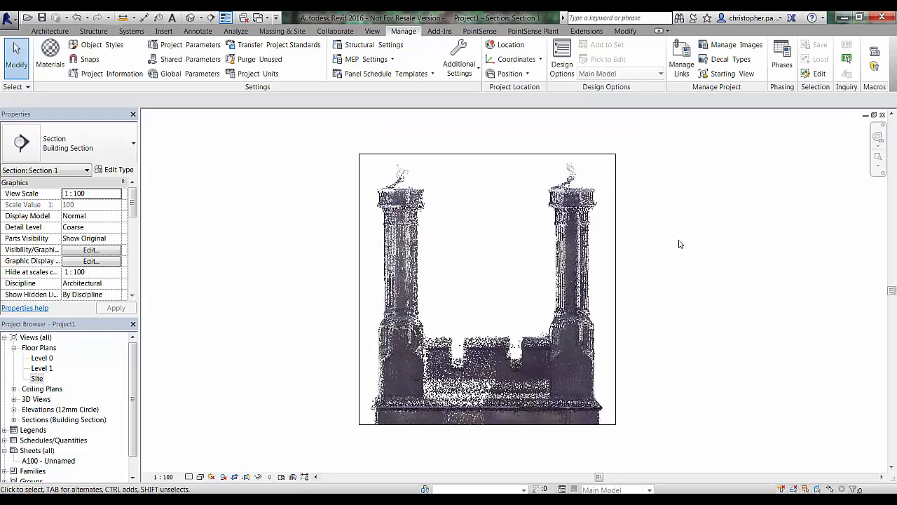
Set the PointSense intensity factor for ortho image X-ray mode to 1000 and apply the settings
left_click(480, 31)
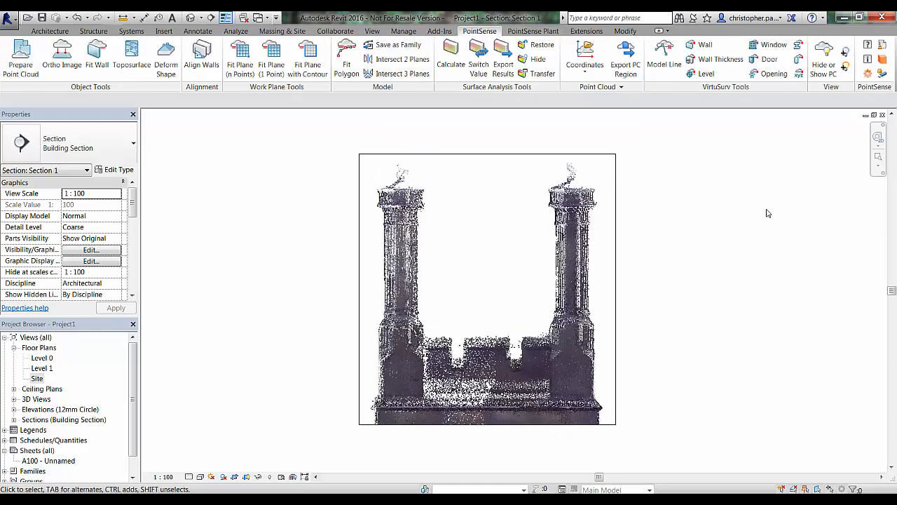
left_click(869, 77)
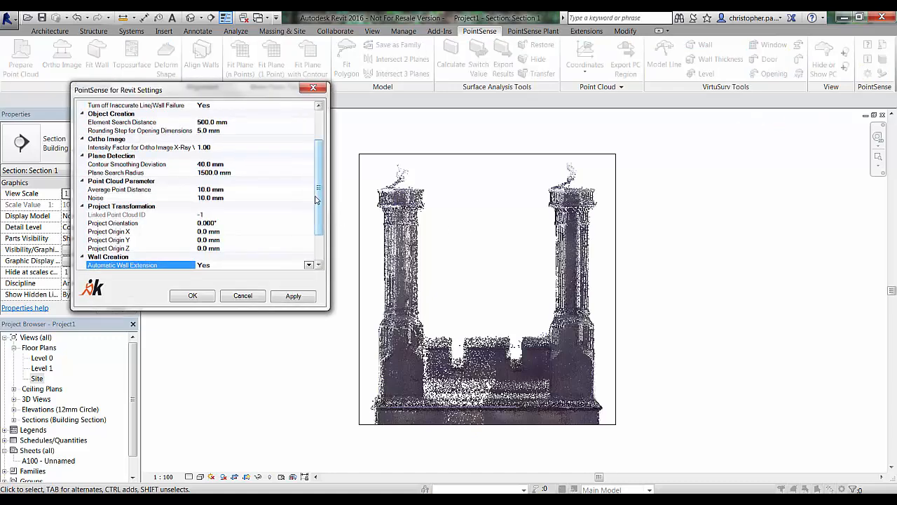
left_click(215, 147)
double_click(202, 147)
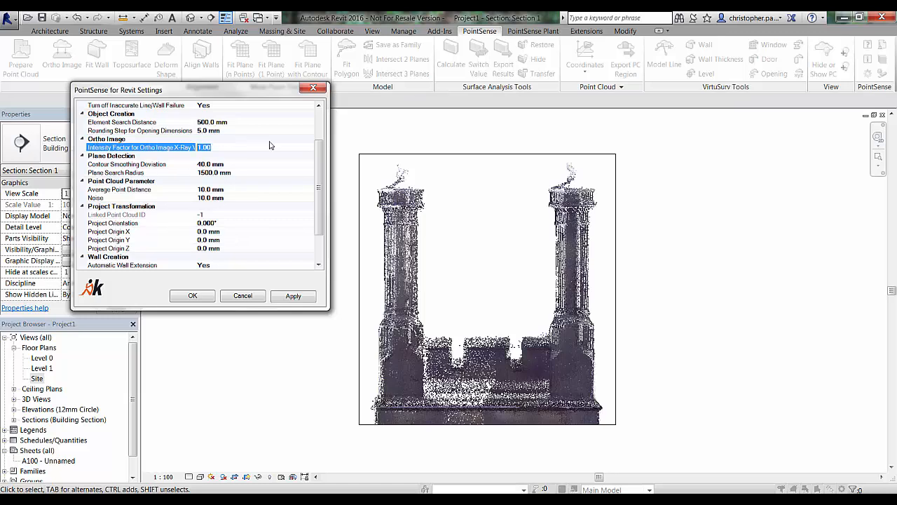
left_click(201, 148)
left_click(293, 297)
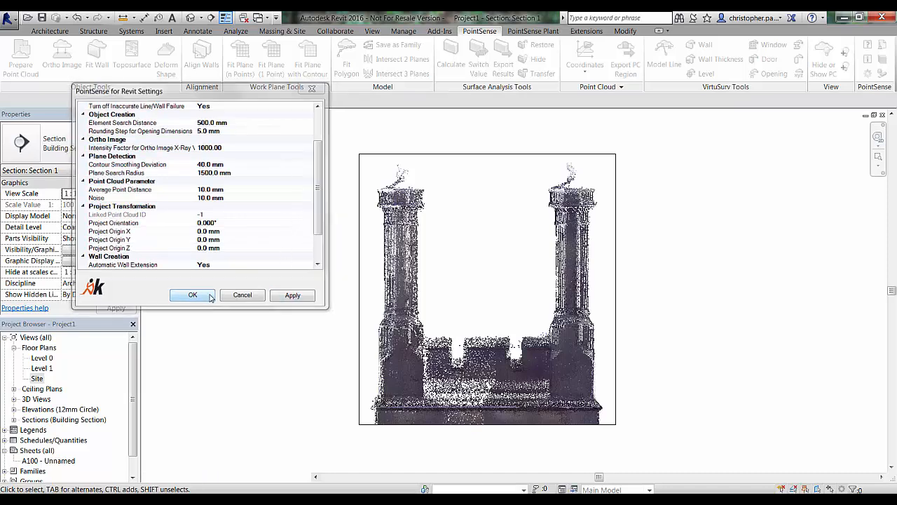
left_click(192, 295)
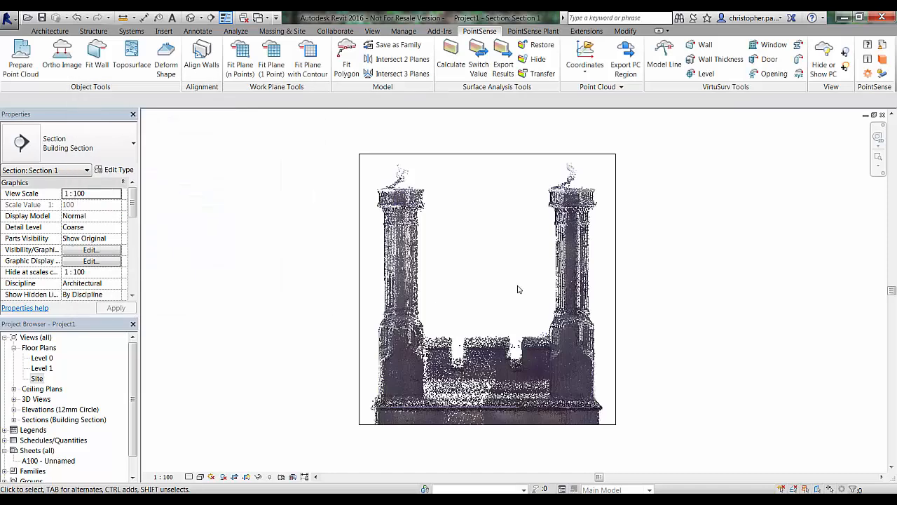
Generate an ortho image of the section in colour filling mode with a pixel size of 2.0 mm
left_click(61, 57)
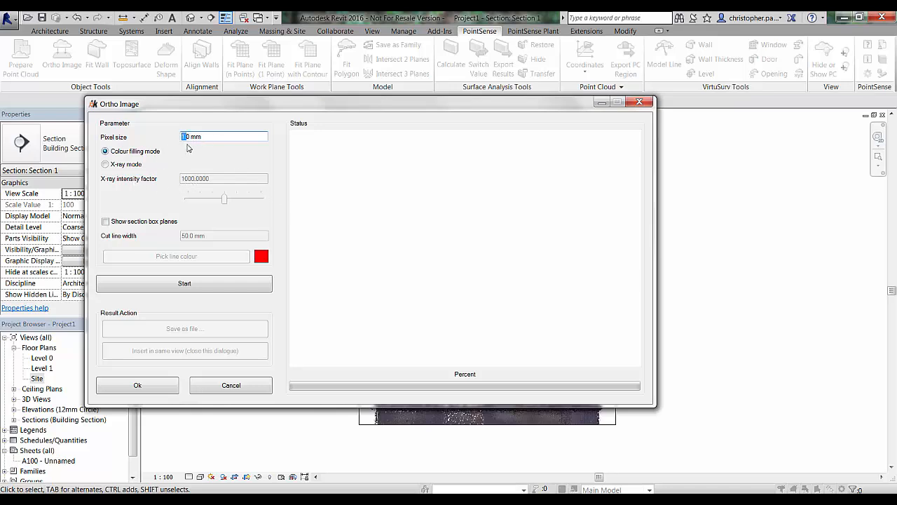
left_click_drag(197, 136, 180, 138)
left_click(183, 137)
left_click(179, 284)
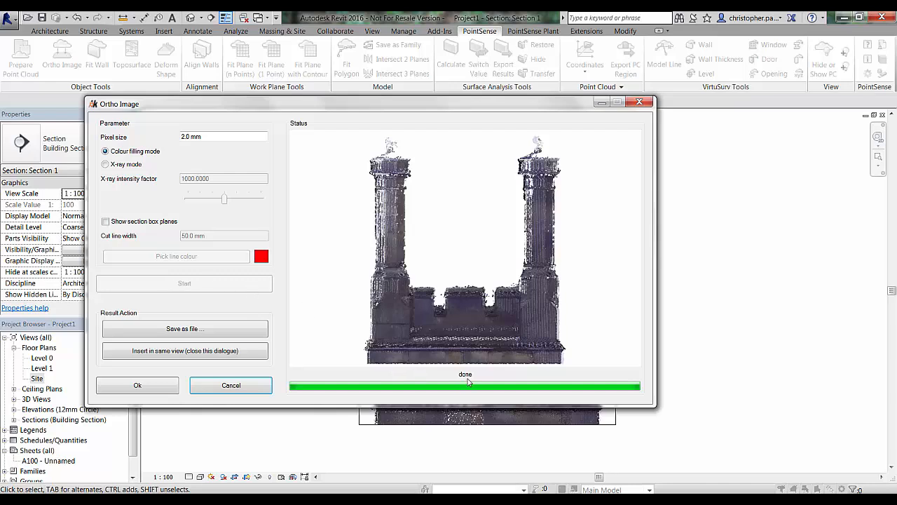
Insert the colour ortho image in the same section view and hide the point cloud
left_click(208, 351)
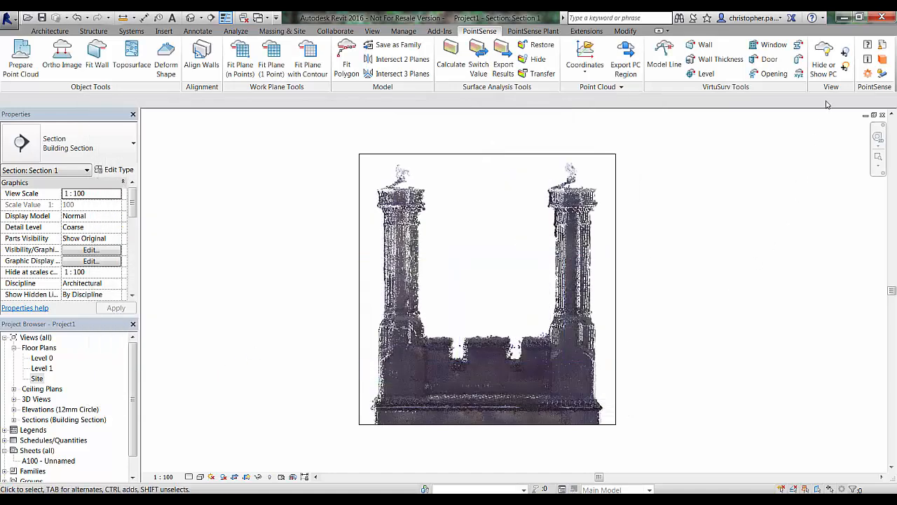
left_click(833, 72)
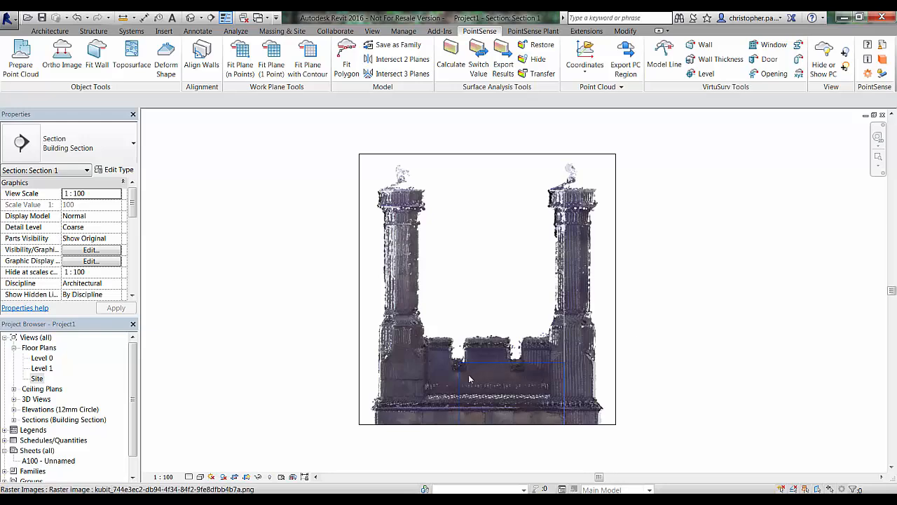
left_click(819, 74)
Examine the inserted ortho image closely across the battlements and both turrets
scroll(454, 396, "up", 4)
middle_click_drag(562, 395, 565, 321)
scroll(562, 274, "down", 1)
scroll(562, 272, "down", 1)
middle_click_drag(562, 272, 545, 386)
middle_click_drag(563, 275, 529, 368)
scroll(540, 293, "down", 1)
scroll(540, 297, "down", 2)
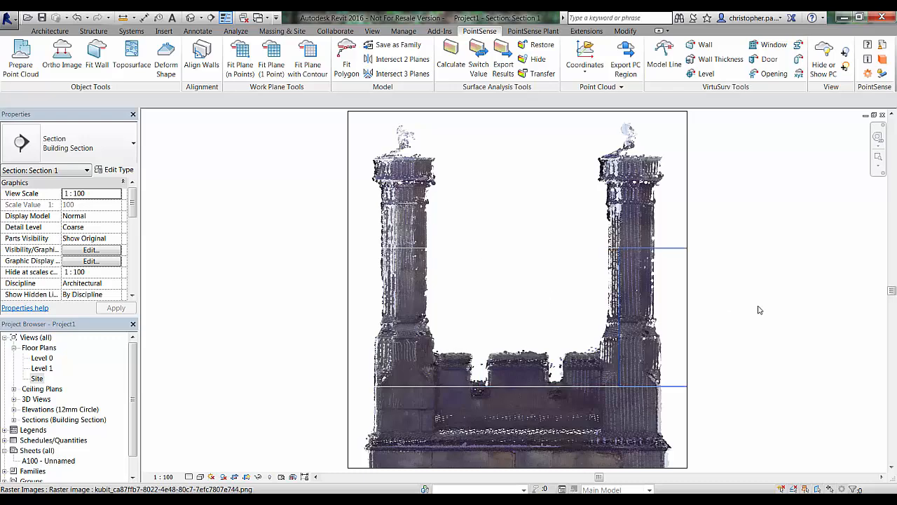
left_click(724, 274)
middle_click_drag(724, 274, 717, 266)
scroll(717, 266, "down", 1)
left_click(745, 202)
middle_click_drag(753, 204, 718, 247)
Open the 3D view and orient it to the Section 1 view of the tower top
left_click(191, 18)
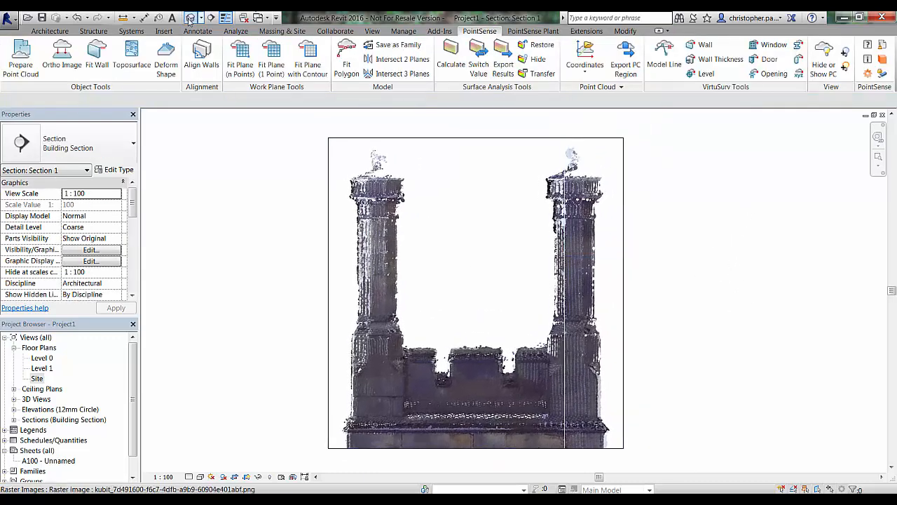
right_click(845, 162)
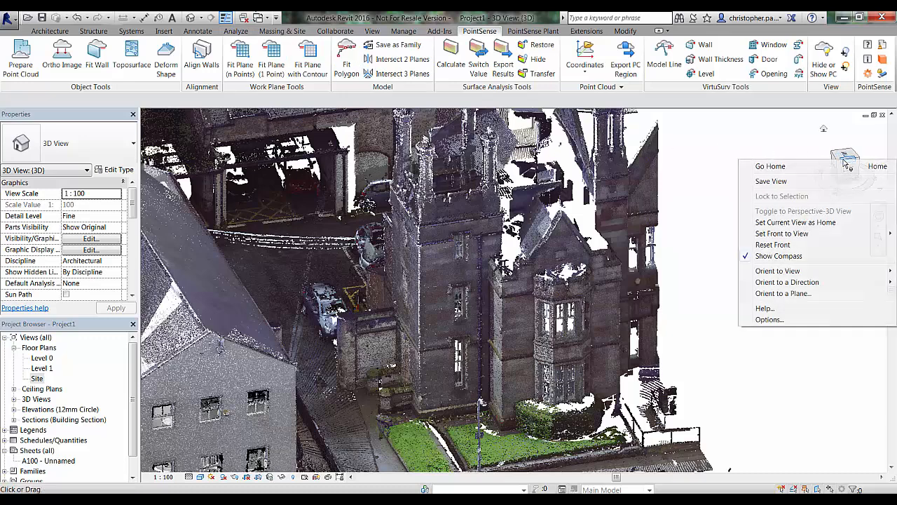
mouse_move(778, 271)
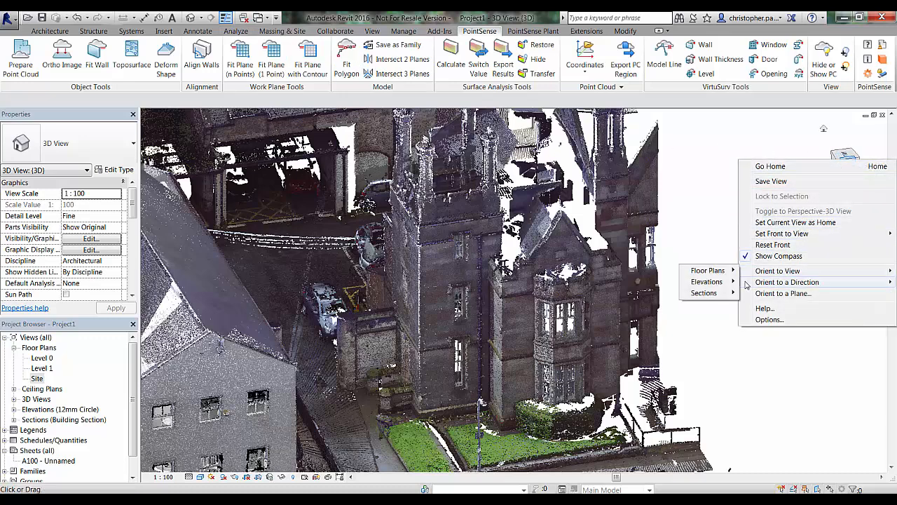
mouse_move(729, 297)
left_click(757, 293)
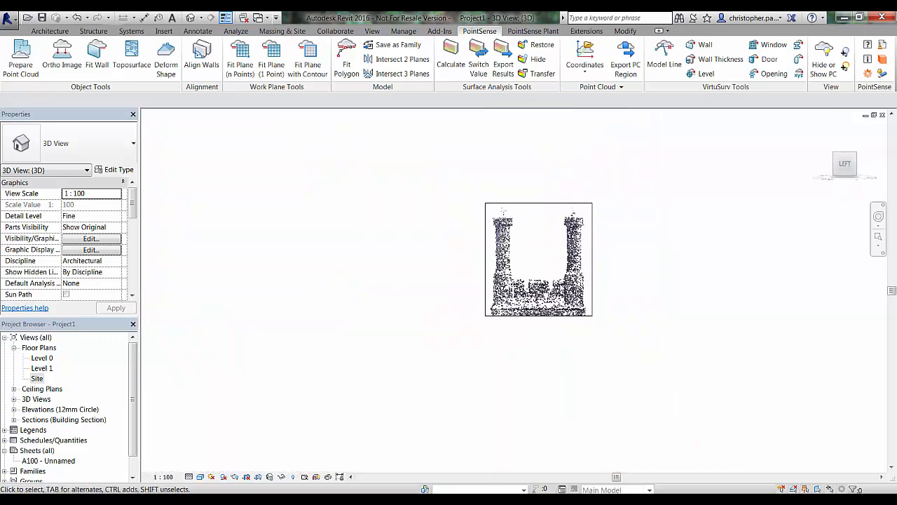
middle_click_drag(563, 340, 565, 349)
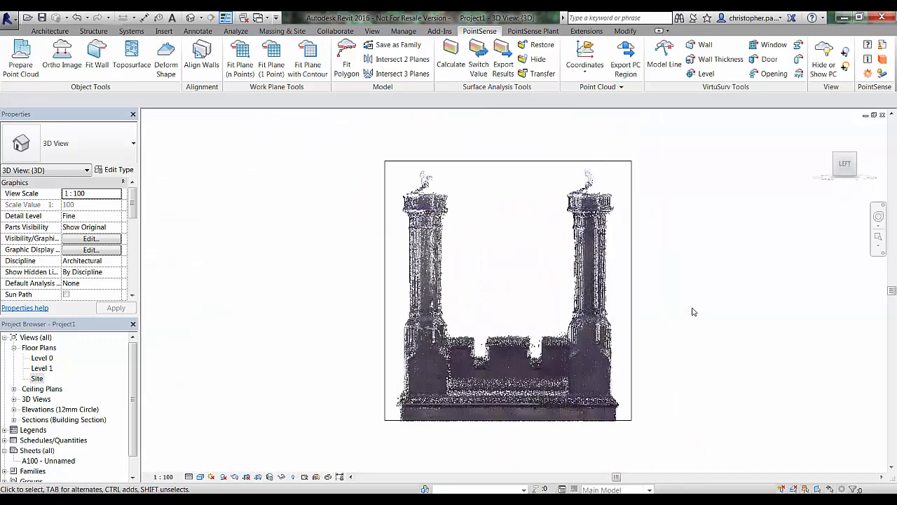
Generate an ortho image of the 3D view in X-ray mode with a 2.0 mm pixel size
left_click(62, 51)
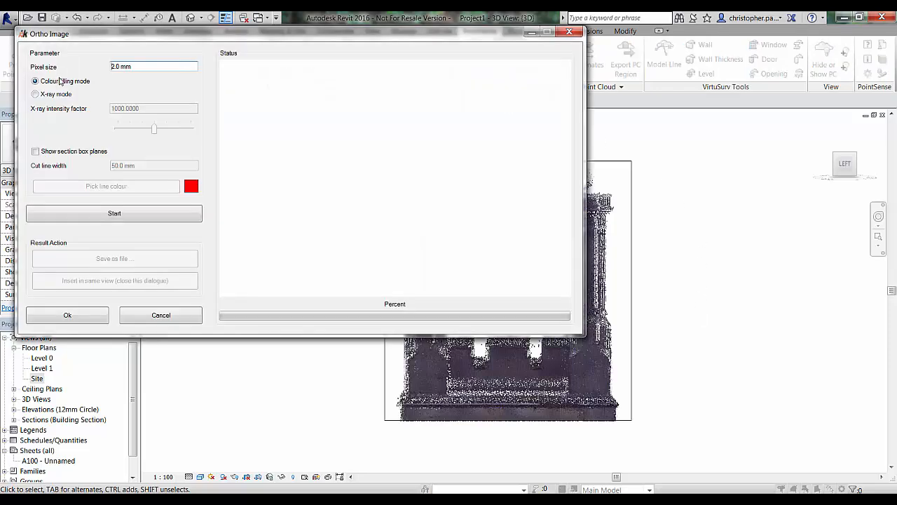
left_click(36, 95)
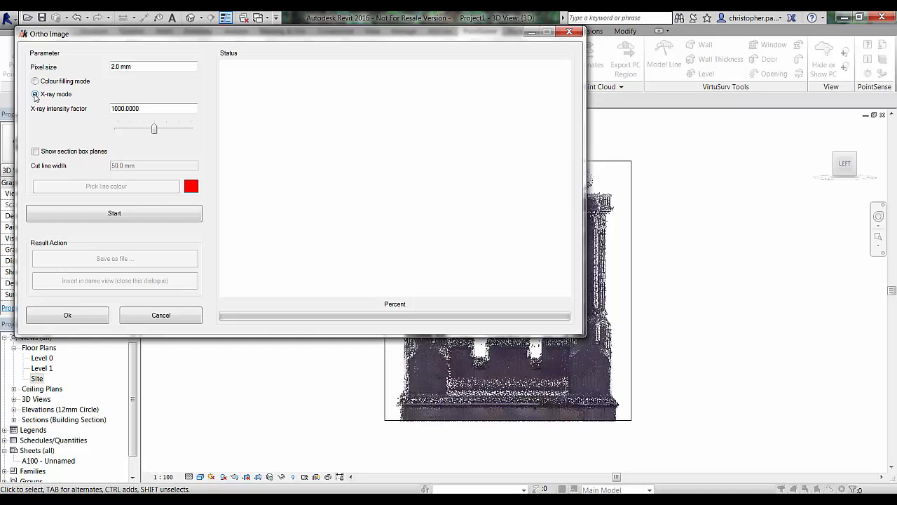
left_click(133, 221)
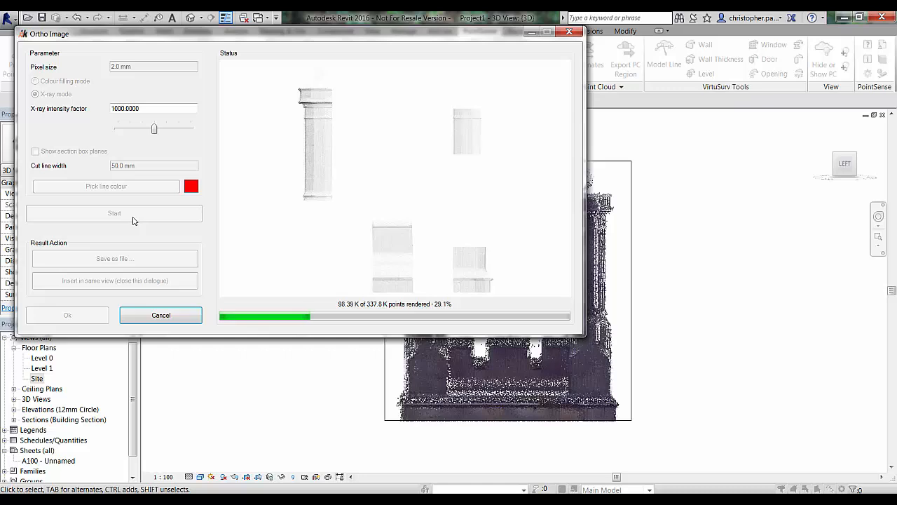
Raise the X-ray intensity factor to about 3090 and examine the turrets and battlements in the image preview
mouse_move(154, 132)
left_mouse_down()
mouse_move(193, 134)
mouse_move(120, 130)
mouse_move(158, 131)
left_mouse_up()
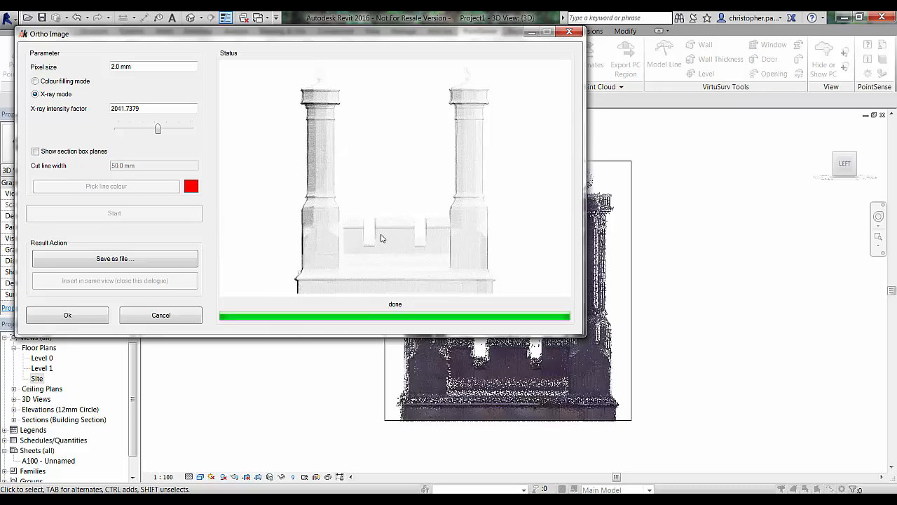
scroll(396, 225, "up", 1)
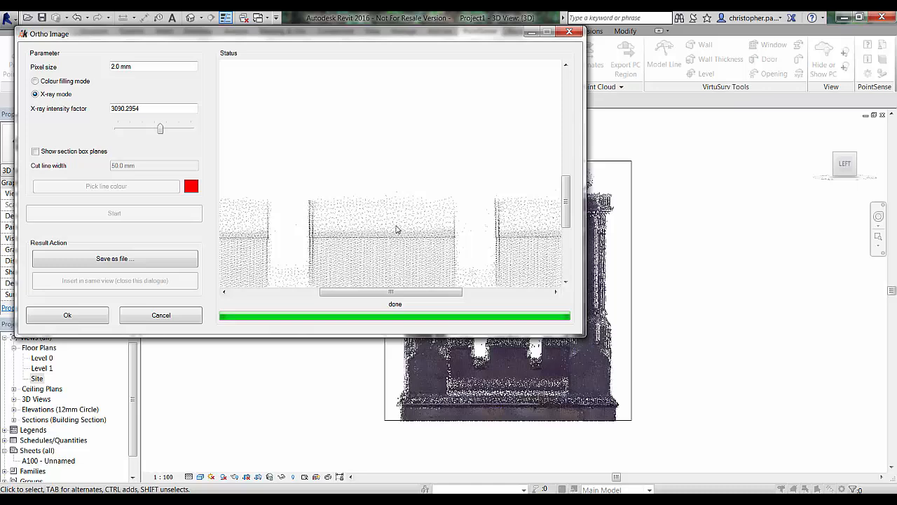
scroll(396, 229, "up", 4)
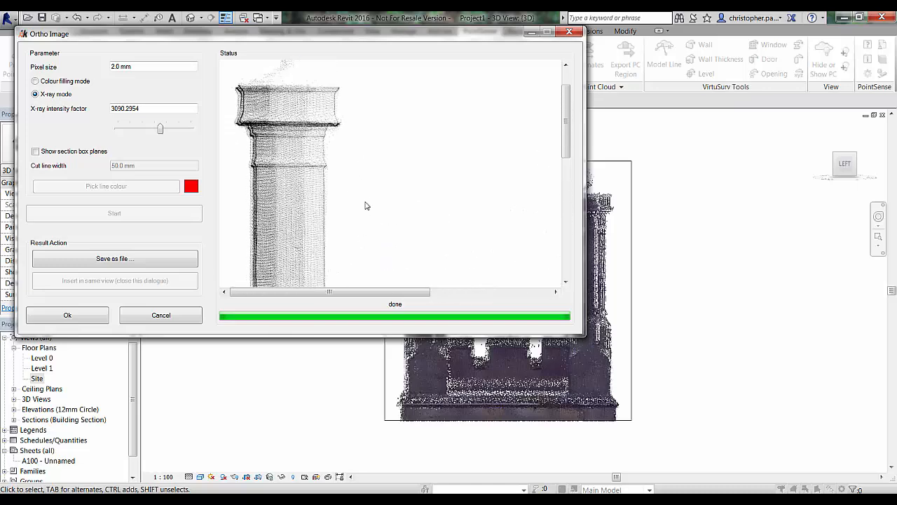
middle_click_drag(410, 206, 305, 189)
middle_click_drag(364, 194, 327, 186)
scroll(401, 190, "down", 2)
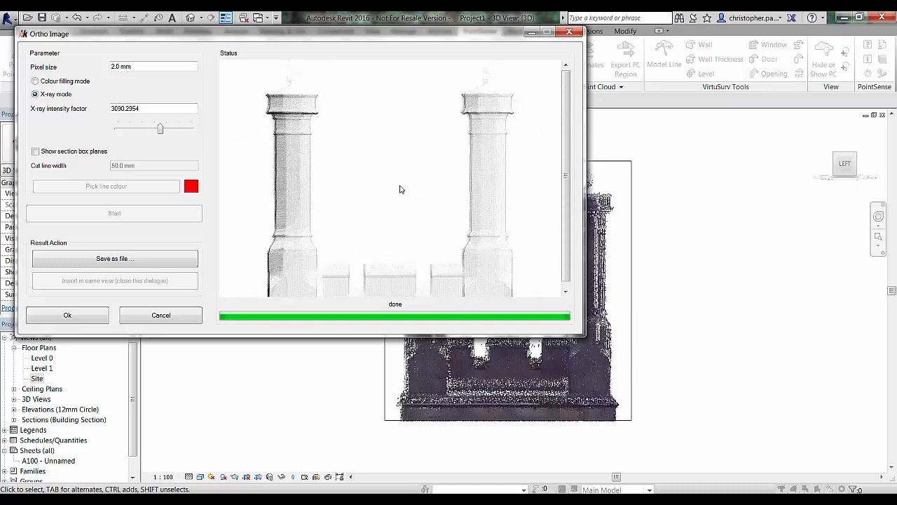
scroll(400, 189, "down", 1)
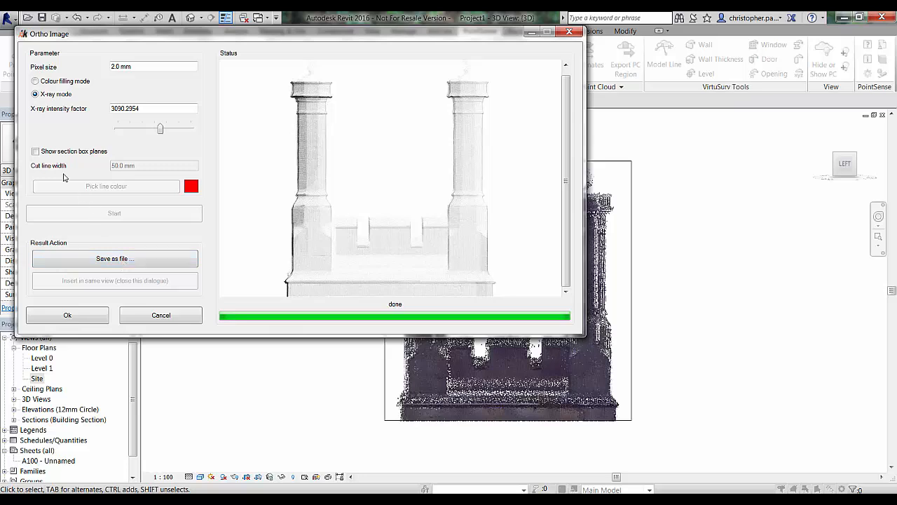
Show the section box planes in the ortho image with a 50.0 mm cut line and set the line colour to black
left_click(35, 152)
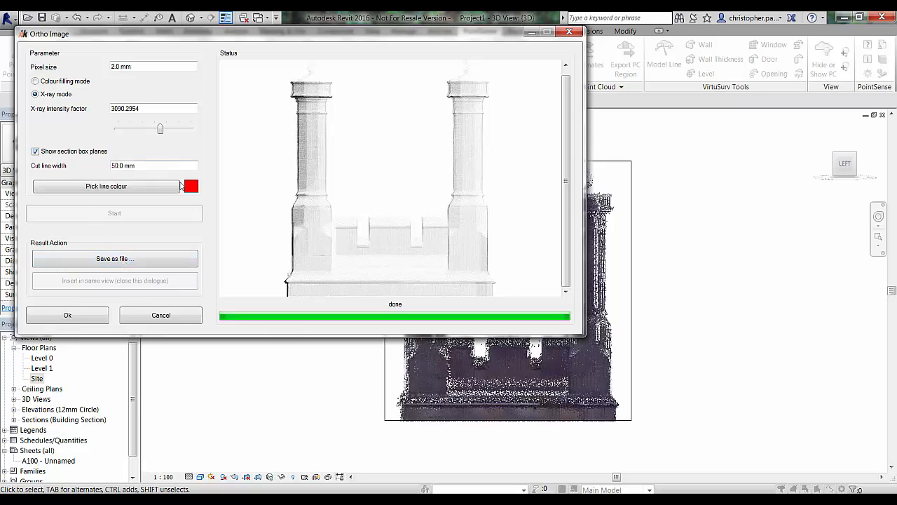
left_click(156, 190)
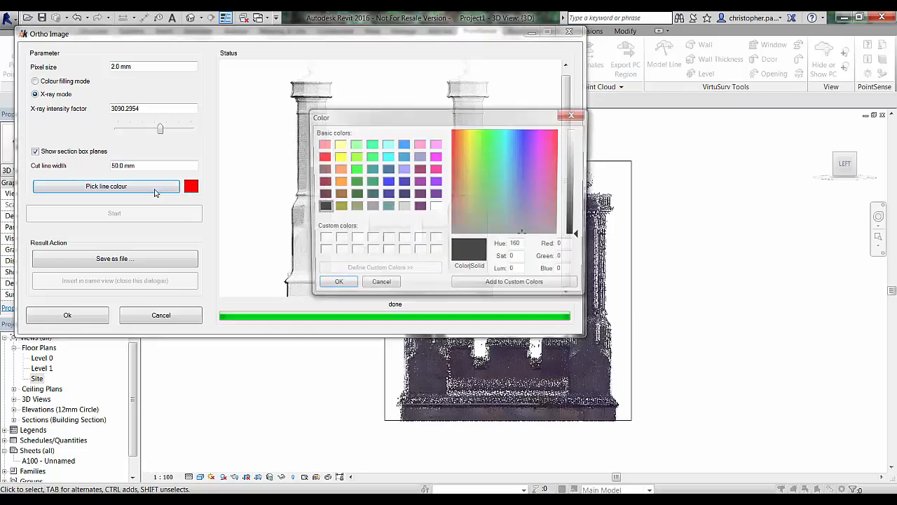
left_click(335, 287)
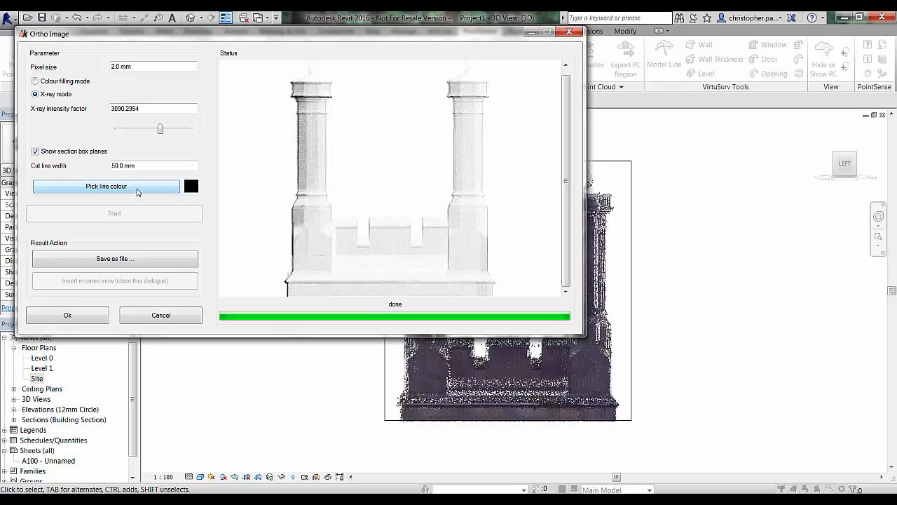
Save the front X-ray ortho image to the Desktop as the PNG file "Chinmney Front" and finish the Ortho Image command
left_click(133, 261)
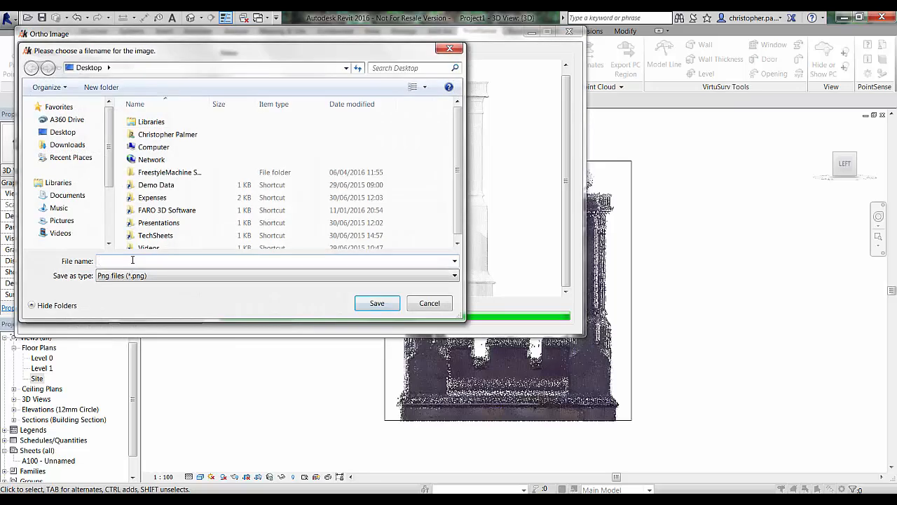
type("Chon")
key("BackSpace")
type("inmney Front")
left_click(378, 303)
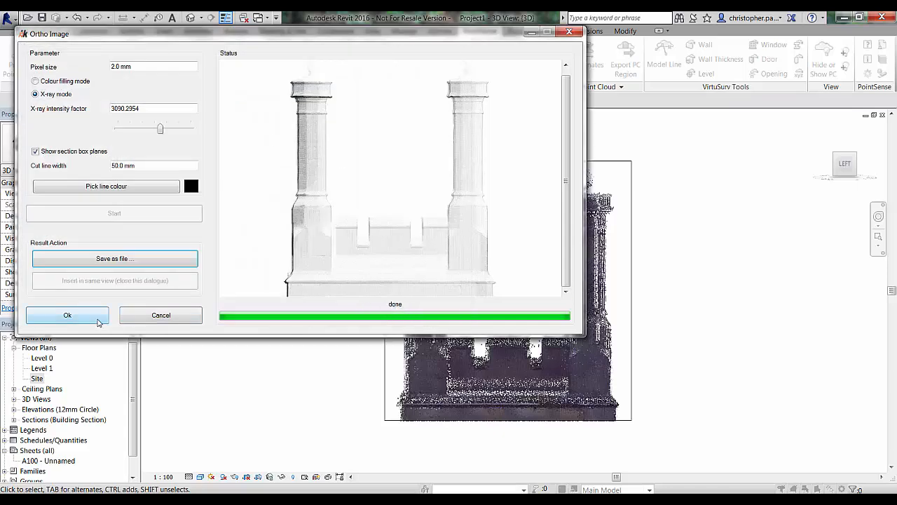
left_click(98, 322)
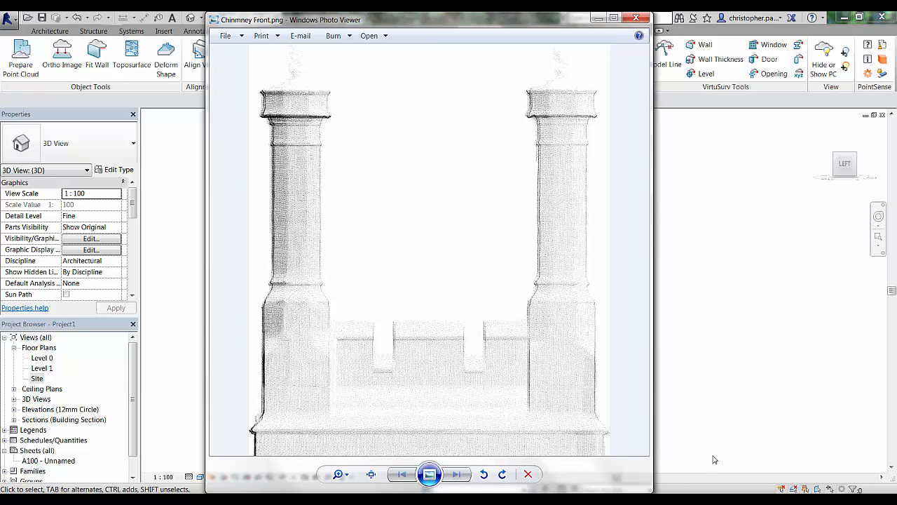
Compare the saved Chinmney Front.png in Windows Photo Viewer with the turrets in the point cloud and close the image
left_click_drag(459, 25, 483, 24)
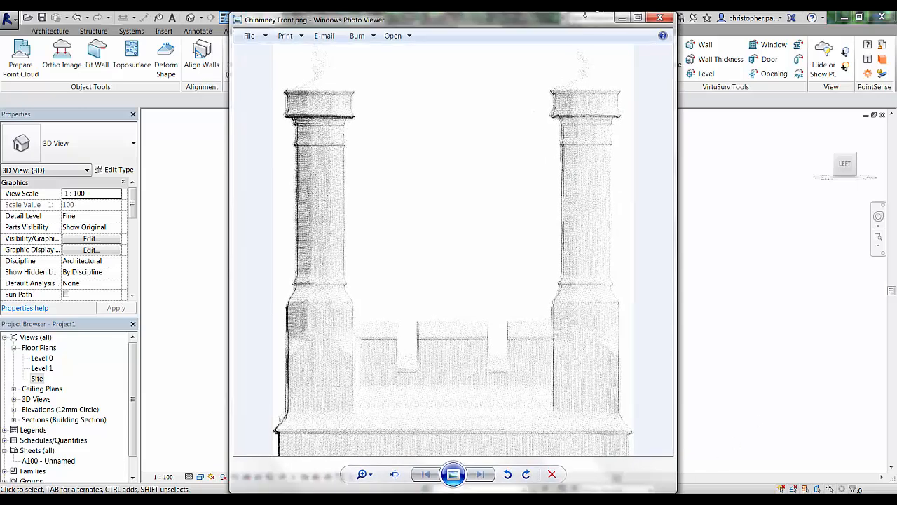
left_click_drag(585, 13, 221, 144)
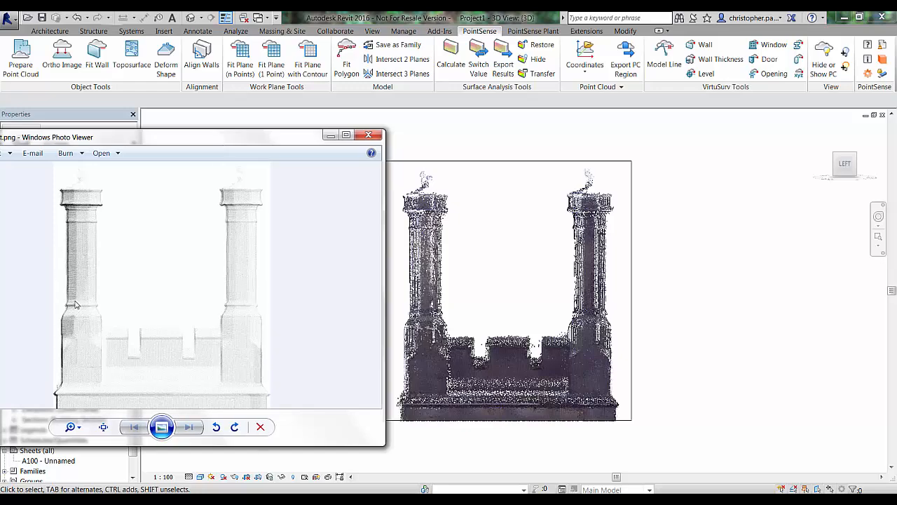
left_click_drag(265, 145, 447, 136)
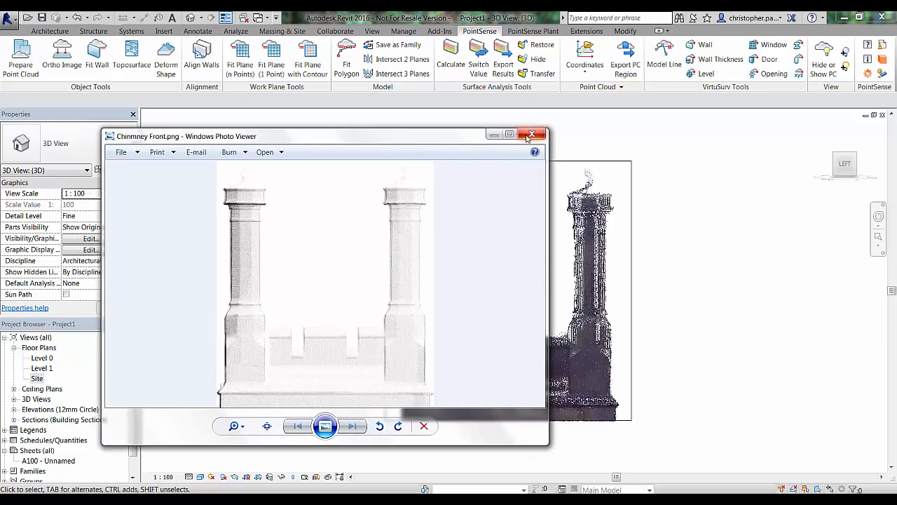
left_click(530, 138)
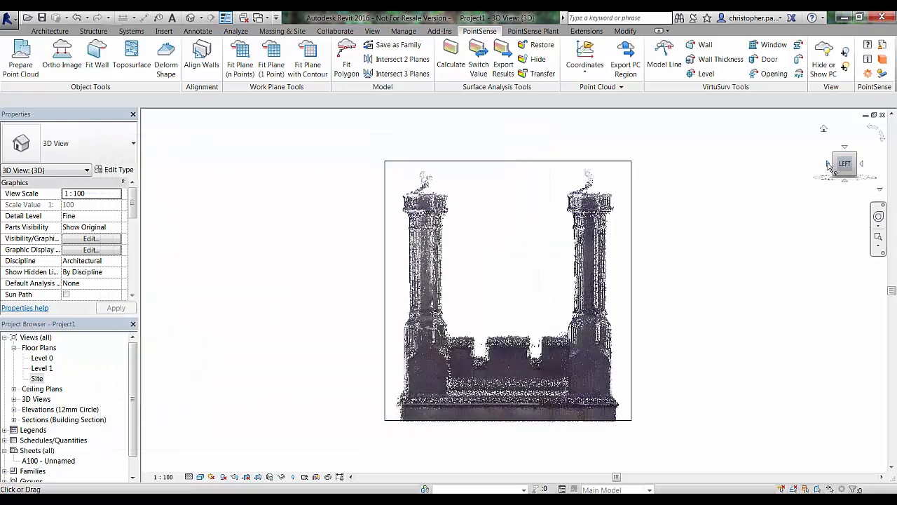
Orient the 3D view to look at the turrets and battlements from the top
left_click(829, 165)
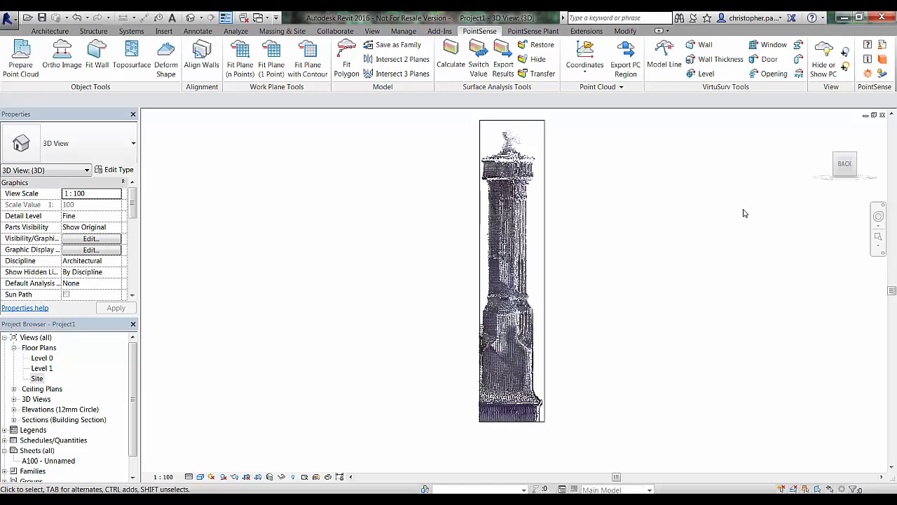
left_click(863, 166)
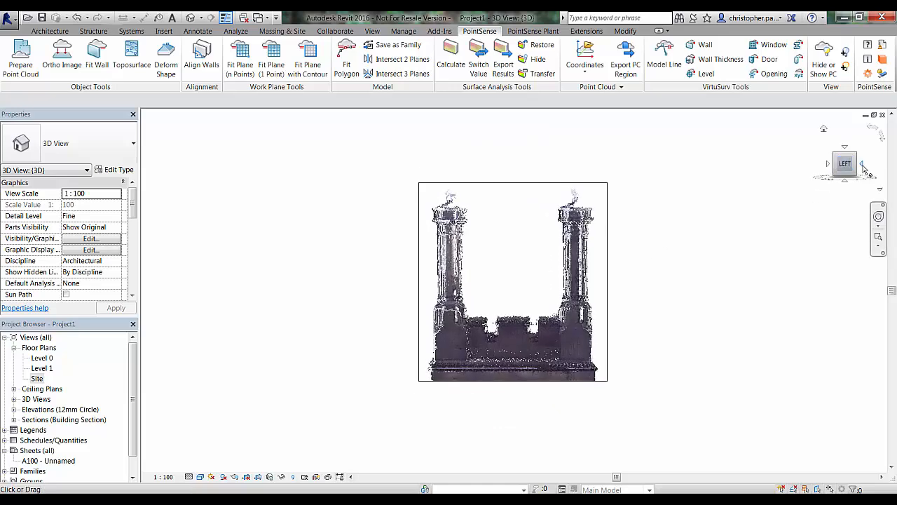
left_click(845, 147)
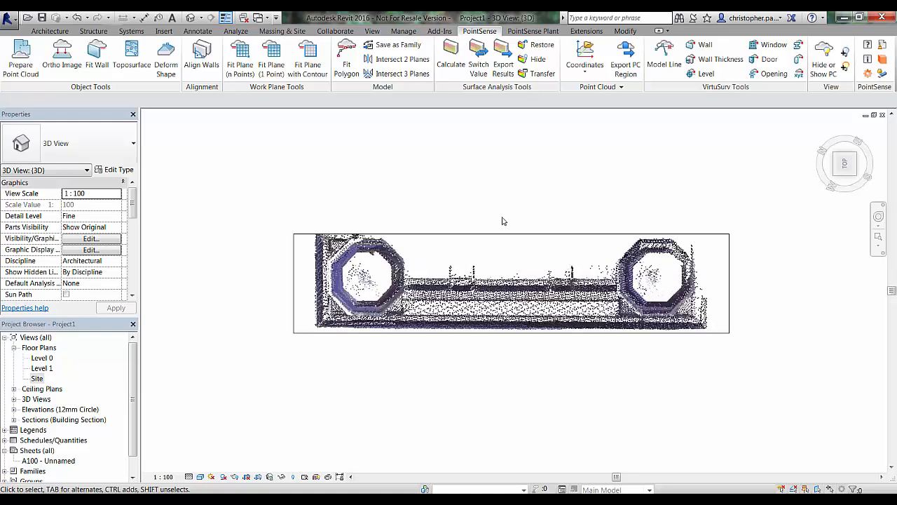
Generate an X-ray ortho image of the top view with the intensity factor set to 1000 and a 2.0 mm pixel size
left_click(65, 54)
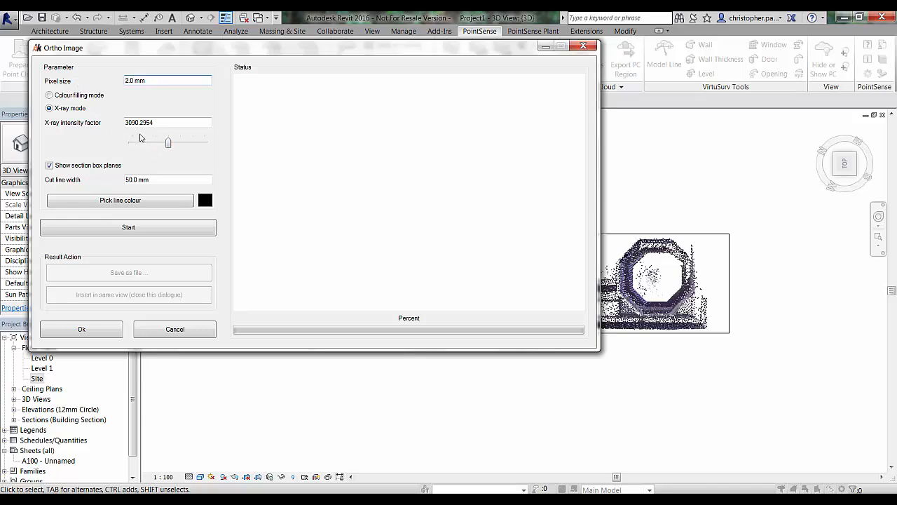
left_click_drag(140, 123, 105, 125)
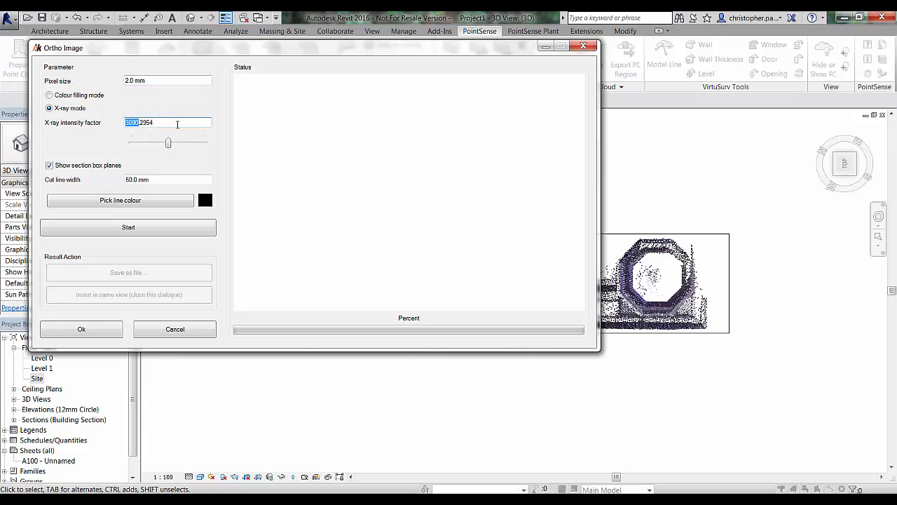
left_click_drag(178, 124, 70, 128)
type("1000")
left_click(168, 144)
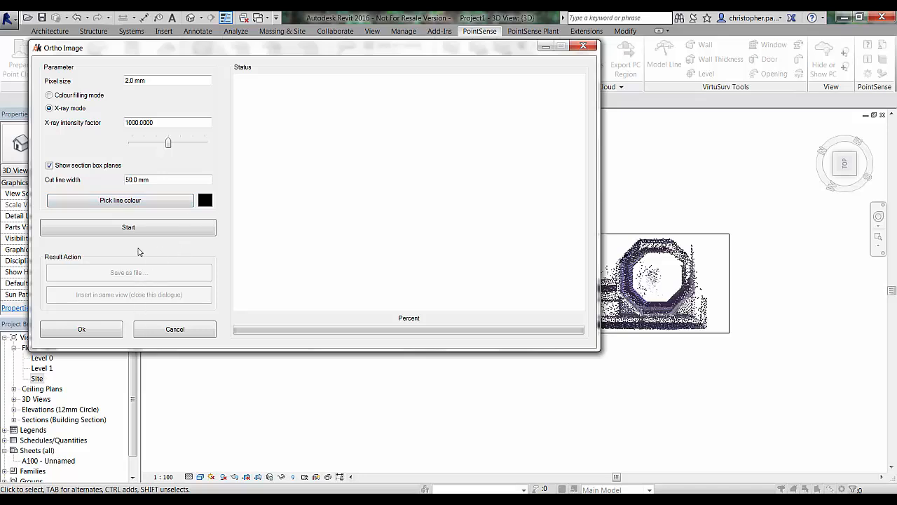
left_click(128, 228)
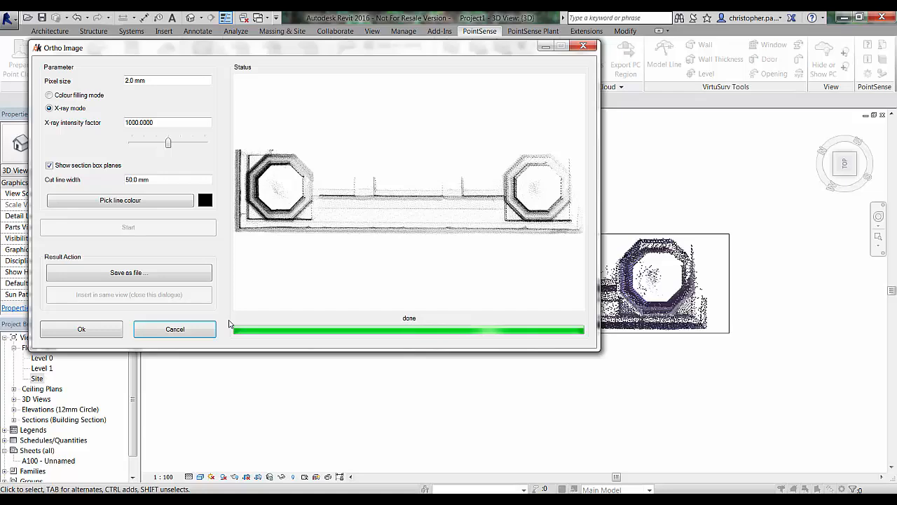
Save the top-view ortho image to the Desktop as the PNG file "Chimney Plan" and finish the Ortho Image command
left_click(156, 278)
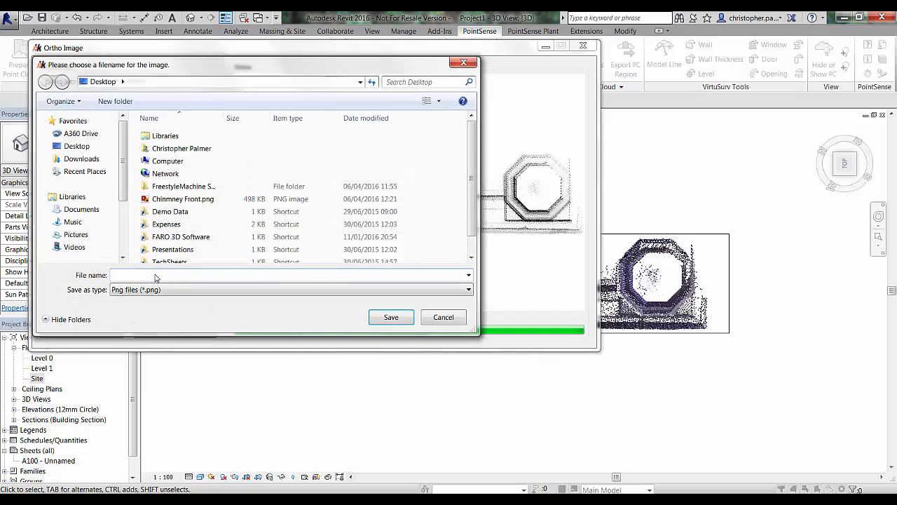
type("Chonn")
key("BackSpace")
type("imney Plan")
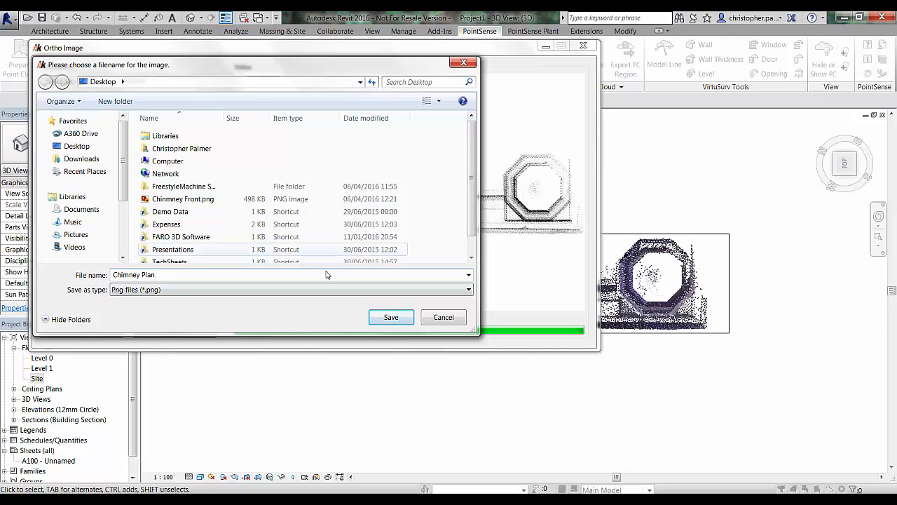
left_click(391, 316)
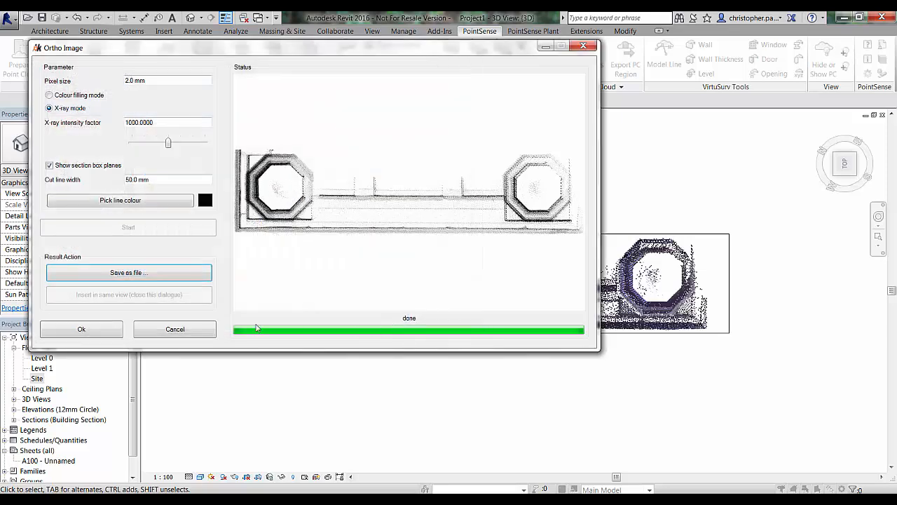
left_click(108, 332)
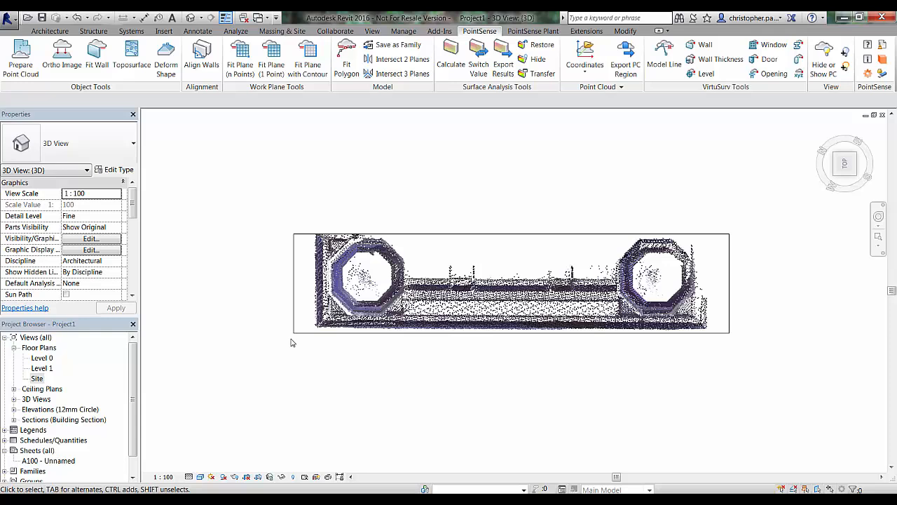
Shrink the section box in plan to enclose only the left turret and orient the 3D view to the back
left_click(469, 337)
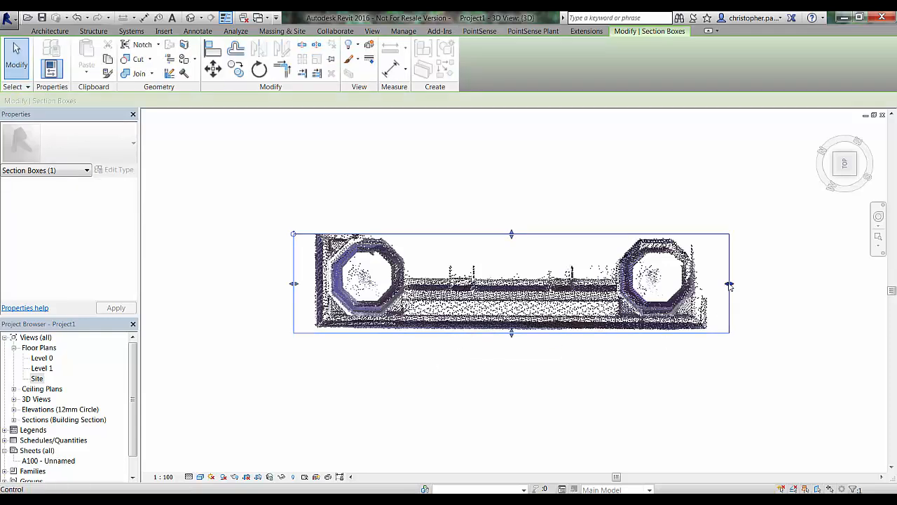
left_click_drag(729, 283, 418, 283)
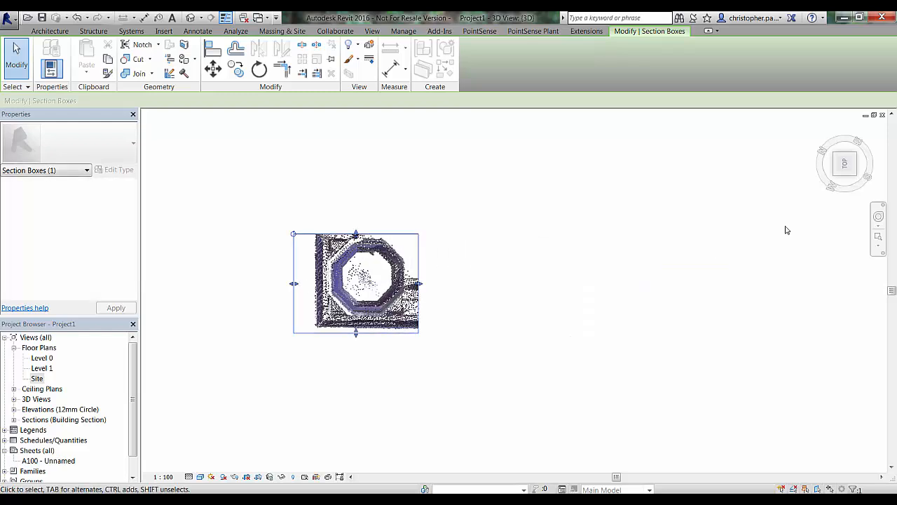
left_click(828, 166)
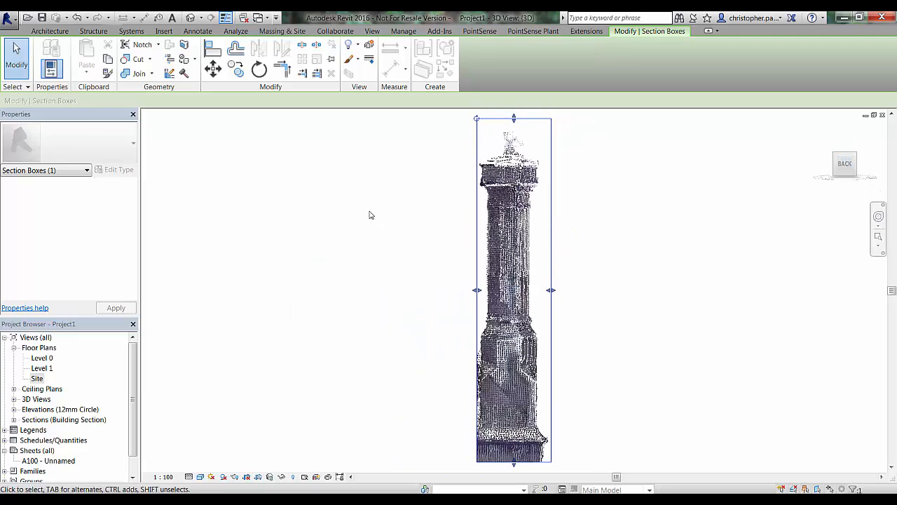
left_click(347, 251)
Generate an X-ray ortho image of the single turret's back view and save it to the Desktop as "Chimney side"
left_click(72, 67)
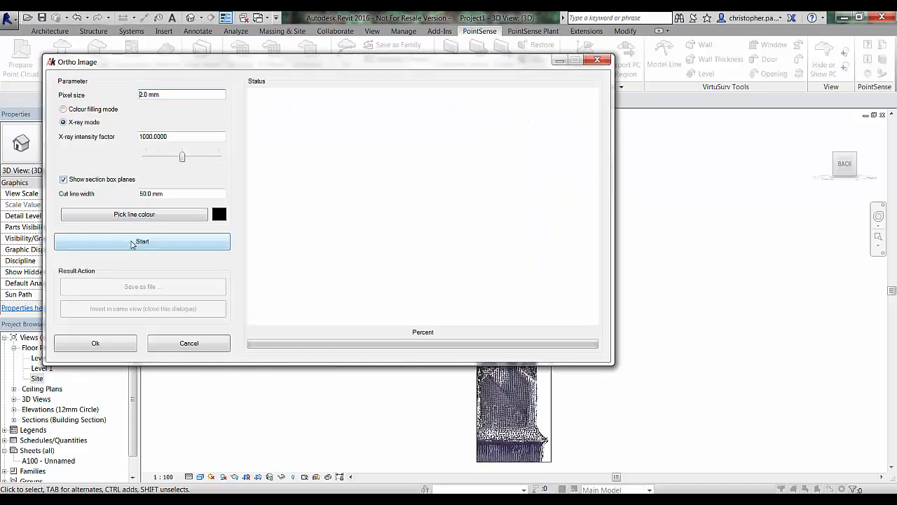
left_click(131, 243)
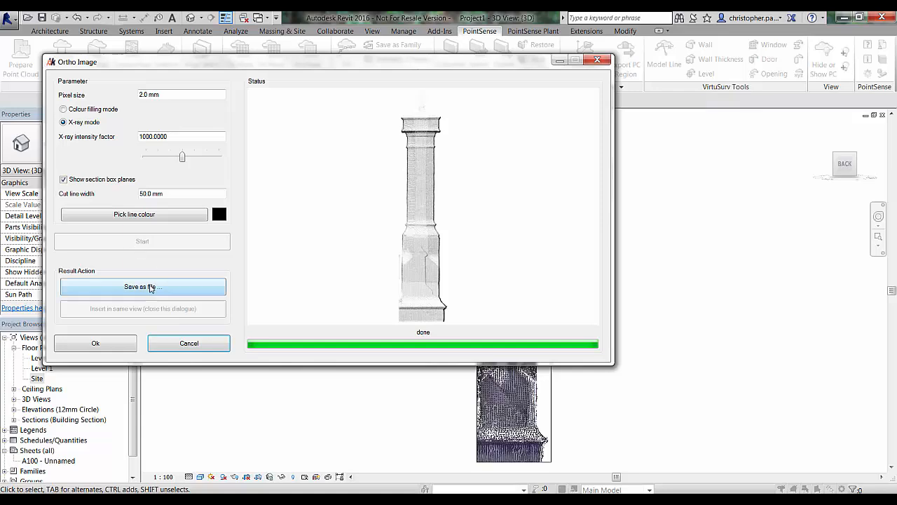
left_click(150, 287)
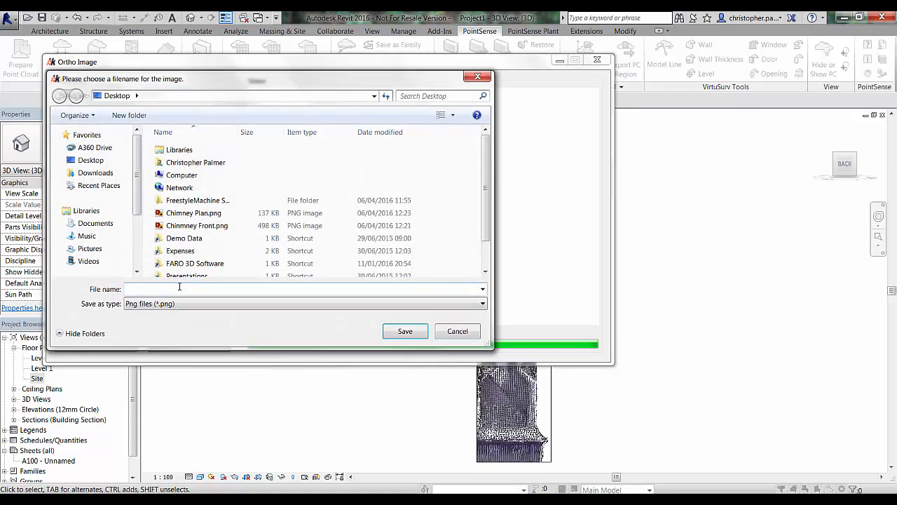
type("Chimney ")
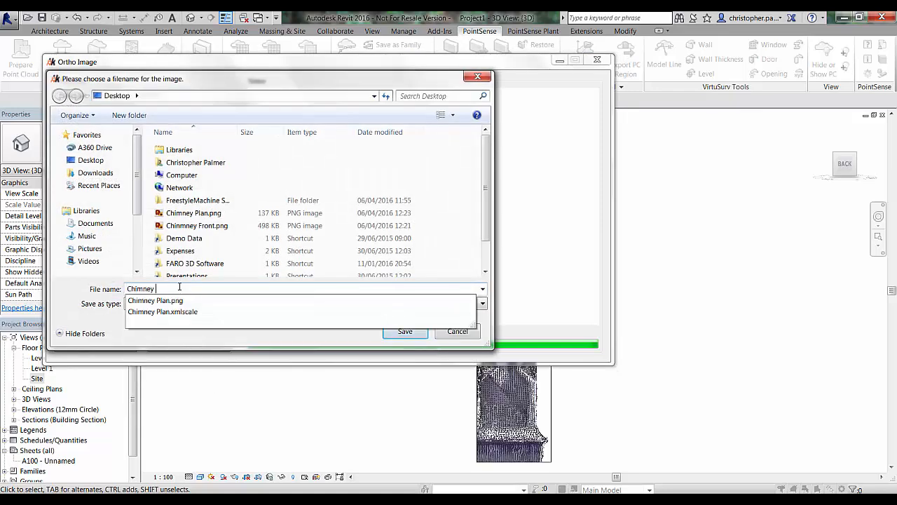
type("side")
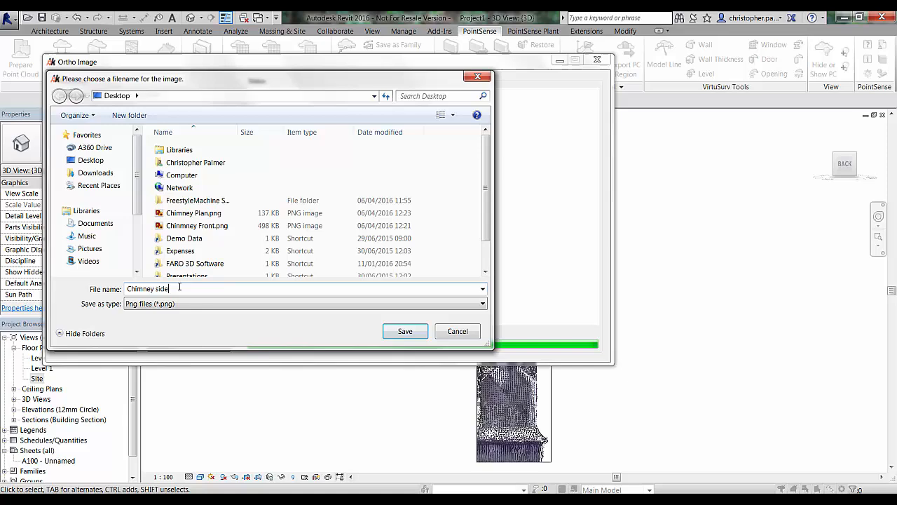
left_click(405, 330)
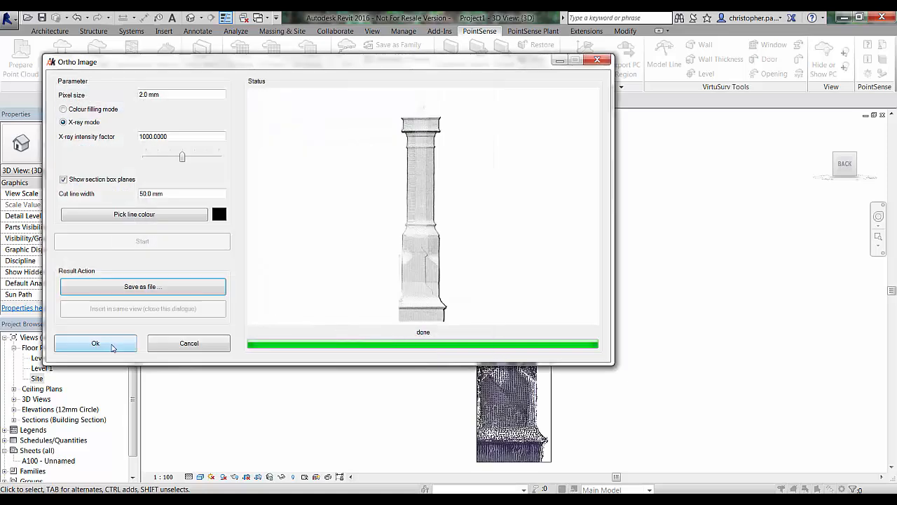
left_click(112, 346)
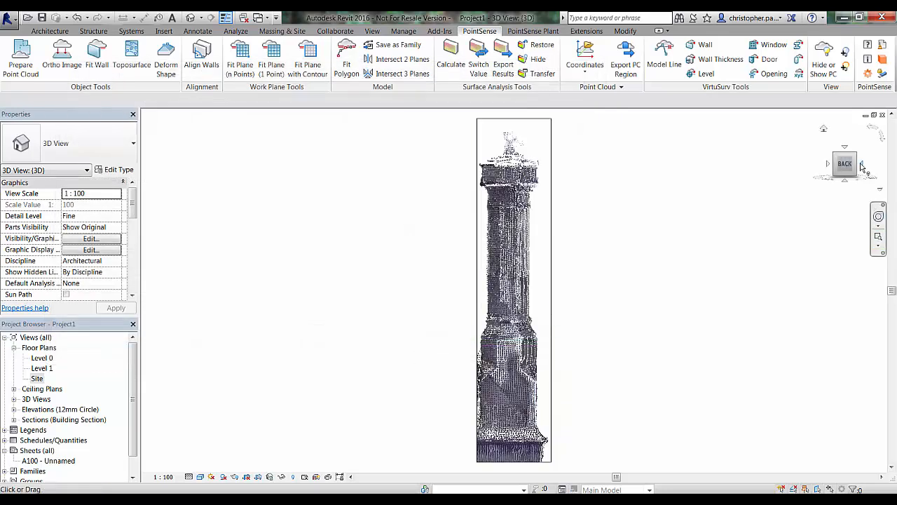
Orient the view to the left and stretch the section box to enclose both turrets and the battlements again
left_click(862, 165)
left_click(557, 288)
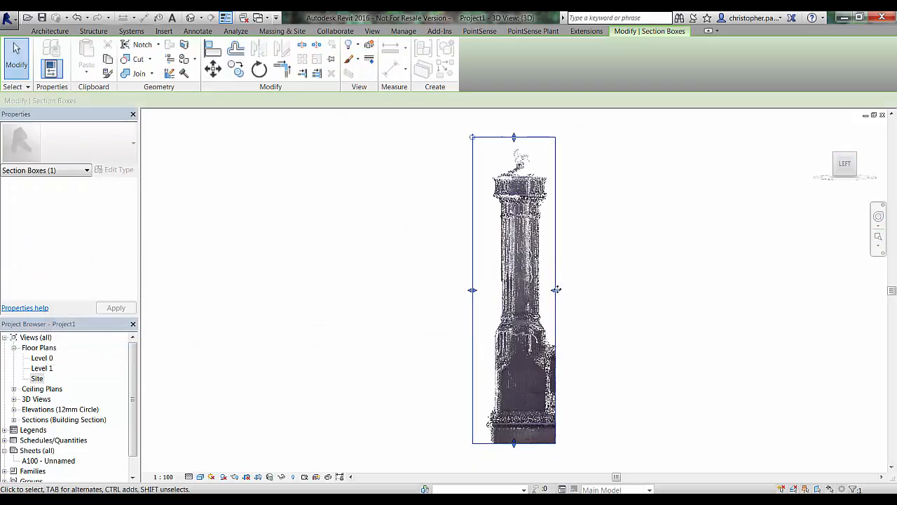
left_click_drag(556, 288, 809, 290)
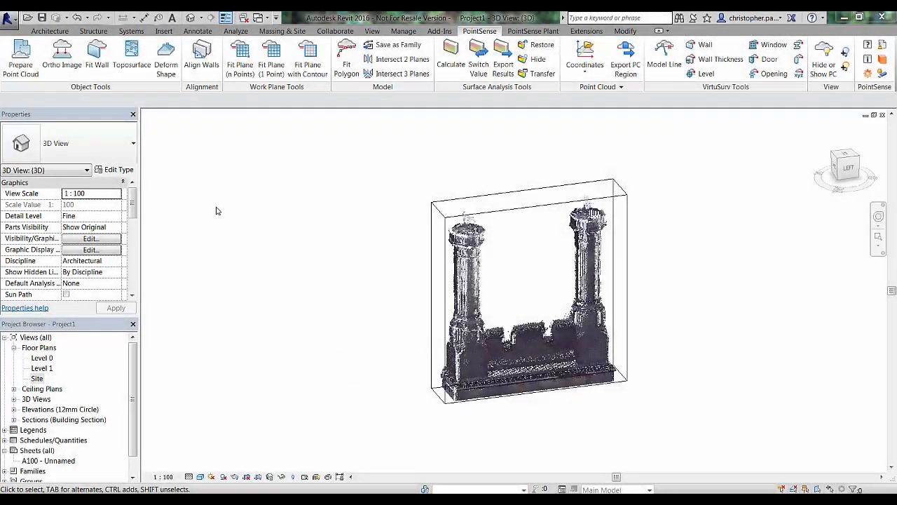
Create a new family from the template file Metric Generic Model.rft
left_click(8, 20)
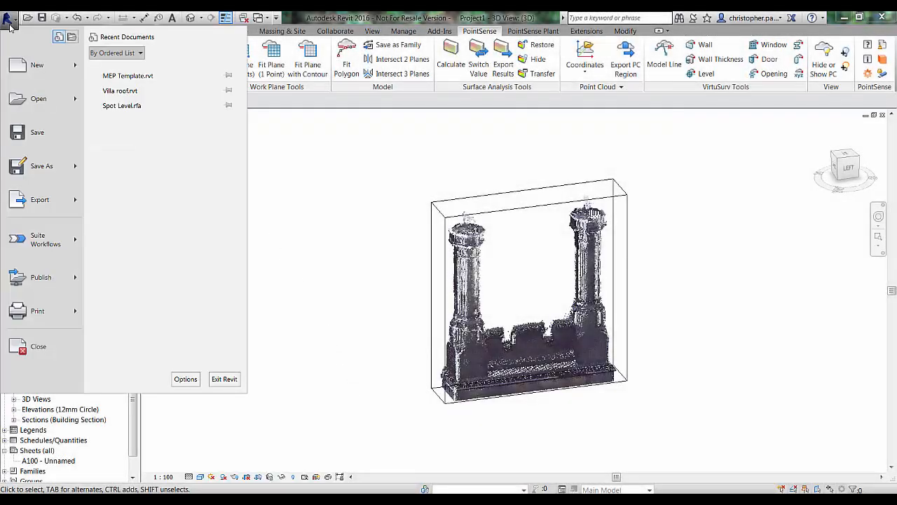
mouse_move(35, 65)
left_click(121, 92)
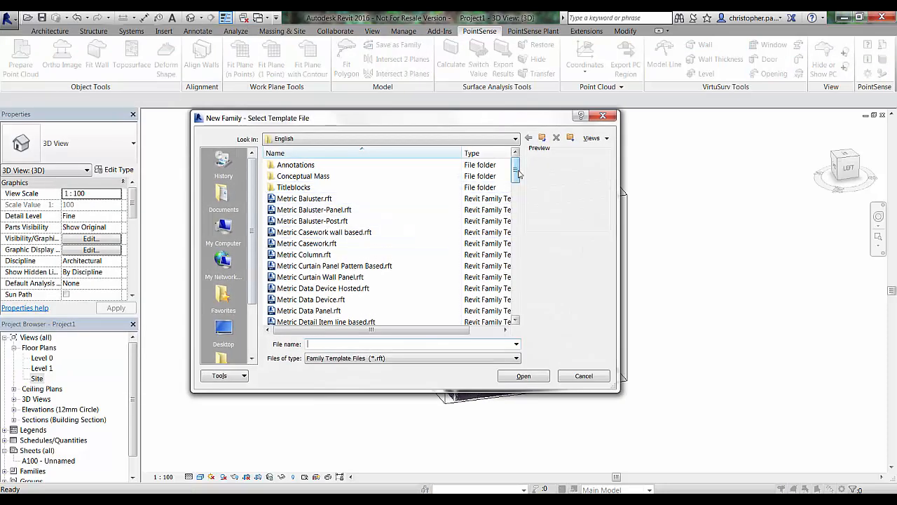
left_click(400, 198)
left_click(401, 220)
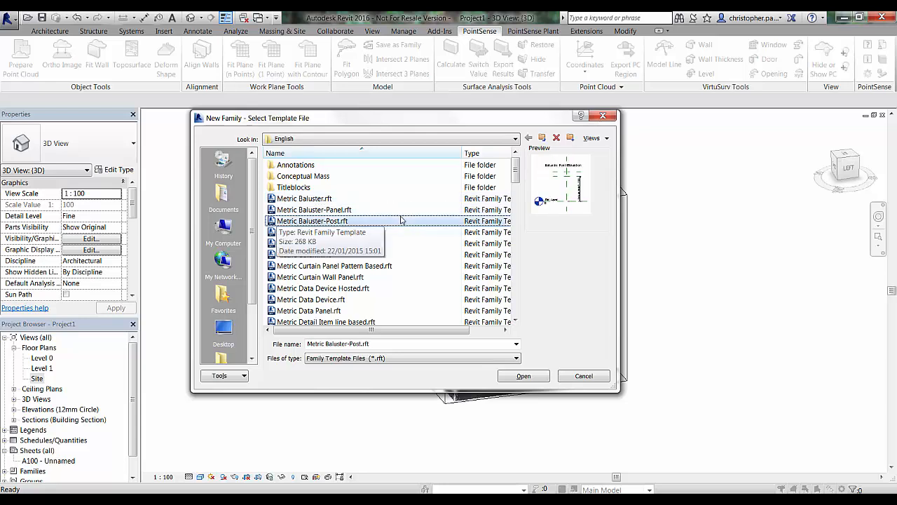
key("Down")
key("Down")
key("Down")
key("Down")
key("Down")
key("Down")
key("Down")
key("Down")
key("Down")
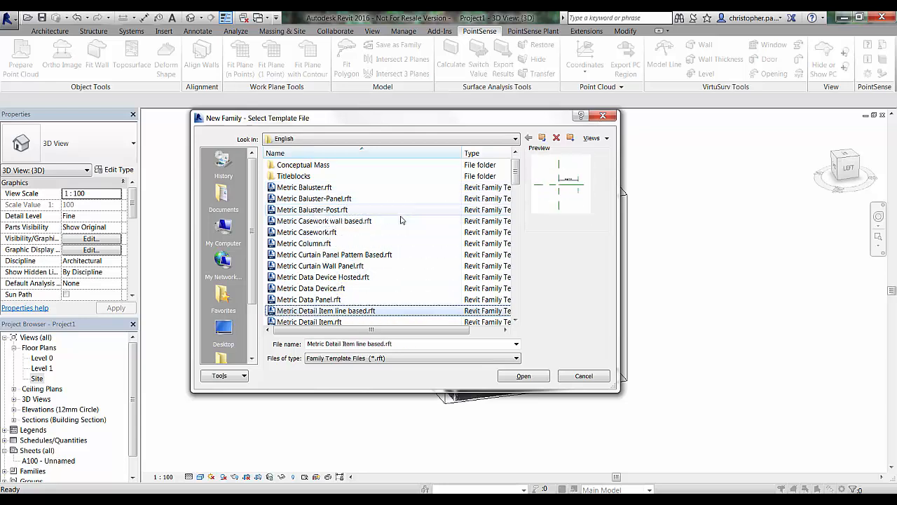
key("Down")
key("Down")
key("Down")
key("Down")
key("Down")
key("Down")
key("Down")
key("Down")
key("Down")
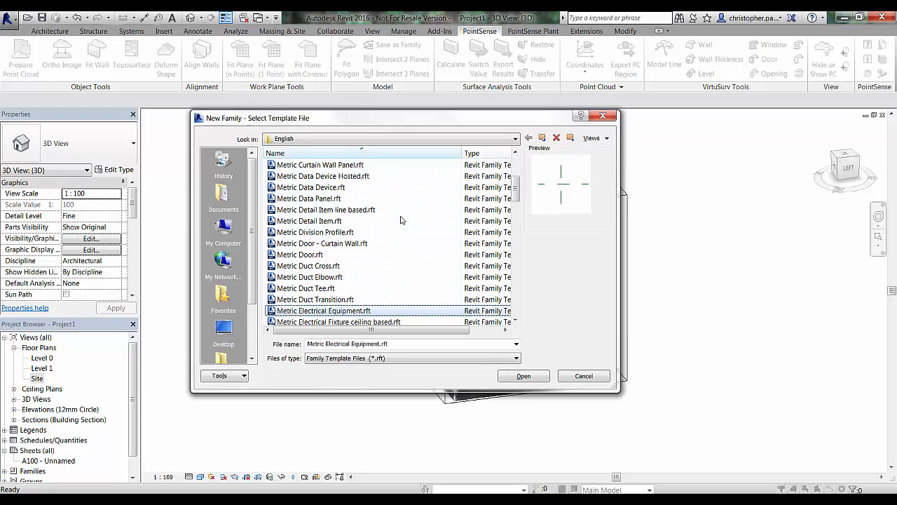
key("Down")
key("Down")
key("Down")
key("Down")
key("Down")
key("Down")
key("Down")
key("Down")
key("Down")
key("Down")
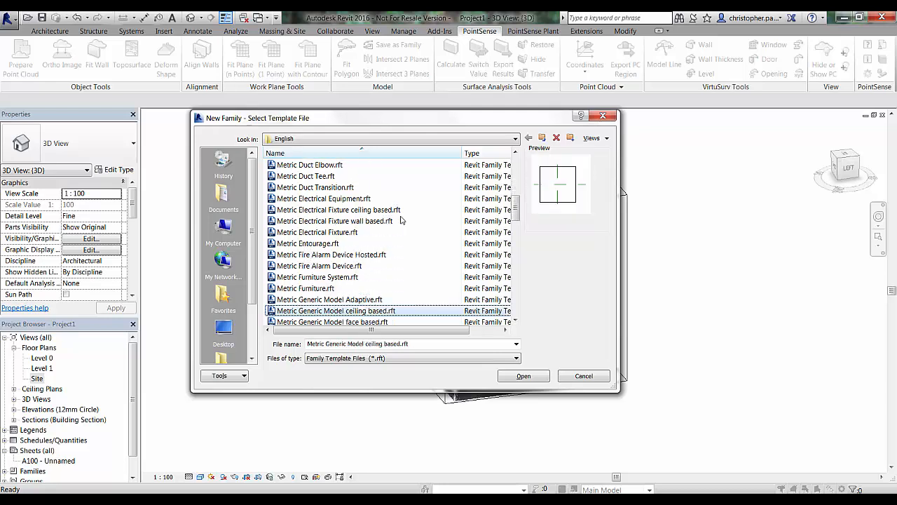
key("Down")
key("Down")
key("Down")
key("Down")
key("Down")
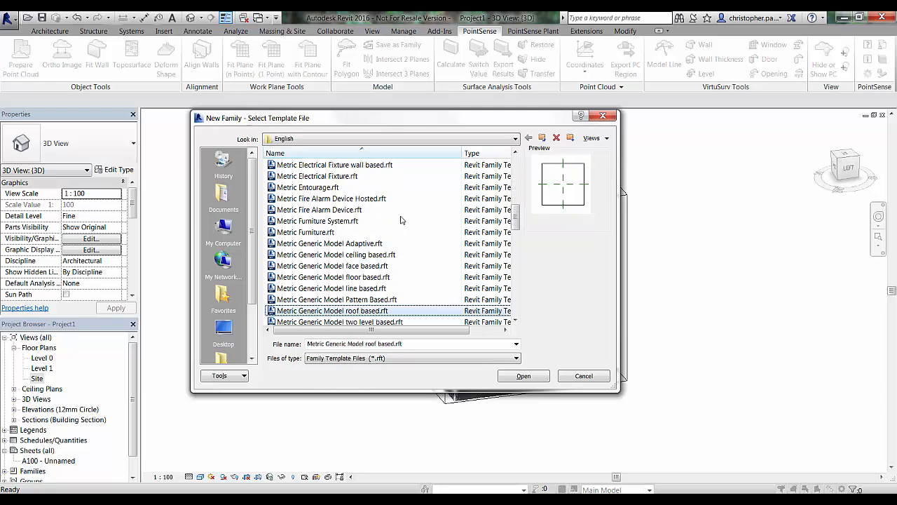
key("Down")
key("Down")
key("Down")
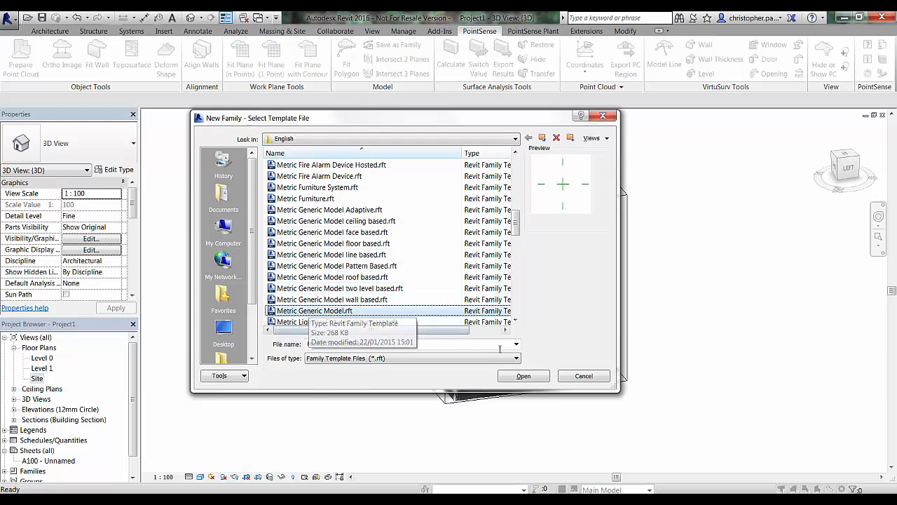
left_click(524, 376)
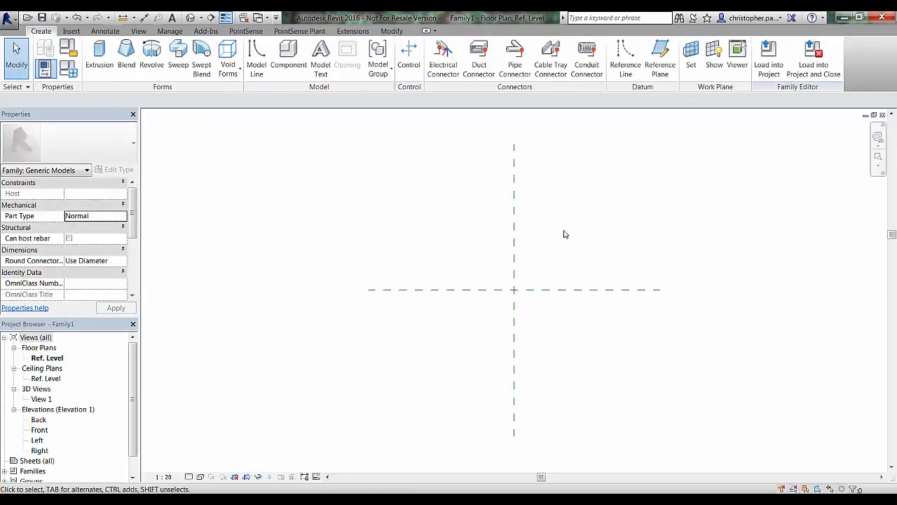
Insert the ortho image Chimney Plan.xmlscale from the Desktop into the Ref. Level floor plan
left_click(250, 33)
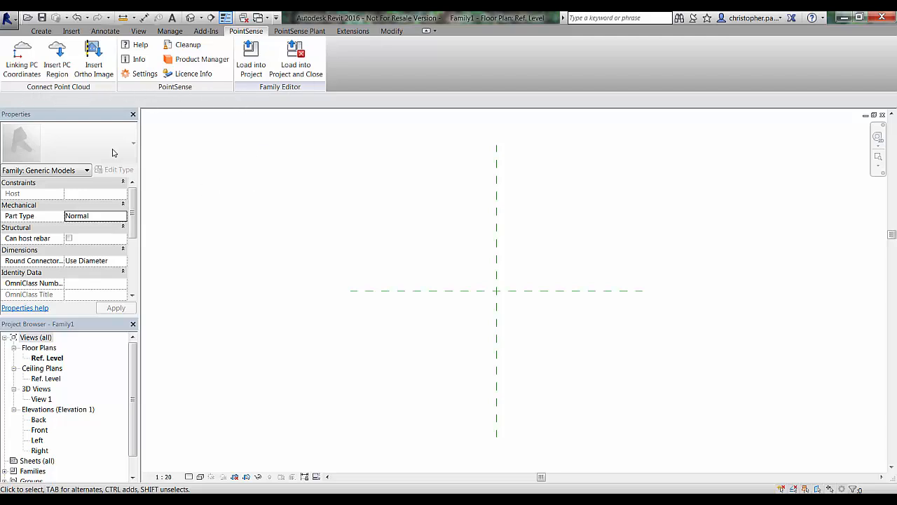
left_click(95, 62)
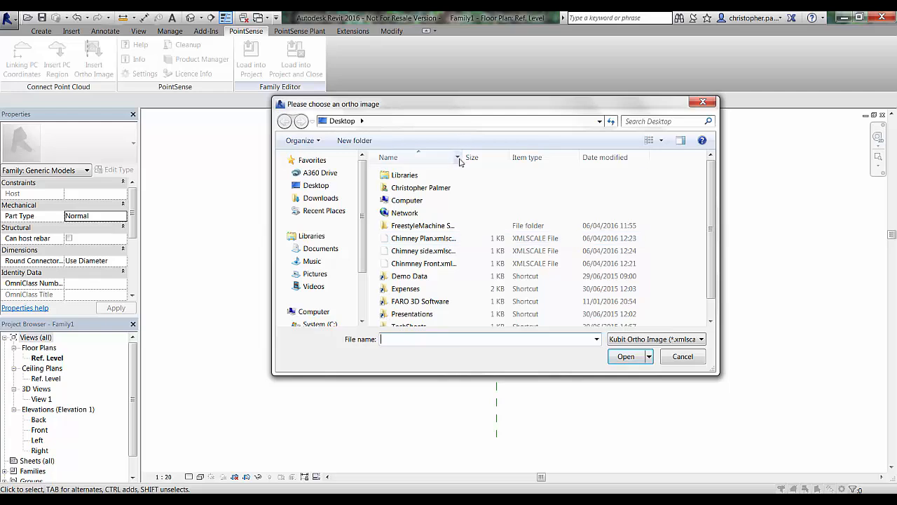
left_click_drag(462, 157, 495, 157)
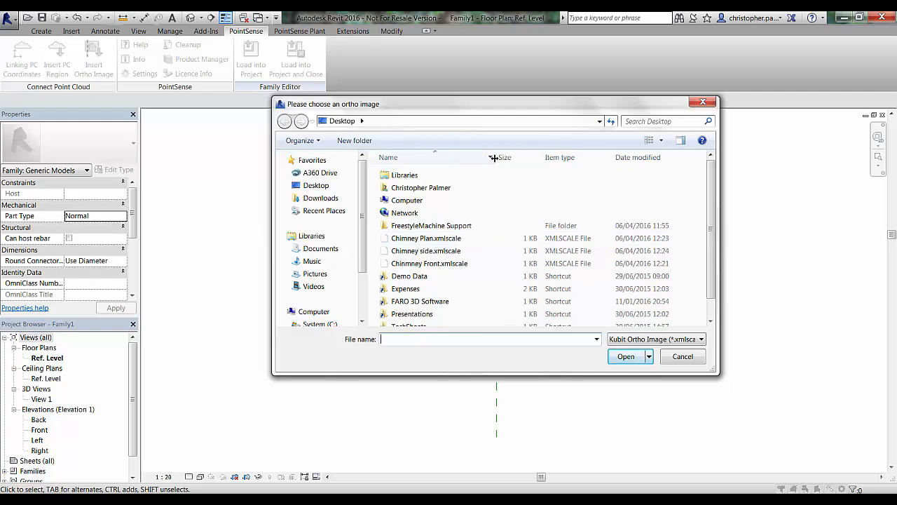
left_click(447, 244)
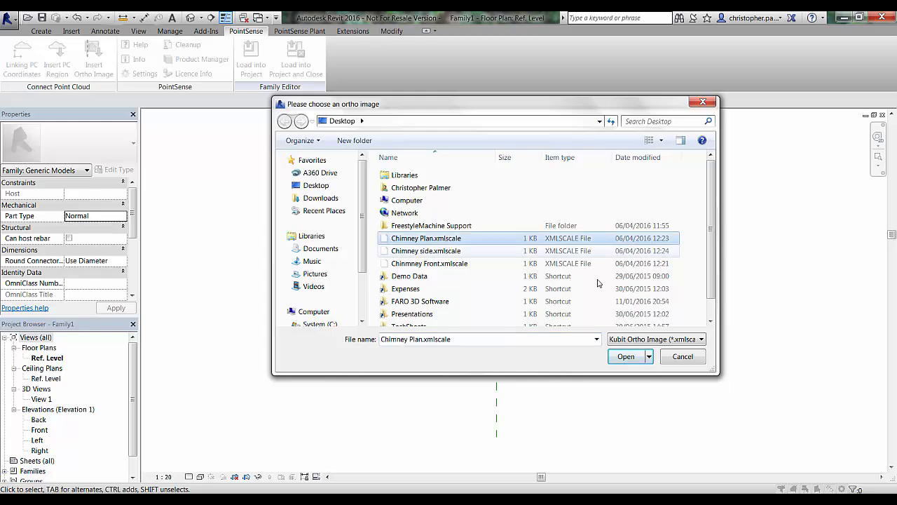
left_click(626, 358)
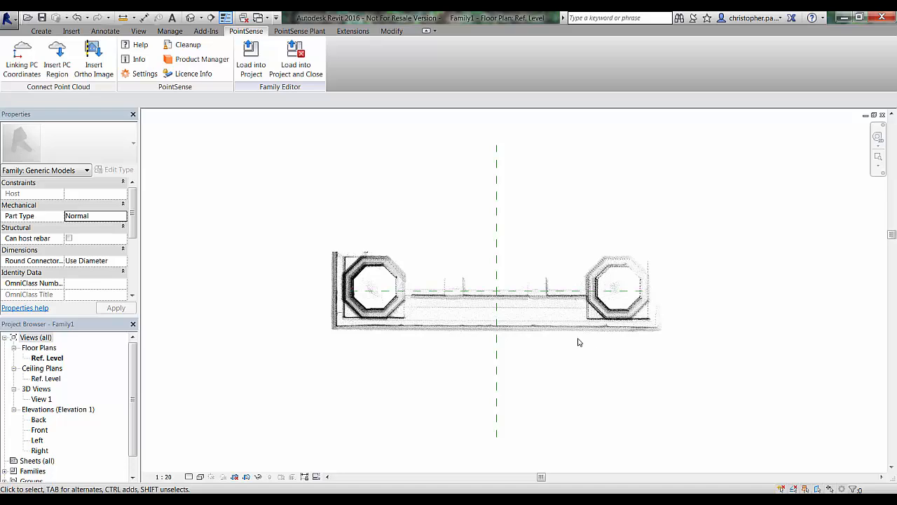
Examine the inserted plan image around the reference planes and check its width and height properties
scroll(531, 321, "up", 3)
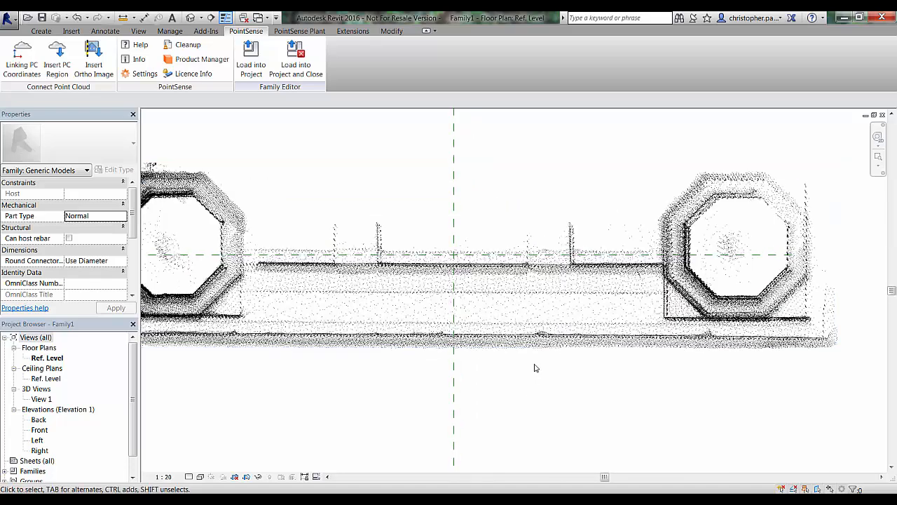
scroll(534, 368, "down", 1)
scroll(529, 373, "down", 1)
mouse_move(390, 386)
middle_mouse_down()
mouse_move(413, 390)
mouse_move(399, 387)
middle_mouse_up()
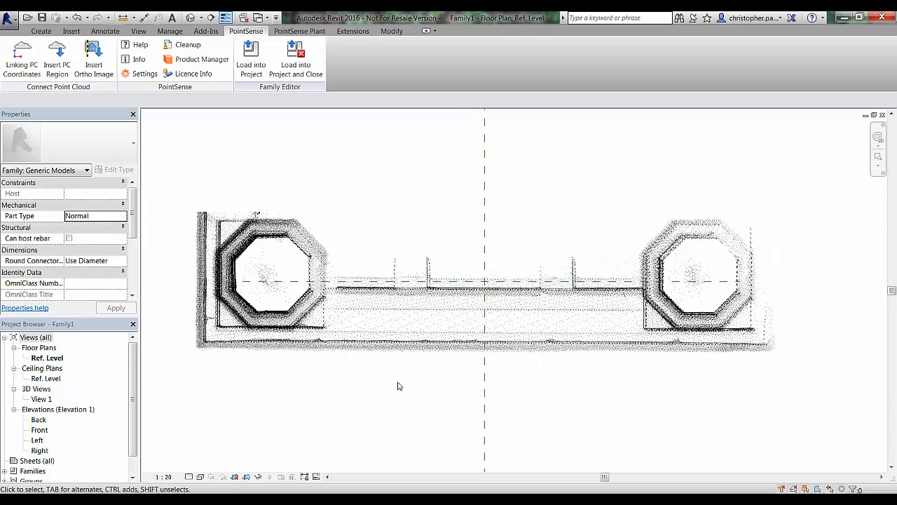
left_click(426, 346)
scroll(436, 340, "down", 2)
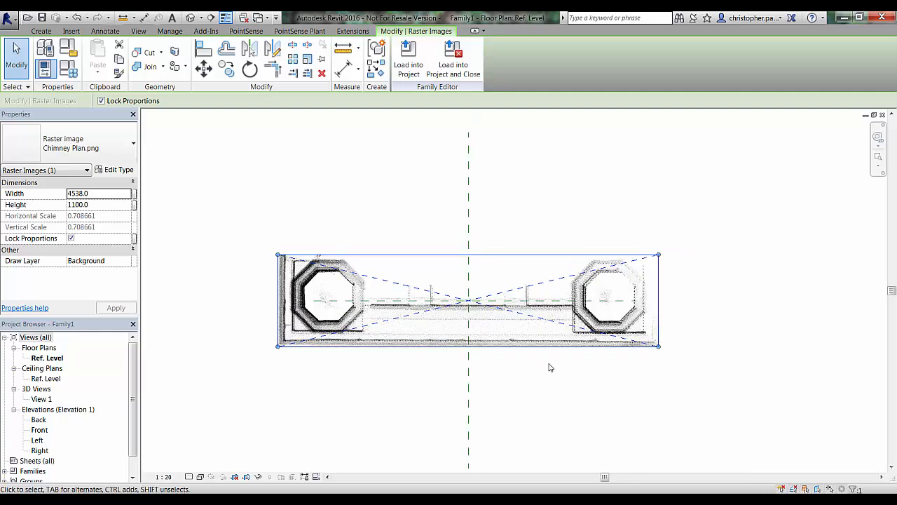
key("Escape")
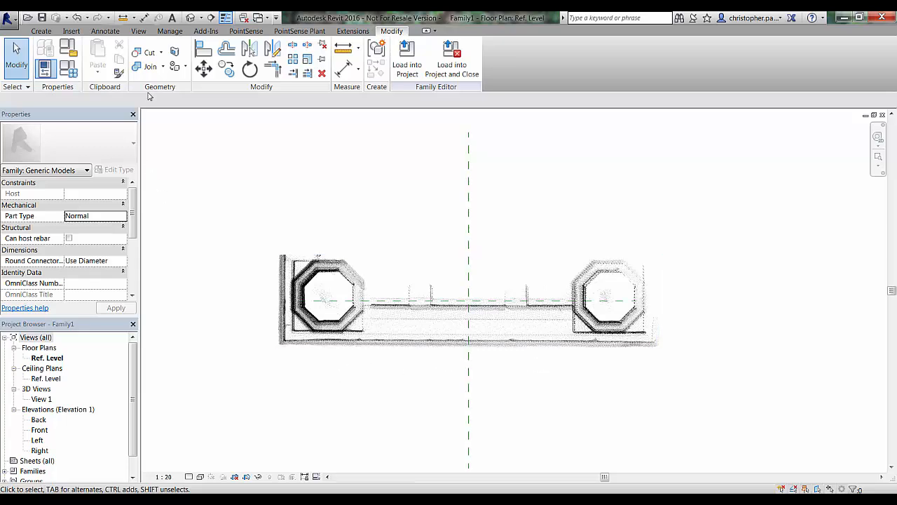
Insert the ortho image Chinmney Front.xmlscale from the Desktop into the Front elevation
double_click(40, 430)
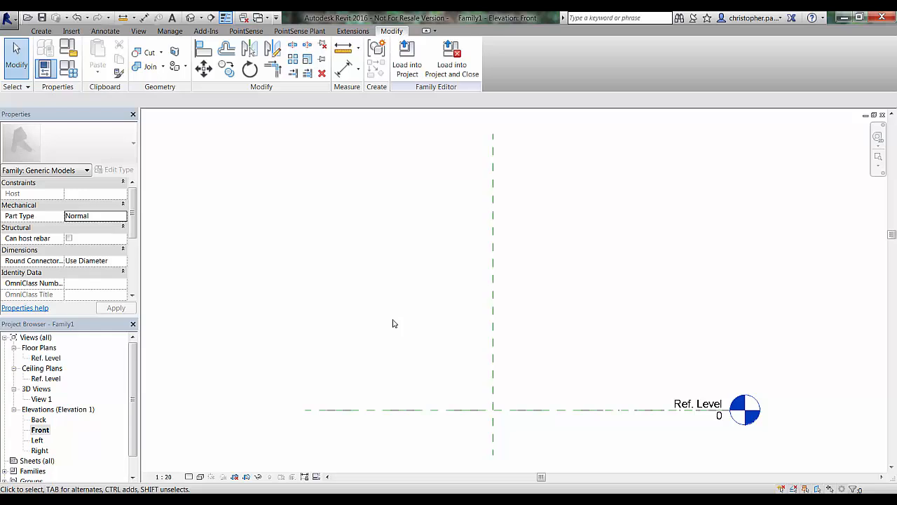
left_click(246, 31)
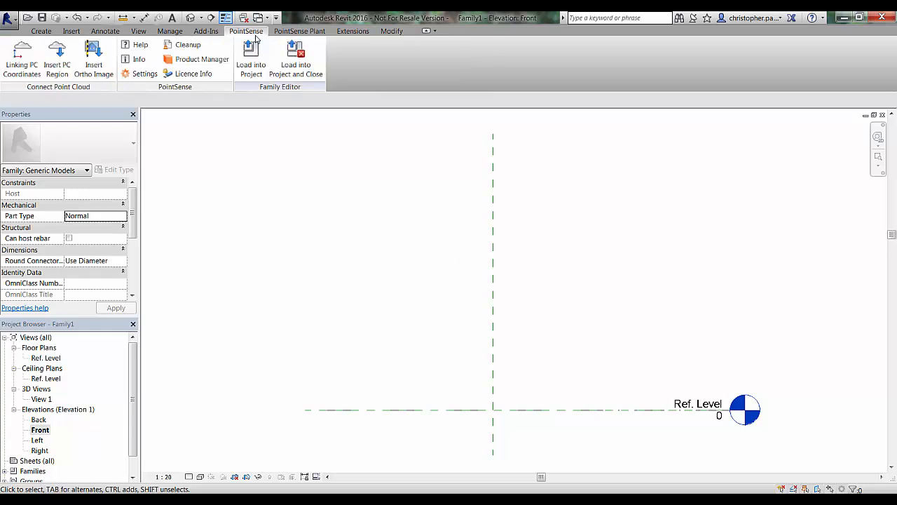
left_click(88, 63)
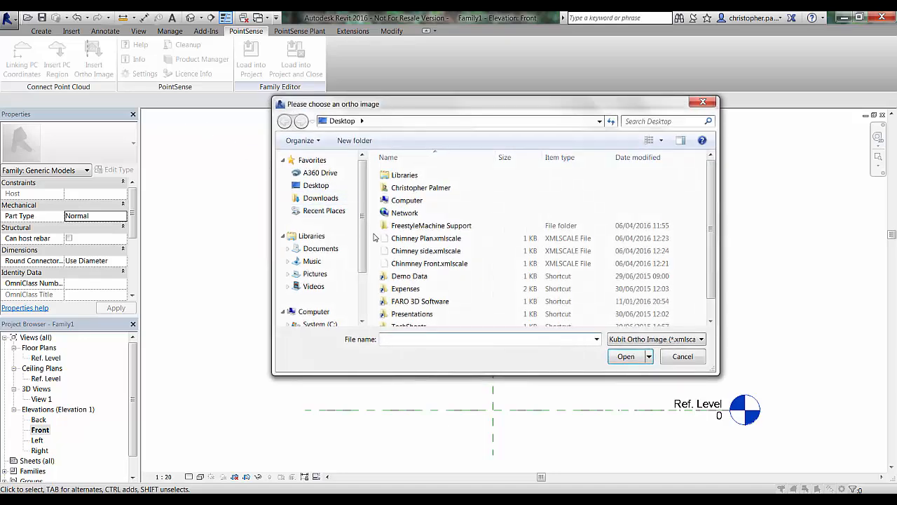
left_click(417, 263)
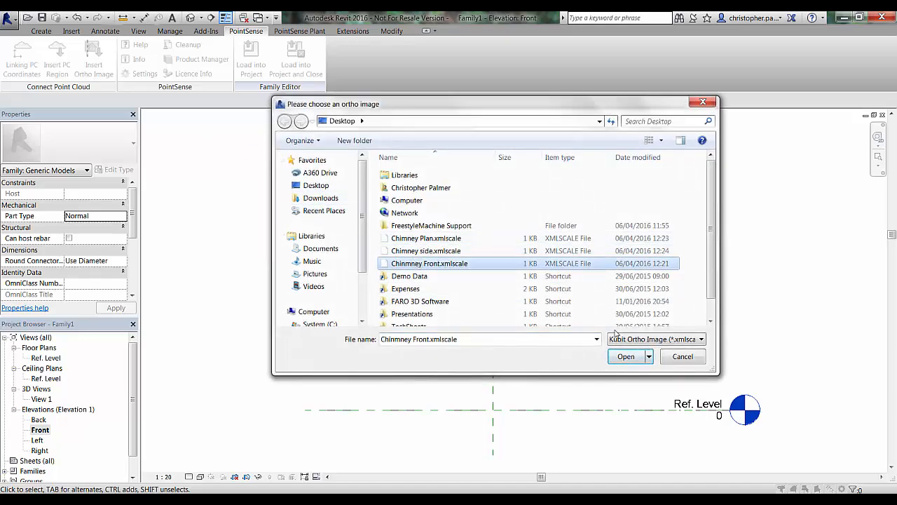
left_click(625, 357)
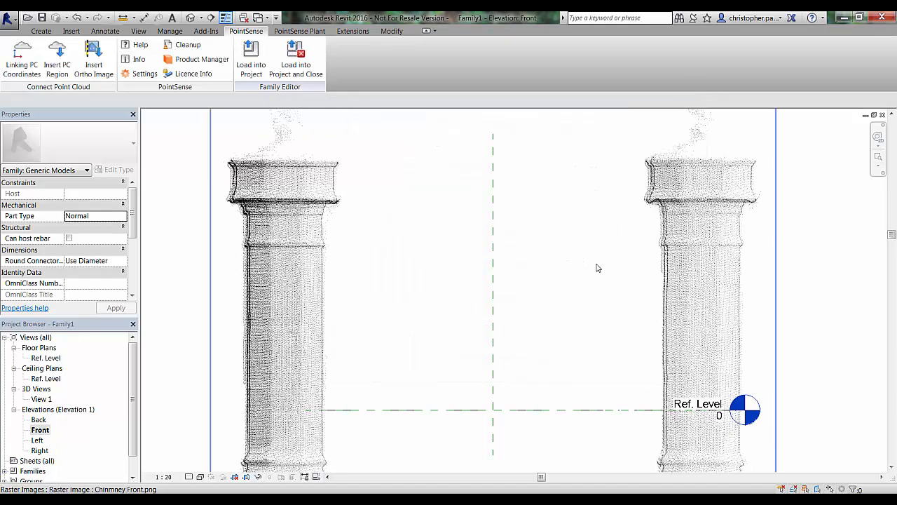
scroll(597, 268, "down", 4)
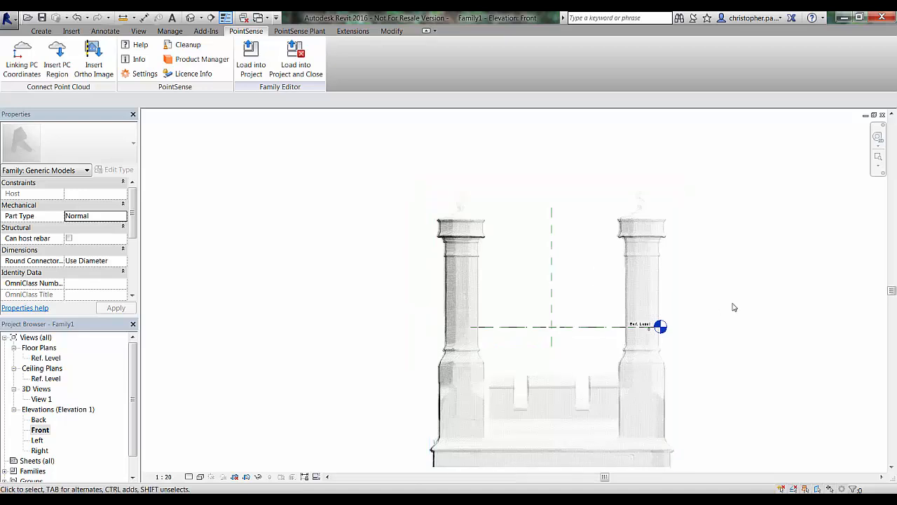
Insert the ortho image Chimney side.xmlscale from the Desktop into the Left elevation
double_click(37, 440)
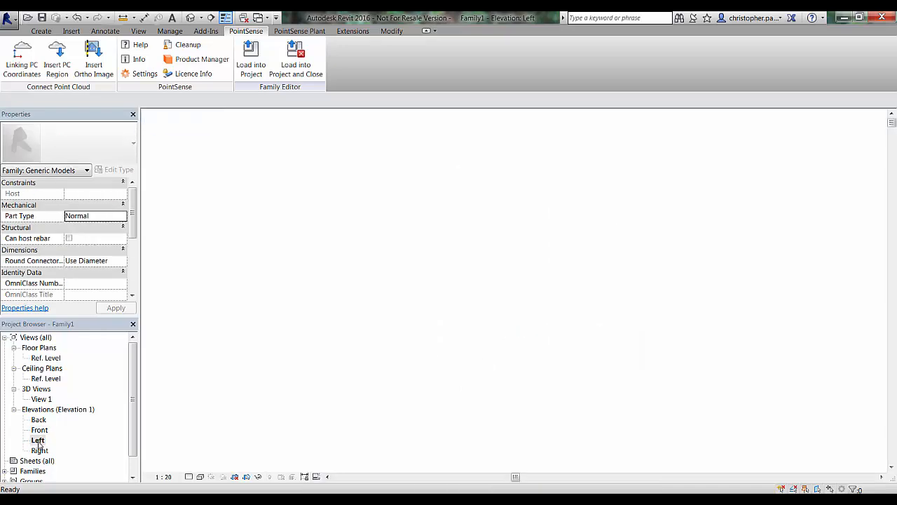
left_click(94, 57)
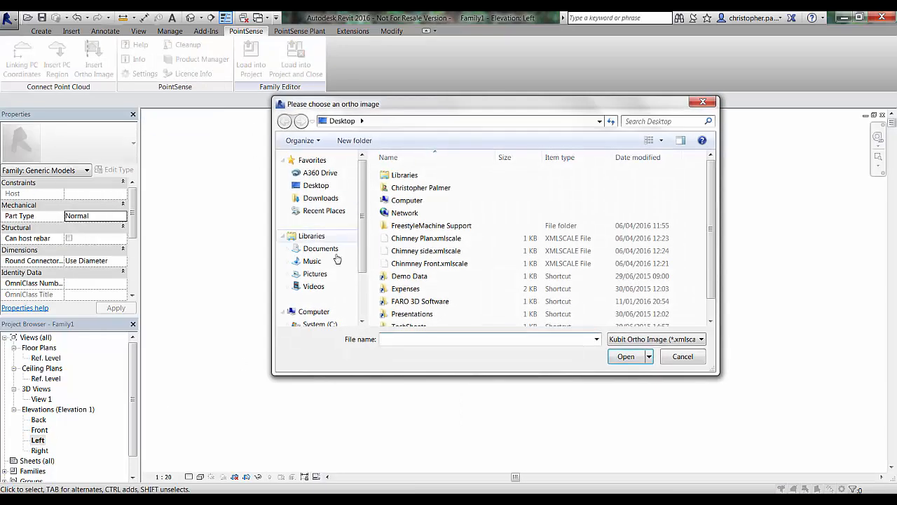
left_click(424, 250)
left_click(626, 357)
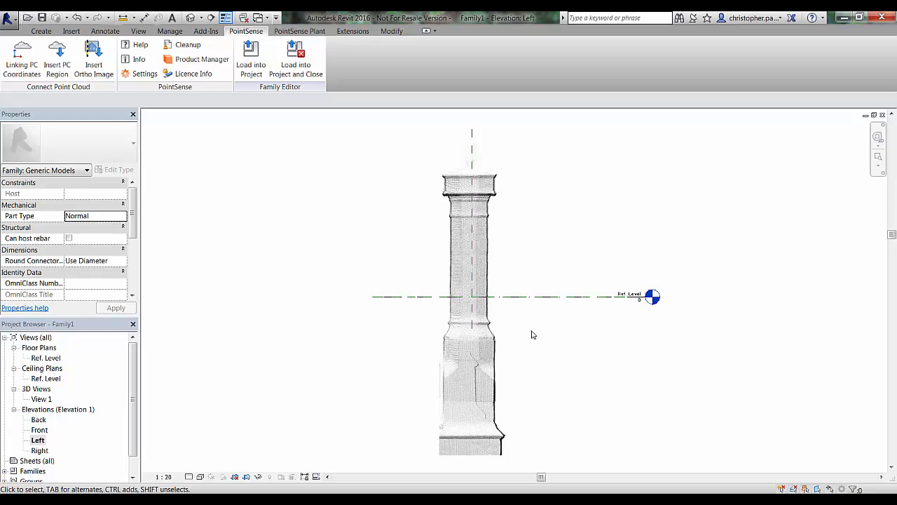
Move the side image vertically in the Left elevation so its bottom edge sits on the Ref. Level line
left_click(497, 387)
middle_click_drag(560, 386, 552, 315)
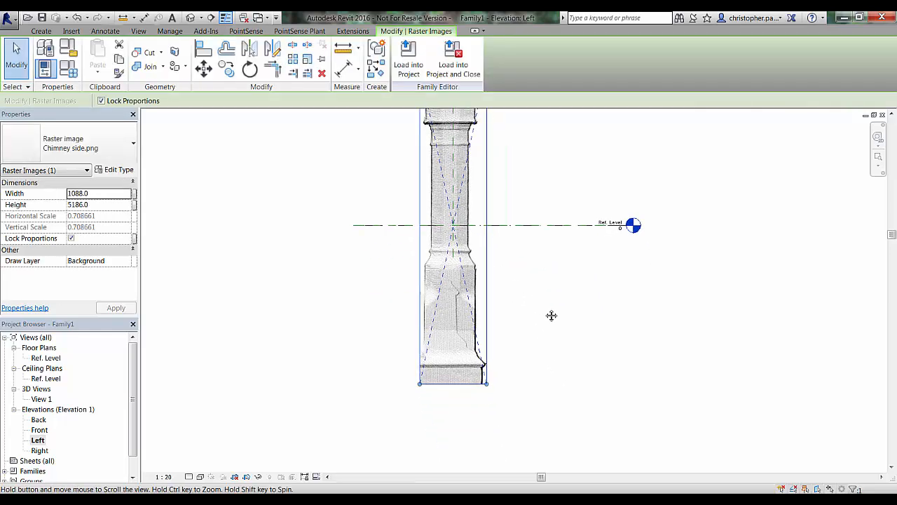
left_click(203, 68)
scroll(482, 416, "up", 4)
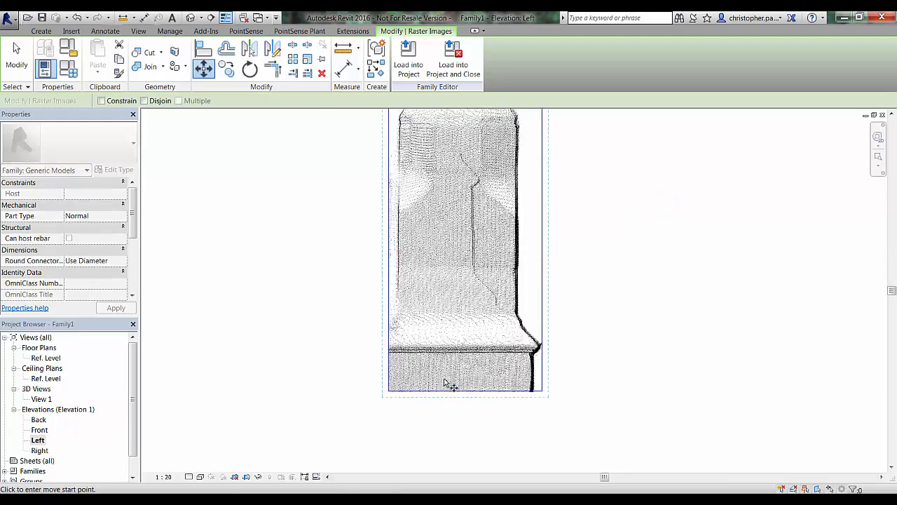
left_click(459, 395)
scroll(463, 398, "down", 2)
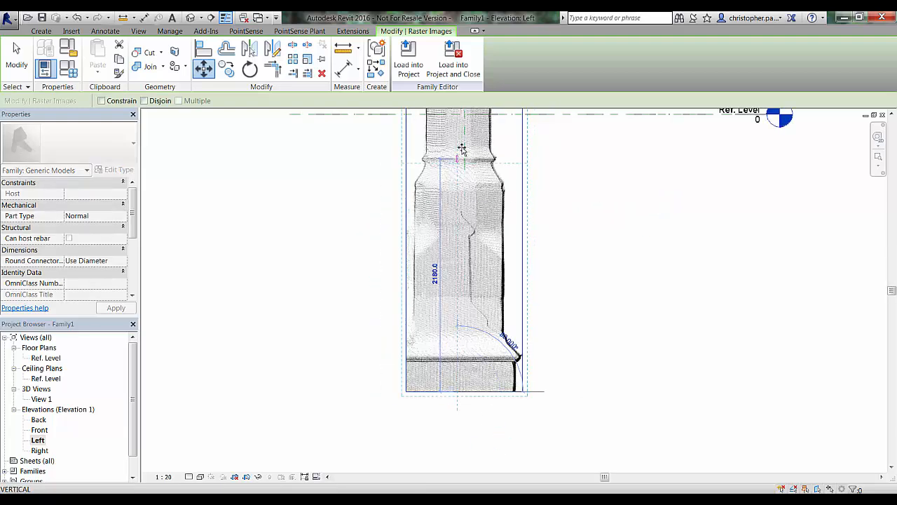
left_click(464, 117)
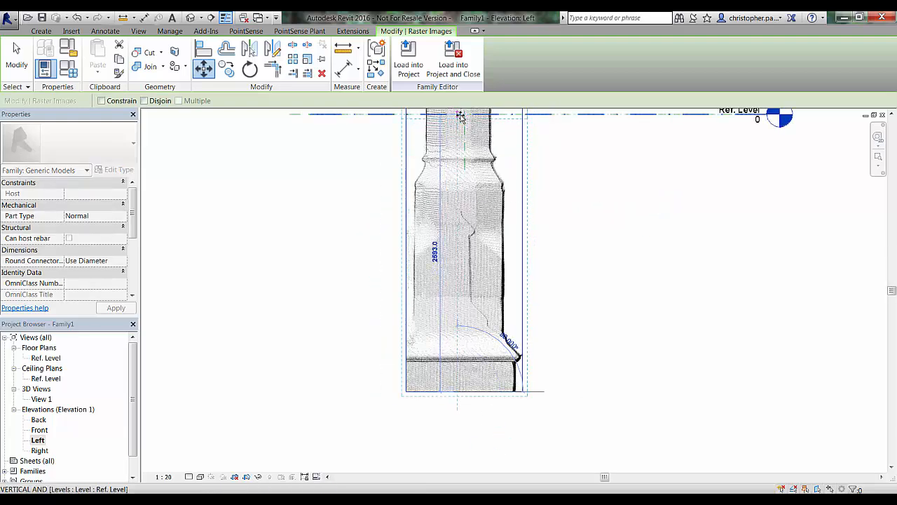
left_click(547, 193)
scroll(548, 192, "down", 2)
middle_click_drag(551, 193, 516, 482)
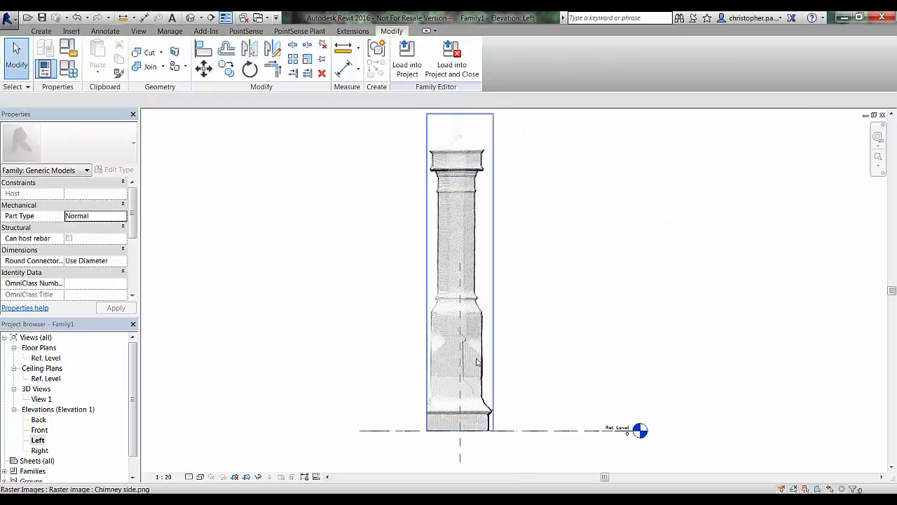
Move the front image vertically in the Front elevation so its bottom edge sits on the Ref. Level line
double_click(39, 430)
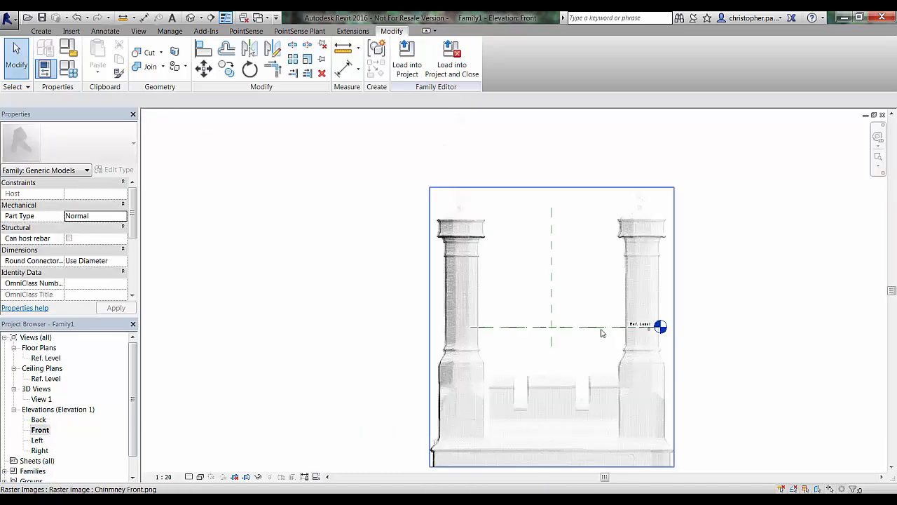
middle_click_drag(729, 365, 677, 344)
left_click(551, 406)
scroll(527, 420, "up", 3)
left_click(206, 71)
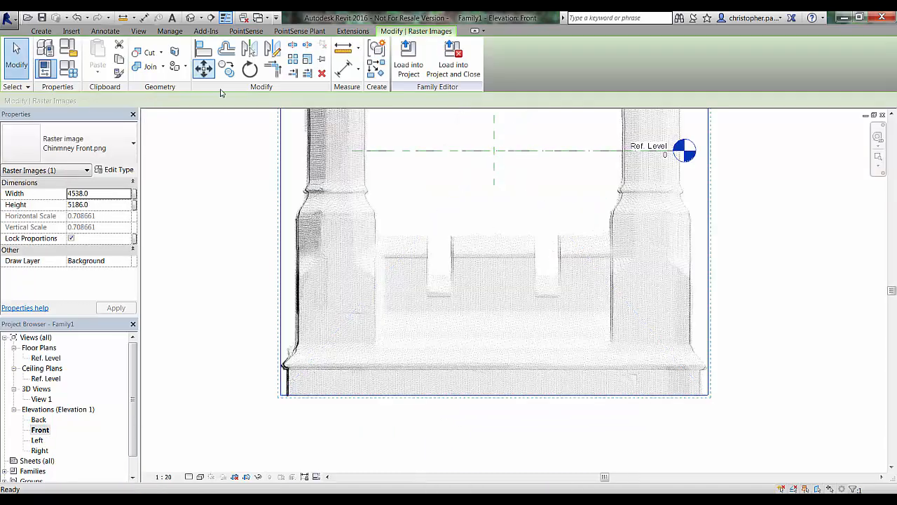
left_click(523, 396)
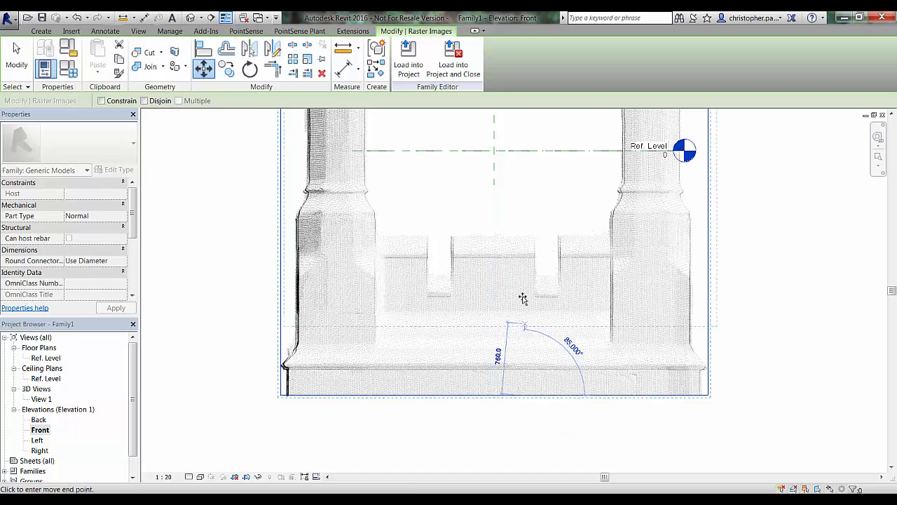
left_click(519, 151)
left_click(527, 222)
scroll(527, 222, "down", 2)
middle_click_drag(543, 218, 512, 458)
scroll(621, 225, "down", 1)
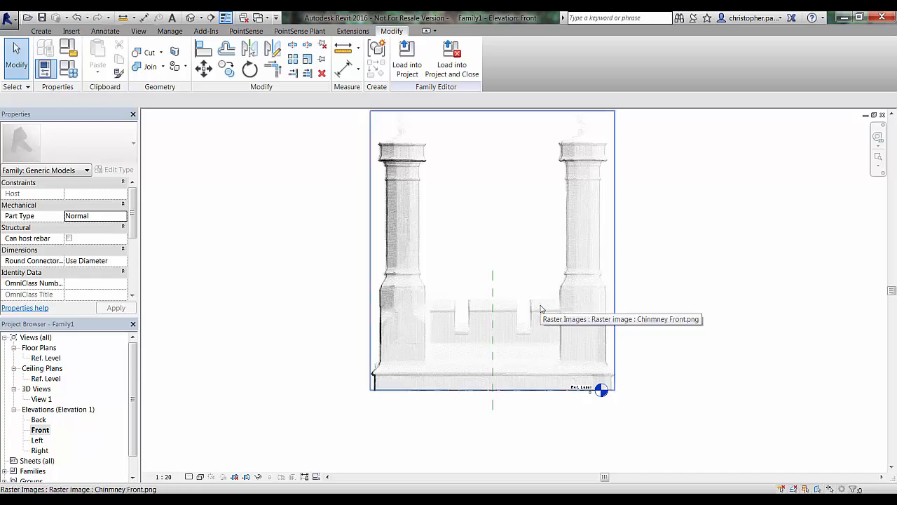
Draw a vertical reference plane in the Front elevation, running up from the outer left edge of the base at Ref. Level
key("r")
key("p")
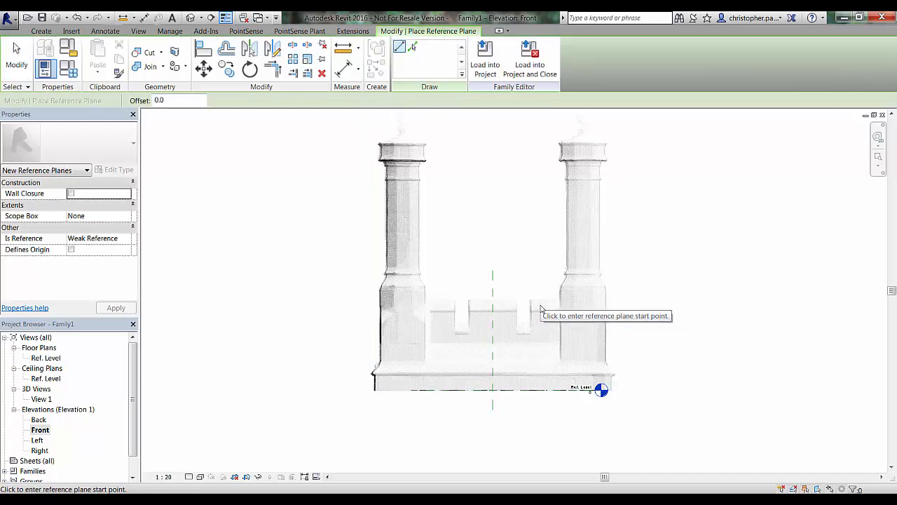
scroll(373, 390, "up", 3)
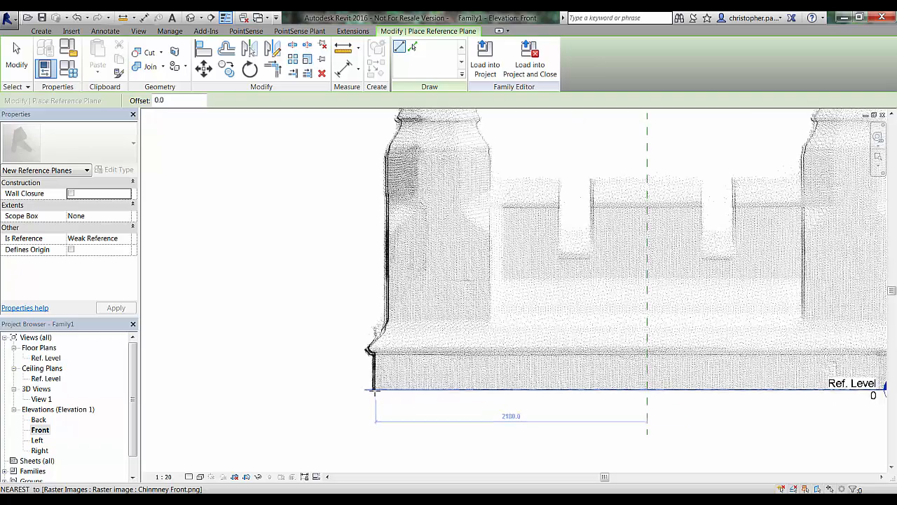
scroll(373, 390, "up", 2)
scroll(373, 389, "down", 3)
middle_click_drag(468, 305, 441, 481)
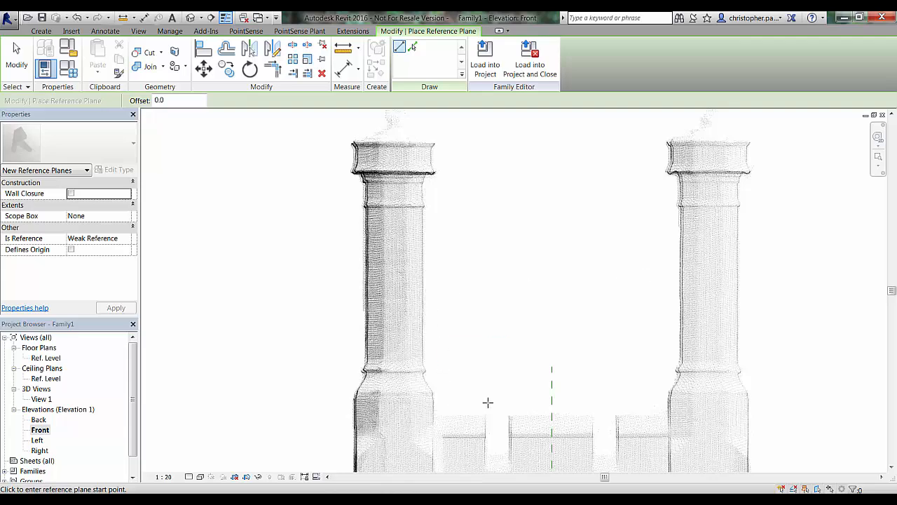
scroll(488, 402, "down", 4)
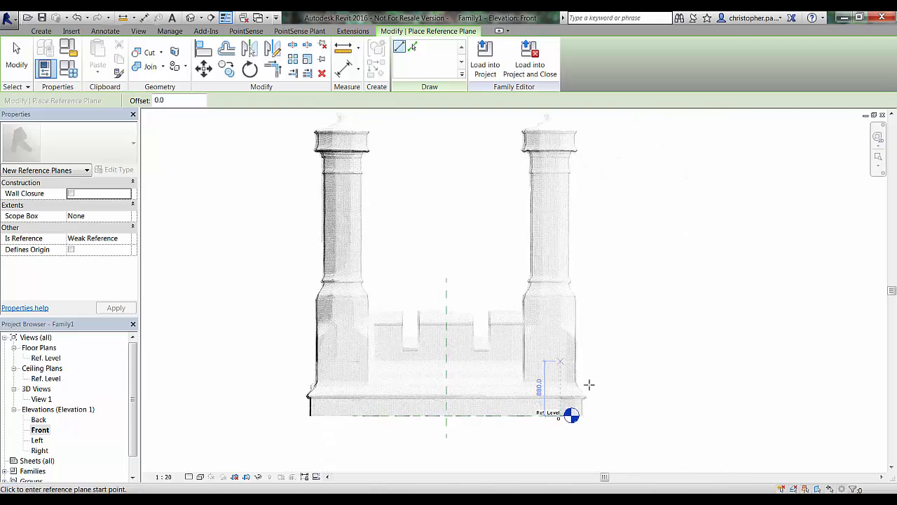
scroll(308, 415, "up", 4)
left_click(308, 415)
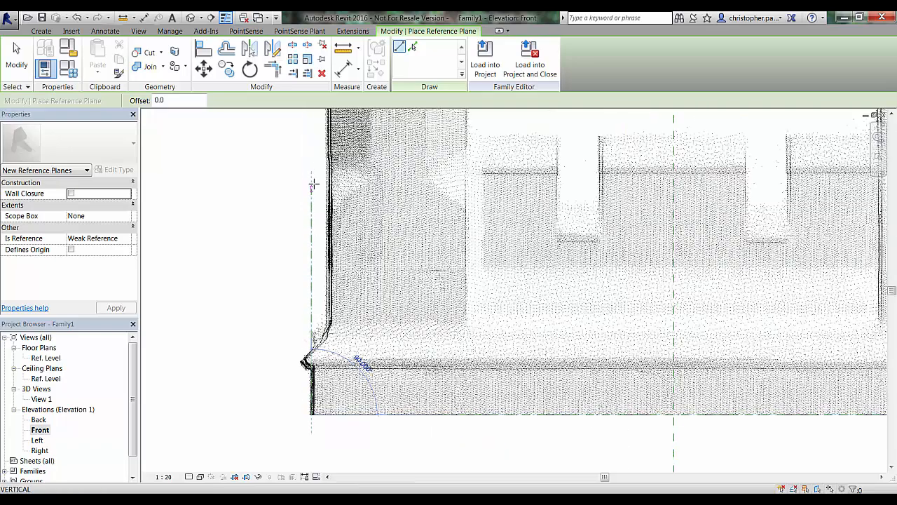
scroll(313, 185, "down", 4)
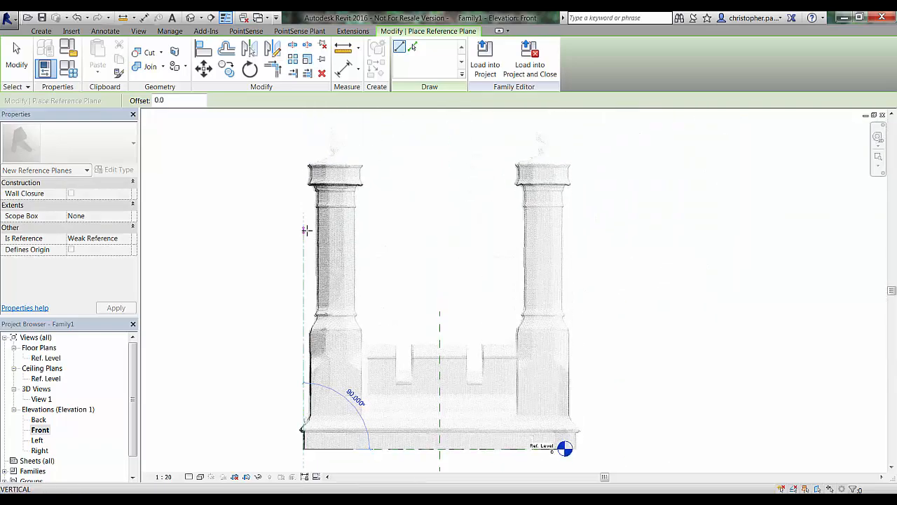
left_click(304, 229)
key("Escape")
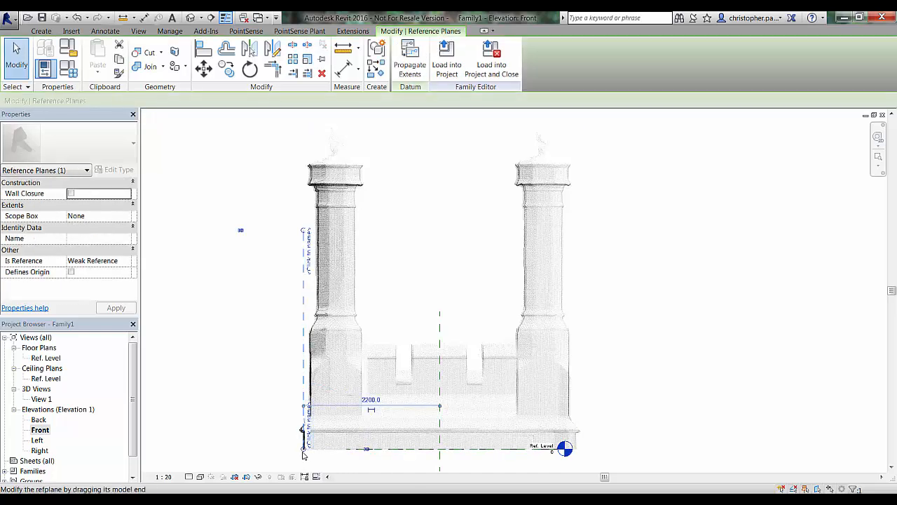
Extend the lower end of the left reference plane below the Ref. Level line
mouse_move(303, 449)
left_mouse_down()
mouse_move(303, 475)
mouse_move(304, 464)
left_mouse_up()
middle_click_drag(323, 406, 329, 315)
left_click_drag(311, 375, 309, 415)
Draw a vertical reference plane in the Front elevation, running up from the outer right edge of the base at Ref. Level
key("r")
key("p")
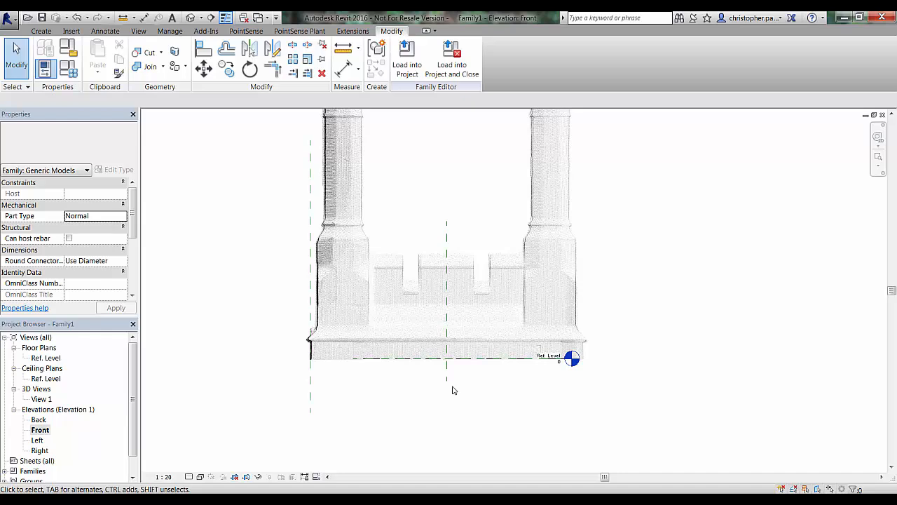
scroll(590, 362, "up", 3)
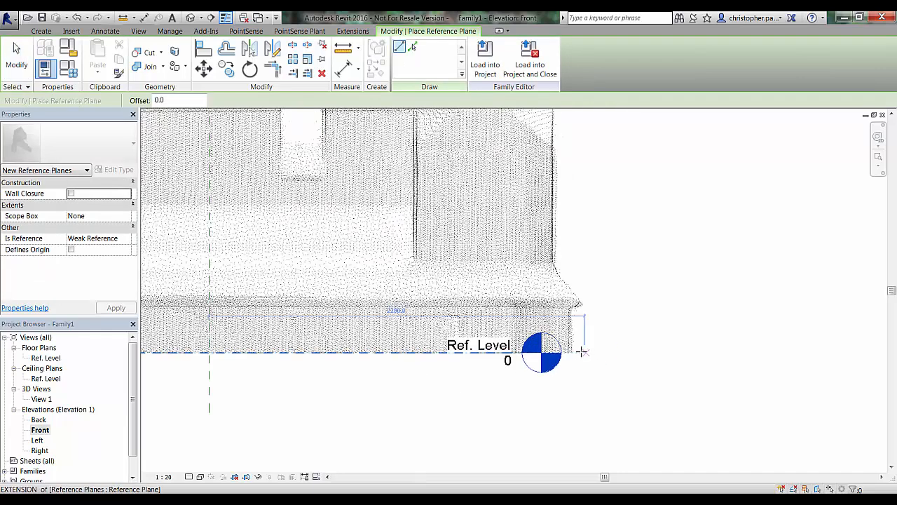
left_click(572, 353)
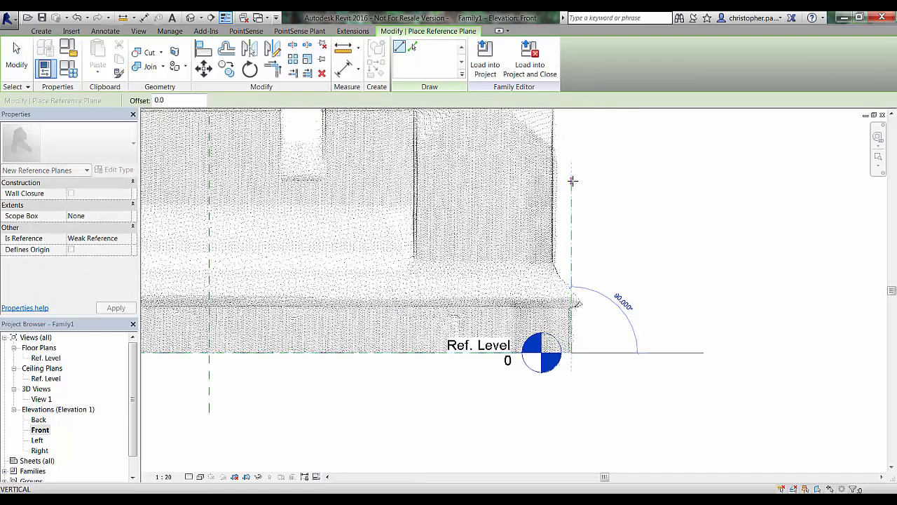
left_click(573, 180)
key("Escape")
key("Escape")
Extend the right reference plane below Ref. Level and up the turret shaft so its ends line up with the left plane's
left_click(572, 188)
scroll(579, 240, "down", 2)
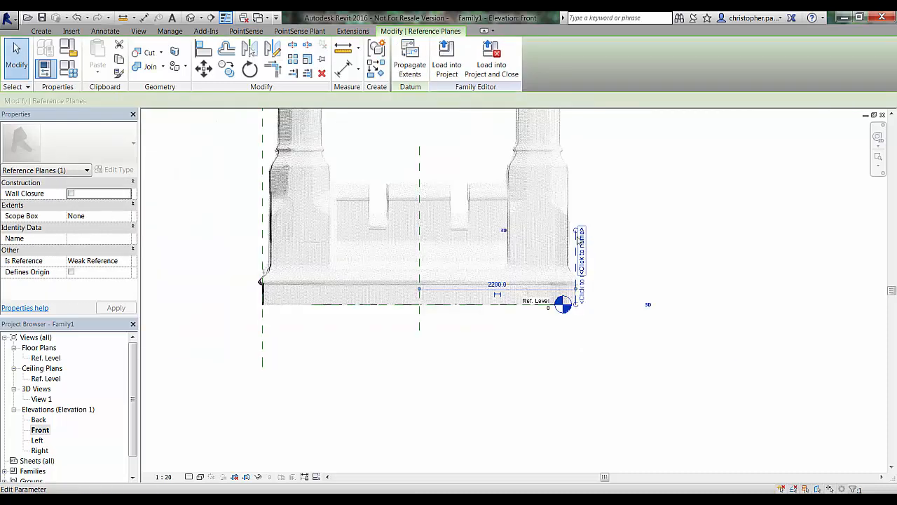
left_click_drag(576, 229, 575, 144)
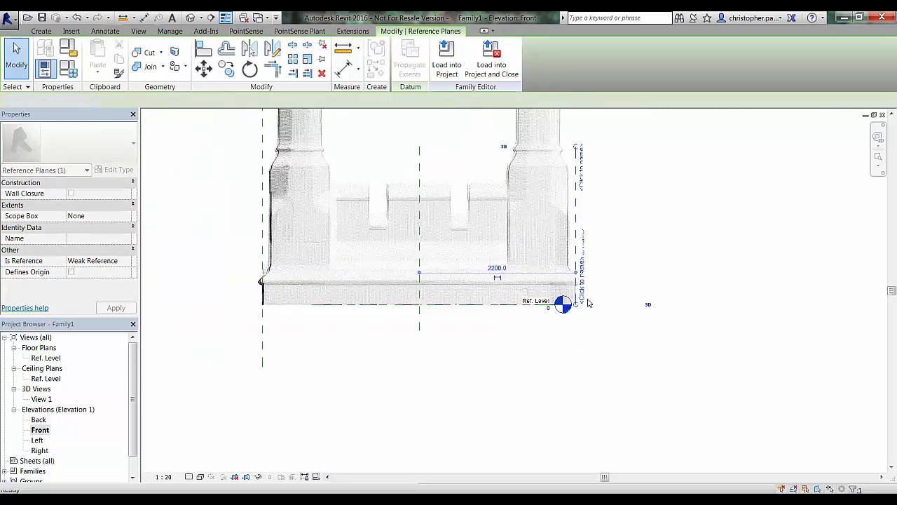
left_click(590, 303)
left_click(576, 276)
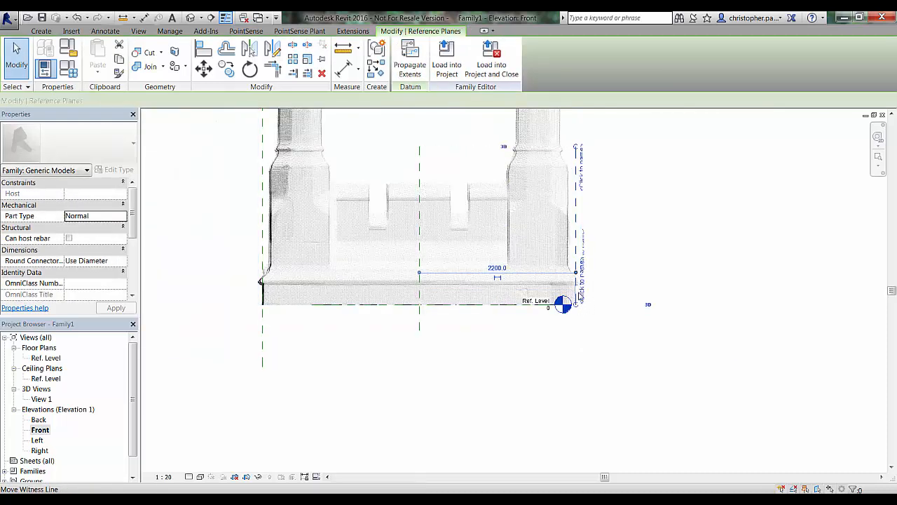
left_click(575, 342)
left_click(576, 301)
left_click_drag(576, 304, 576, 367)
left_click(540, 406)
scroll(541, 406, "down", 2)
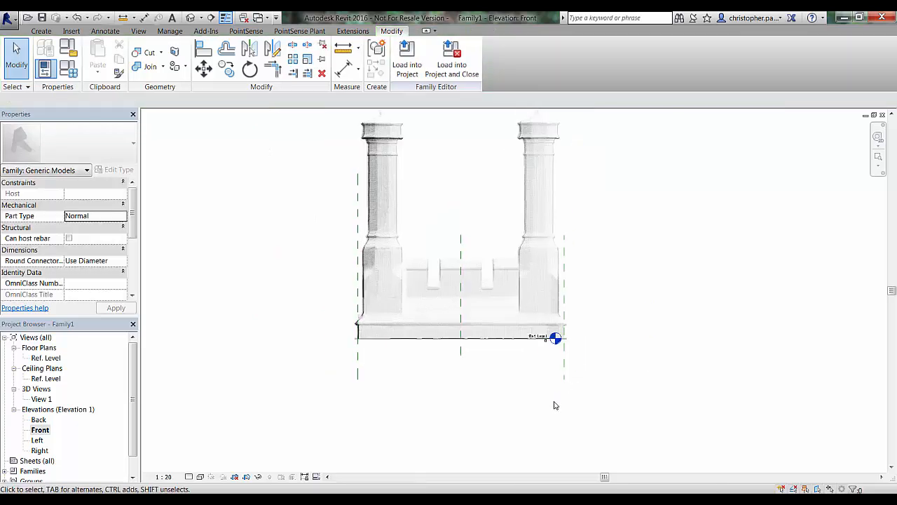
middle_click_drag(621, 378, 586, 393)
left_click(531, 326)
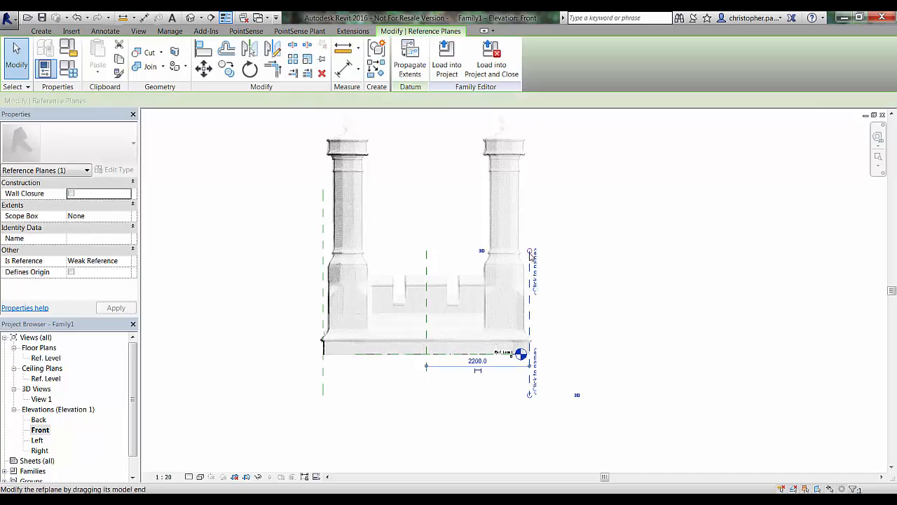
left_click_drag(530, 250, 530, 189)
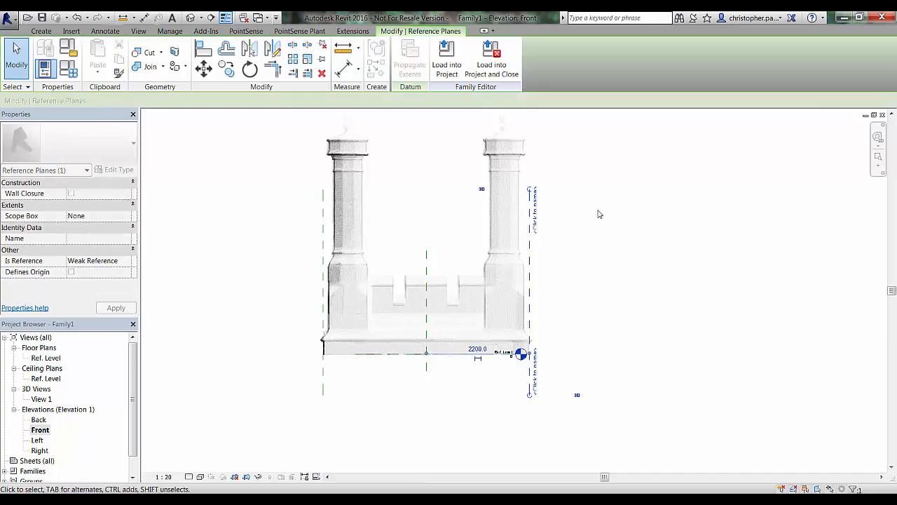
left_click(598, 212)
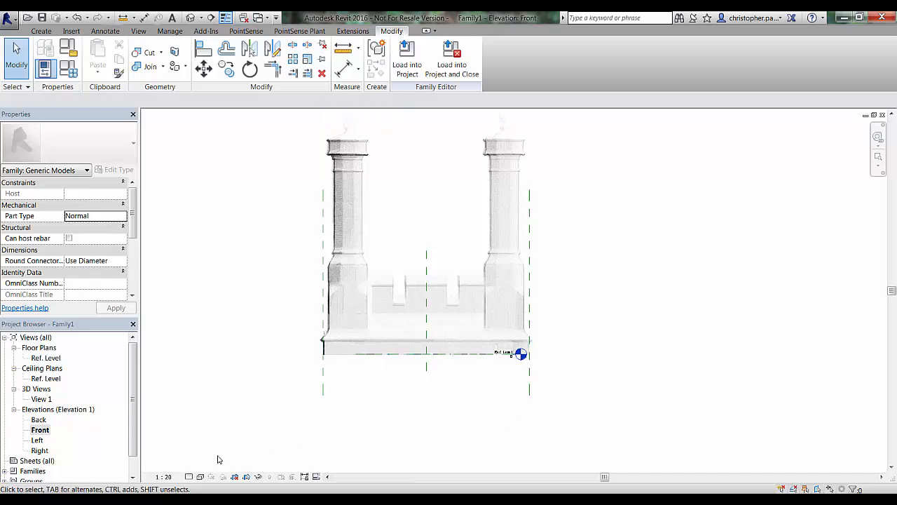
Examine in the Ref. Level floor plan how the plan image's left and right edges line up with the two outer reference planes
double_click(45, 358)
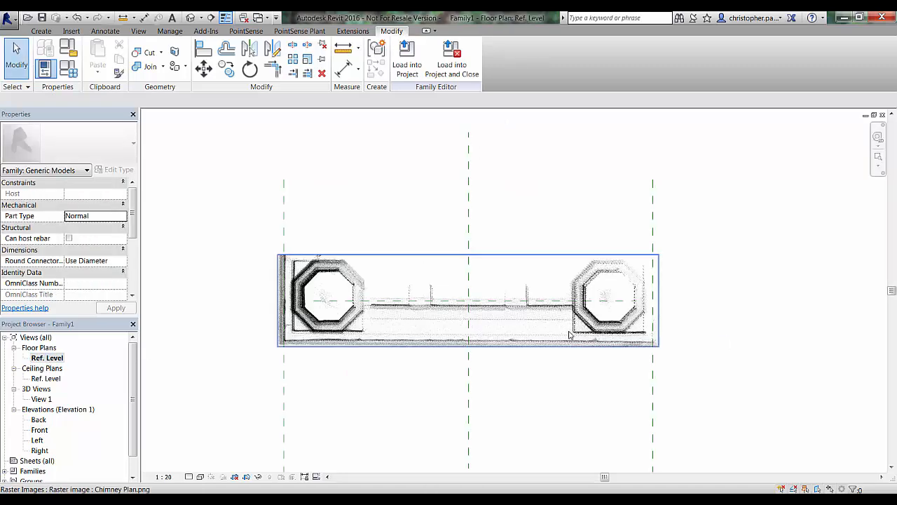
left_click(367, 342)
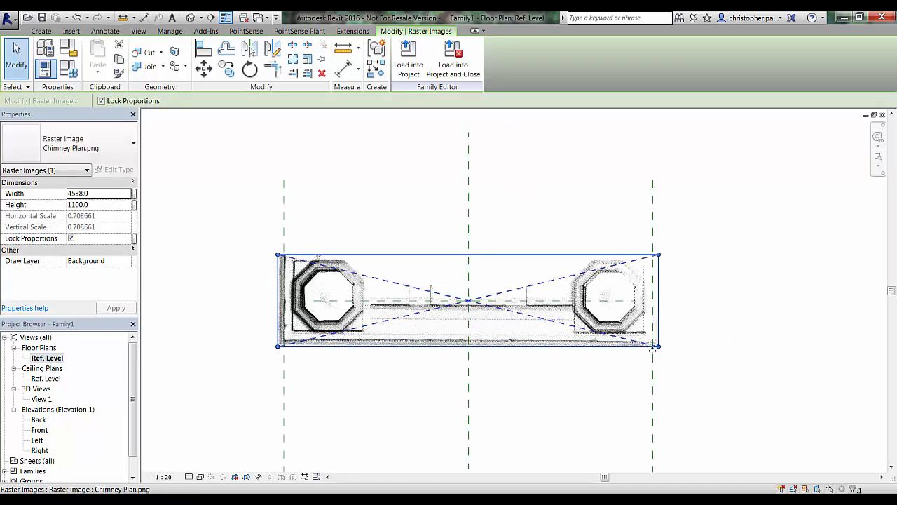
middle_click_drag(797, 358, 685, 359)
scroll(545, 357, "up", 5)
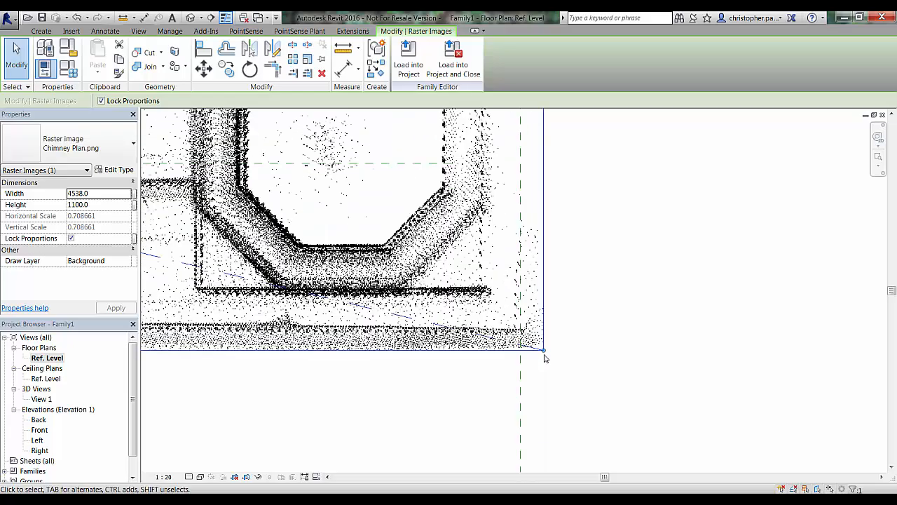
scroll(546, 357, "down", 4)
middle_click_drag(168, 378, 549, 353)
scroll(432, 328, "up", 9)
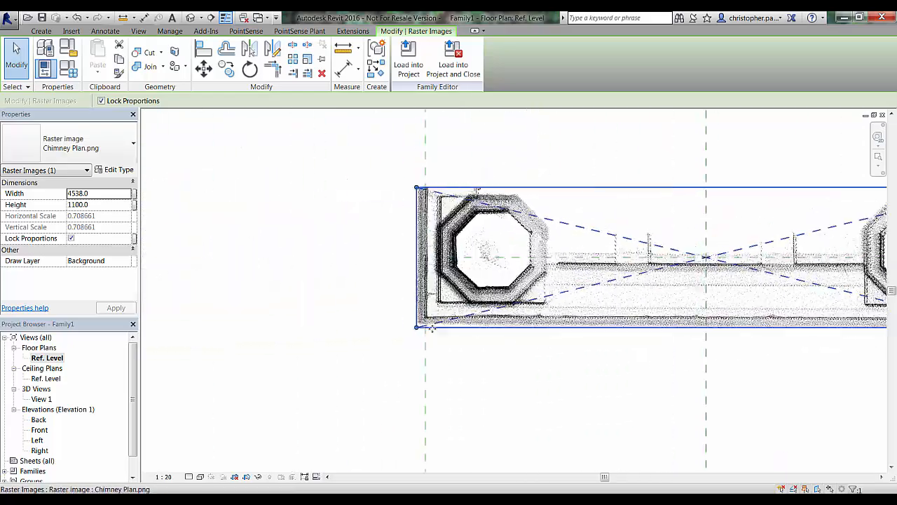
scroll(412, 218, "down", 5)
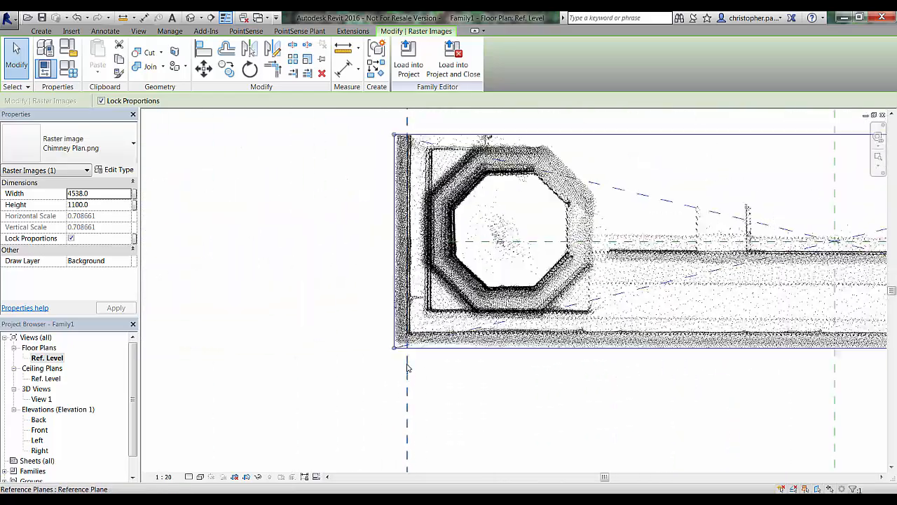
scroll(414, 170, "down", 3)
left_click(560, 145)
scroll(561, 144, "down", 2)
middle_click_drag(553, 149, 444, 173)
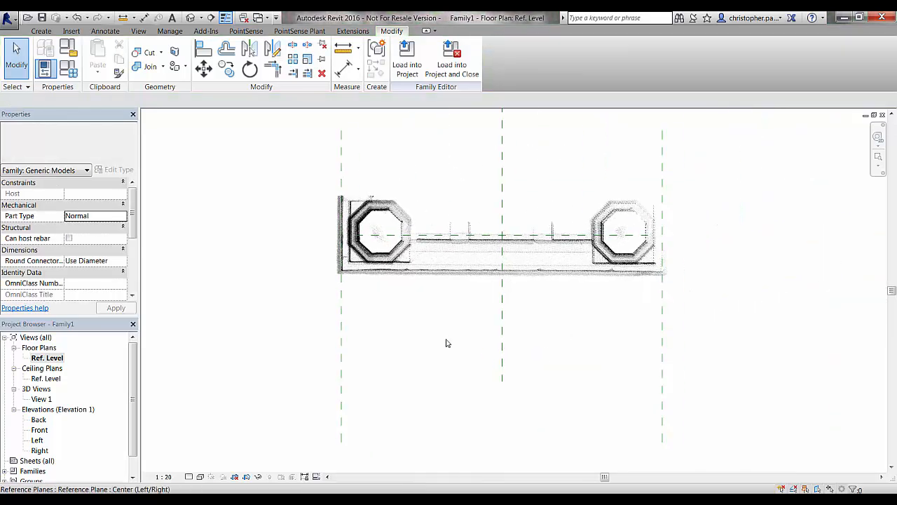
Draw two horizontal reference planes in plan, level with the upper and lower sides of the left turret's inner octagon and extending left
scroll(390, 240, "up", 5)
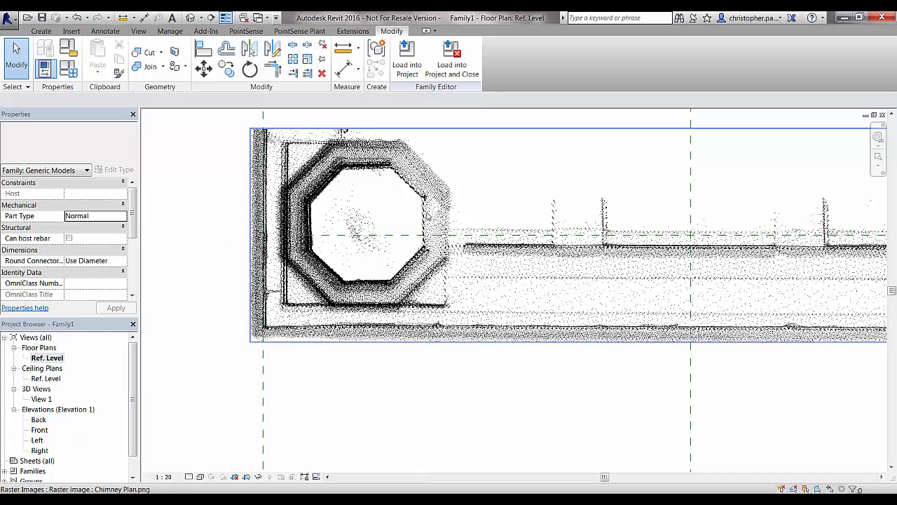
key("r")
key("p")
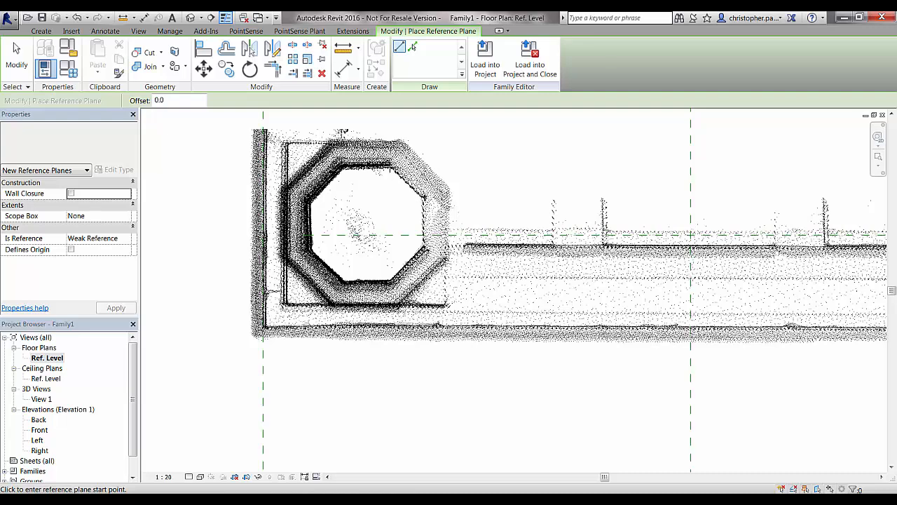
left_click(389, 166)
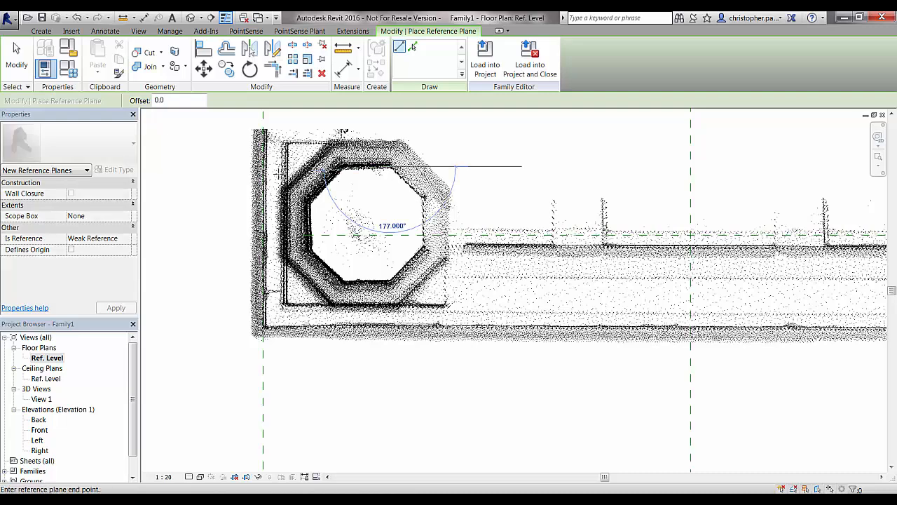
left_click(191, 166)
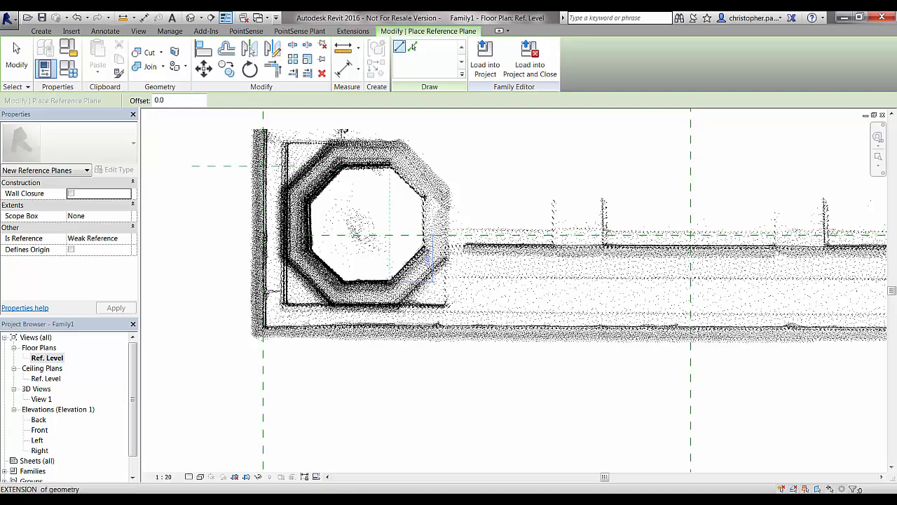
left_click(391, 282)
left_click(195, 280)
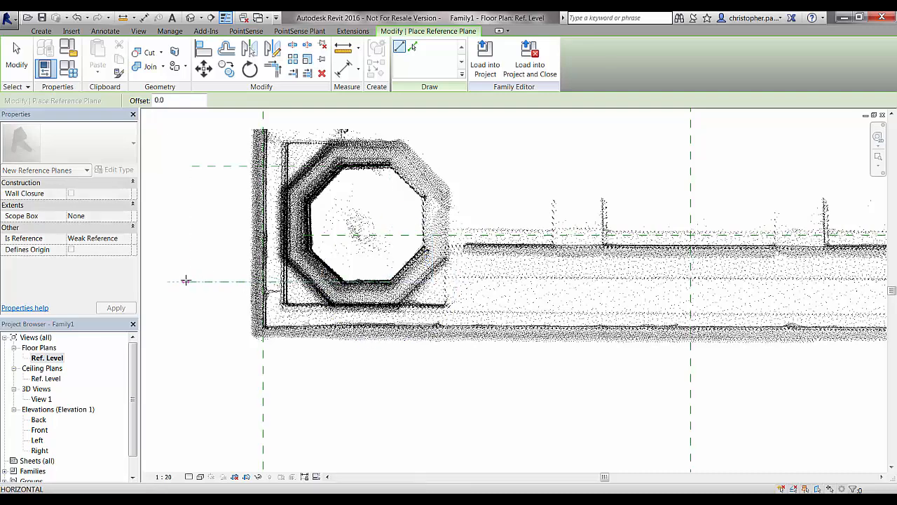
key("Escape")
key("Escape")
scroll(194, 282, "down", 3)
scroll(193, 282, "down", 2)
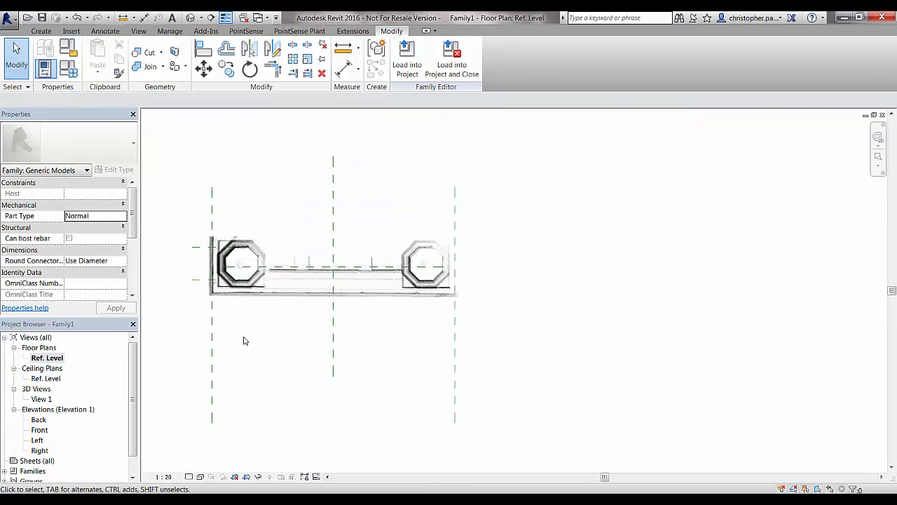
In the Left elevation, extend the reference planes on both sides of the turret further up the shaft
double_click(38, 440)
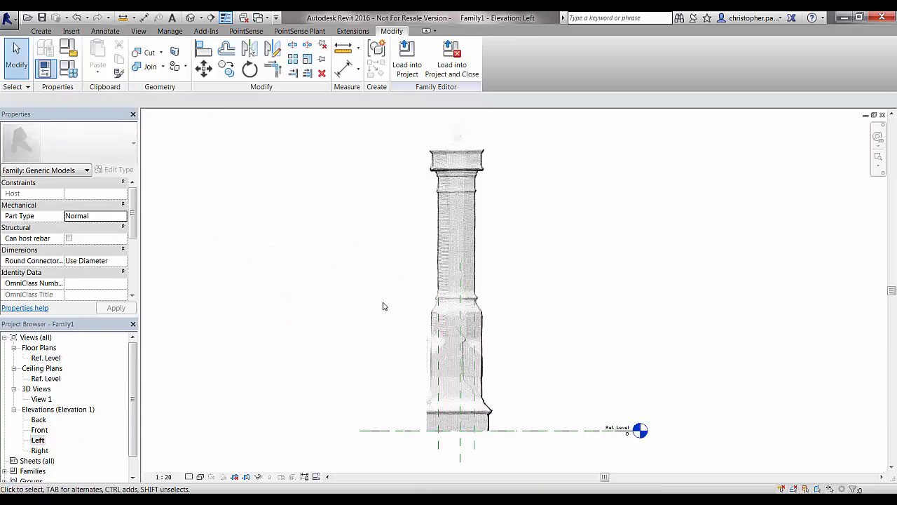
left_click(439, 315)
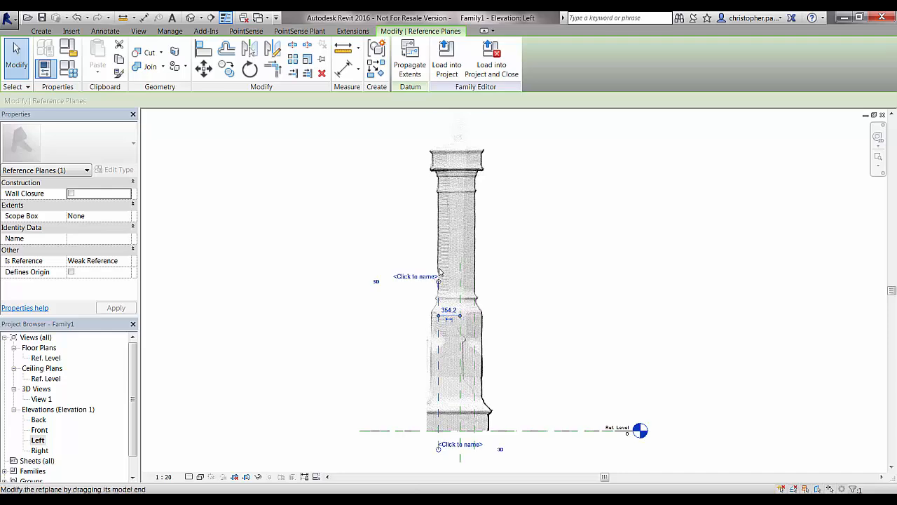
left_click(440, 245)
key("Escape")
scroll(474, 329, "up", 2)
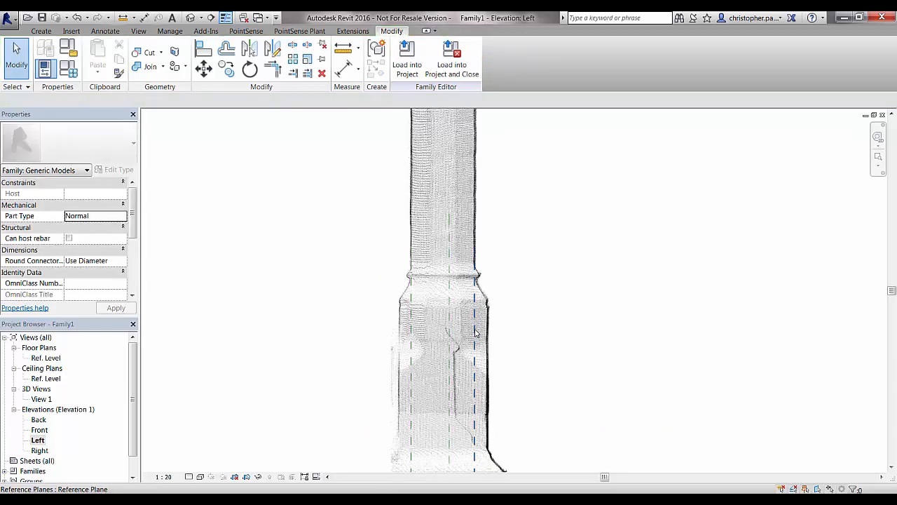
left_click(474, 332)
scroll(483, 254, "up", 2)
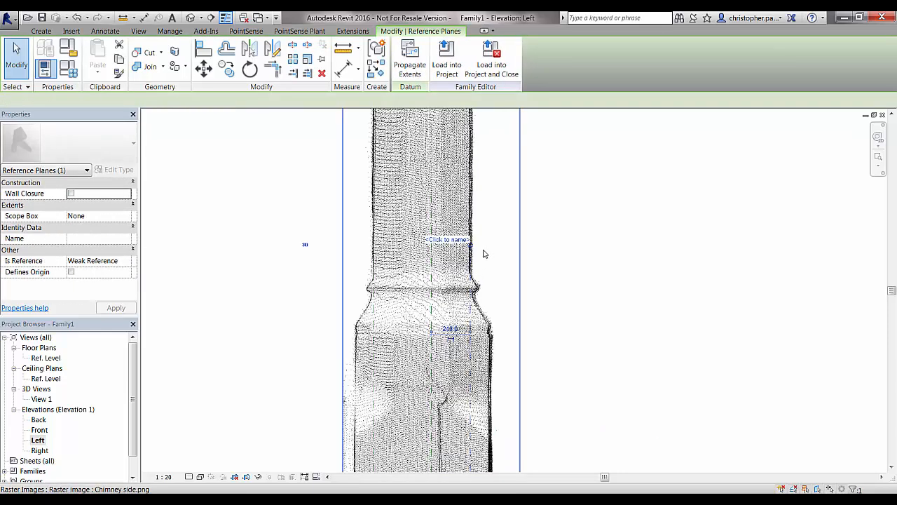
scroll(483, 254, "up", 3)
key("Escape")
middle_click_drag(523, 263, 523, 285)
scroll(477, 302, "down", 4)
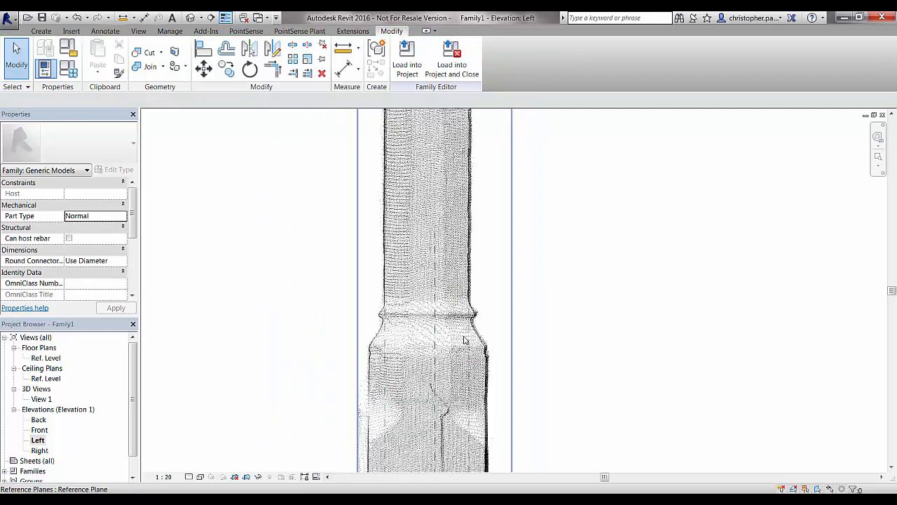
left_click(468, 280)
left_click_drag(469, 276, 471, 179)
key("Escape")
scroll(523, 238, "down", 4)
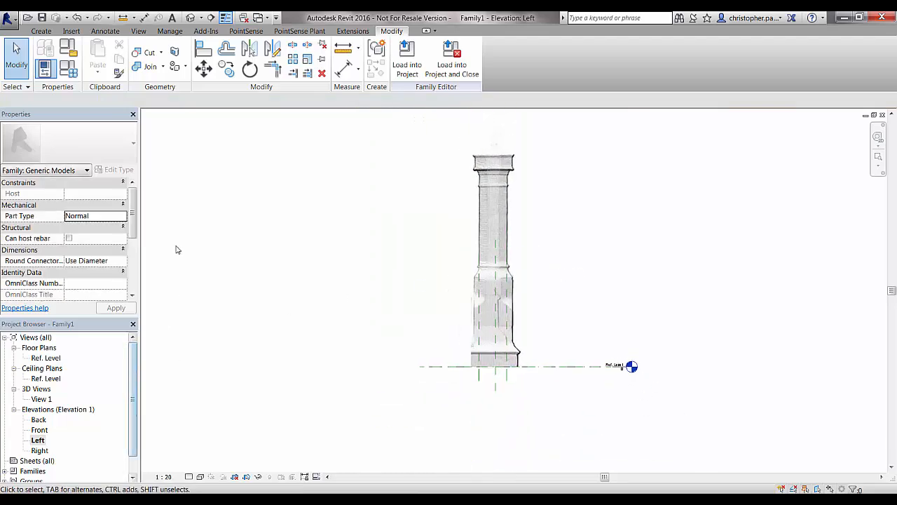
Tile the open views, minimise the three Project1 views, and re-tile the four remaining Family1 views
key("w")
key("t")
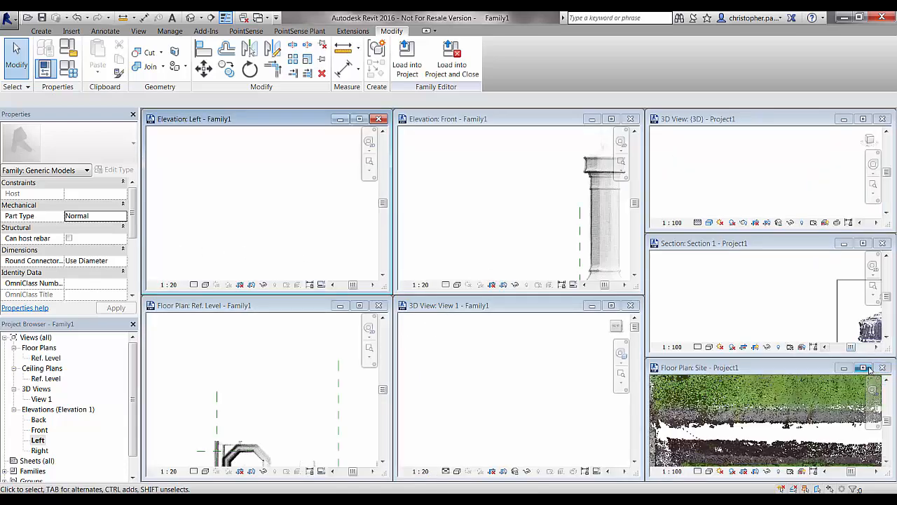
left_click(845, 368)
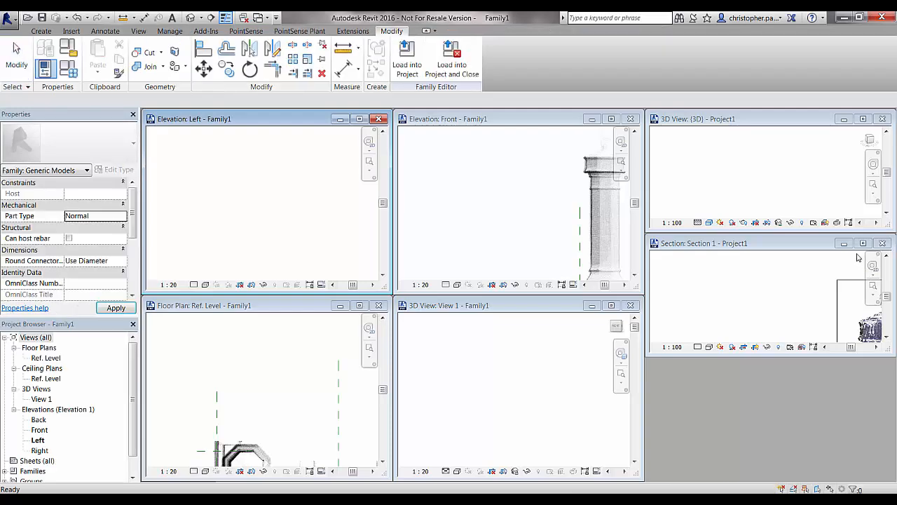
left_click(843, 244)
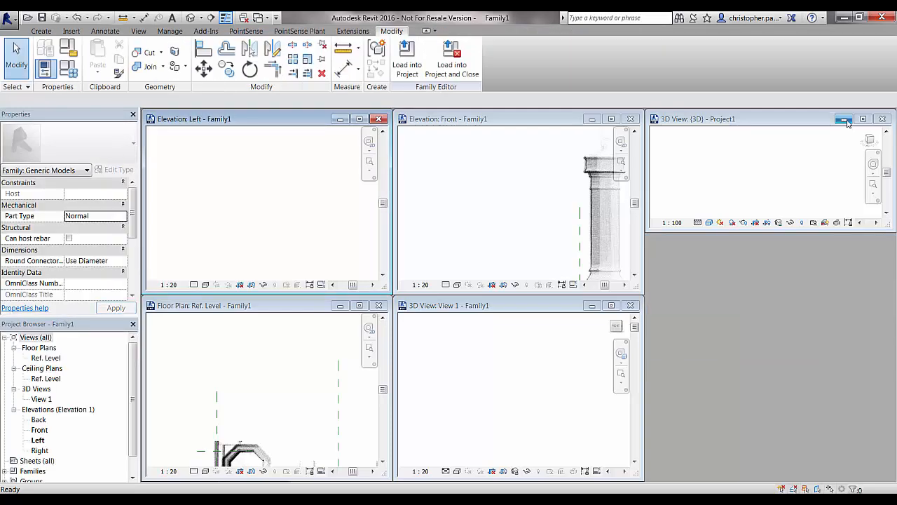
left_click(843, 120)
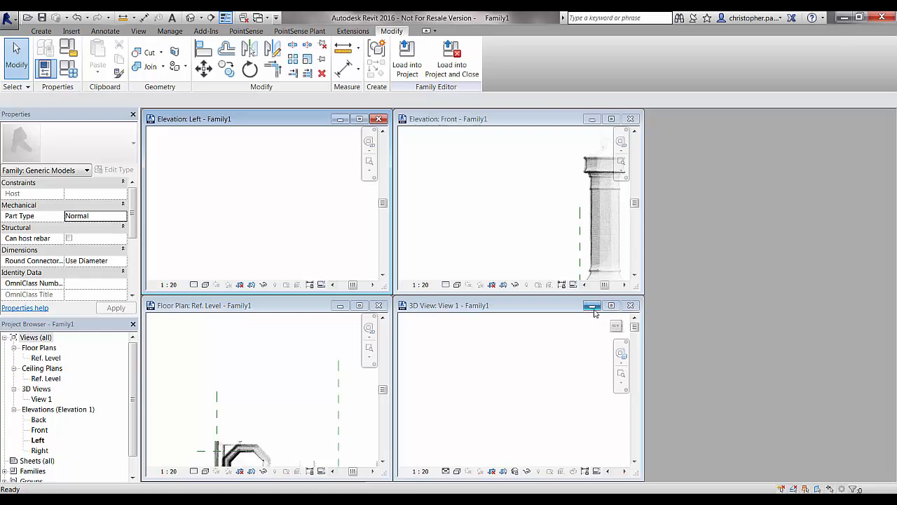
key("w")
key("t")
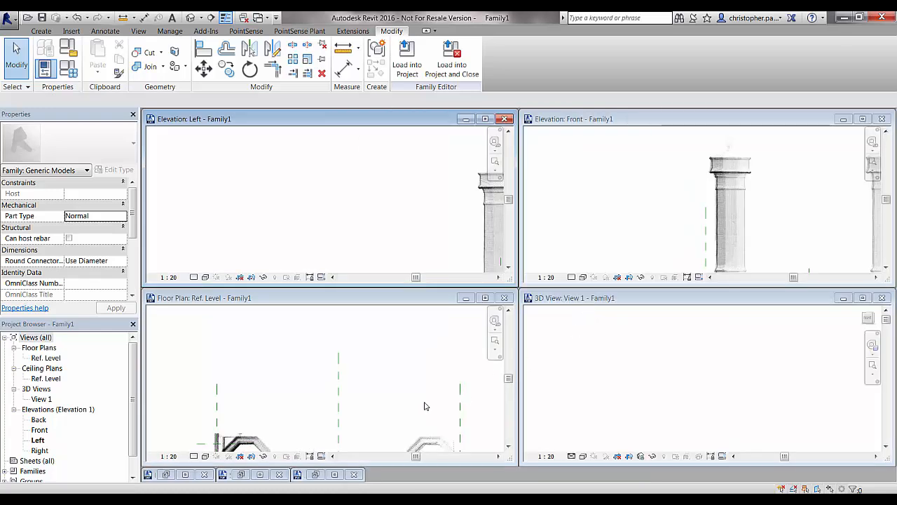
Centre the turret images within the tiled Ref. Level plan, Left elevation and Front elevation, and make the family's 3D view active
middle_click_drag(393, 402, 384, 351)
middle_click_drag(415, 230, 126, 207)
scroll(276, 191, "down", 2)
middle_click_drag(333, 208, 407, 186)
scroll(391, 187, "up", 1)
scroll(661, 200, "down", 2)
middle_click_drag(661, 200, 607, 168)
scroll(604, 198, "down", 1)
mouse_move(606, 200)
middle_mouse_down()
mouse_move(637, 204)
mouse_move(629, 197)
mouse_move(607, 211)
middle_mouse_up()
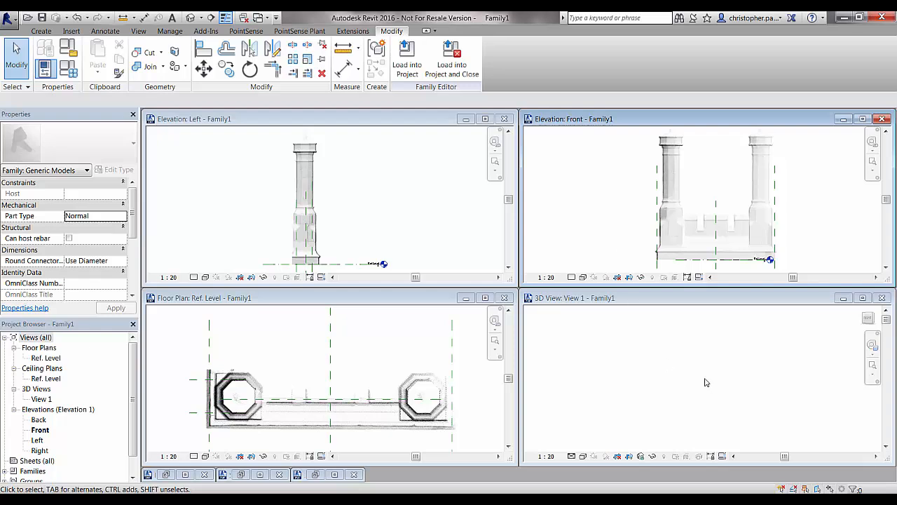
left_click(664, 394)
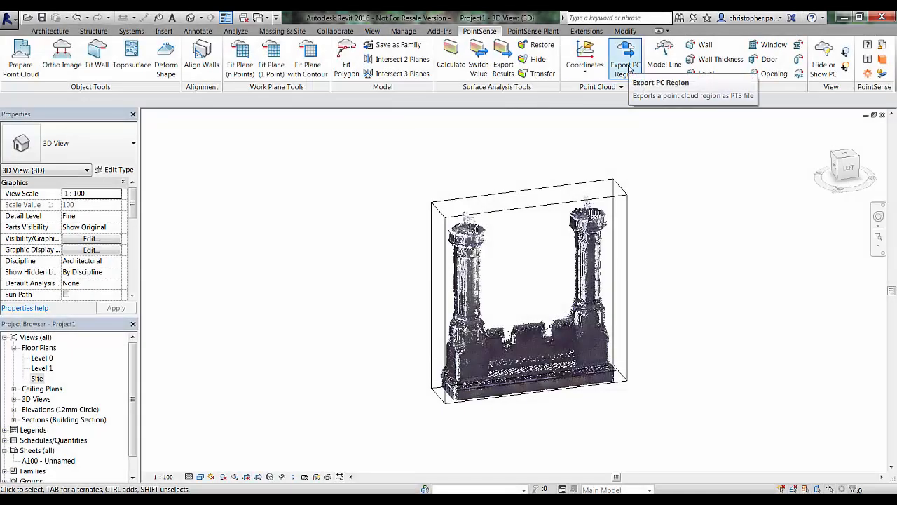
Export the point cloud region inside Project1's section box to the Desktop as a PTS file named "Chimney Points File"
left_click(627, 67)
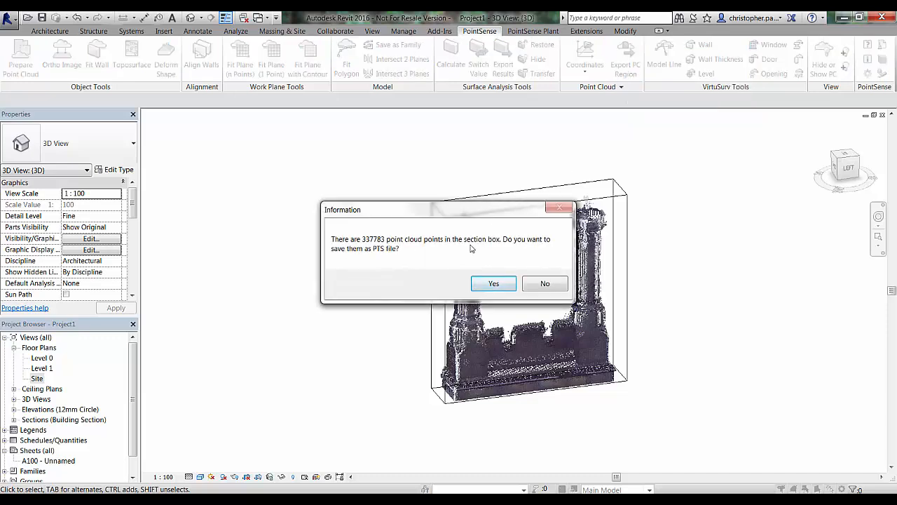
left_click(494, 283)
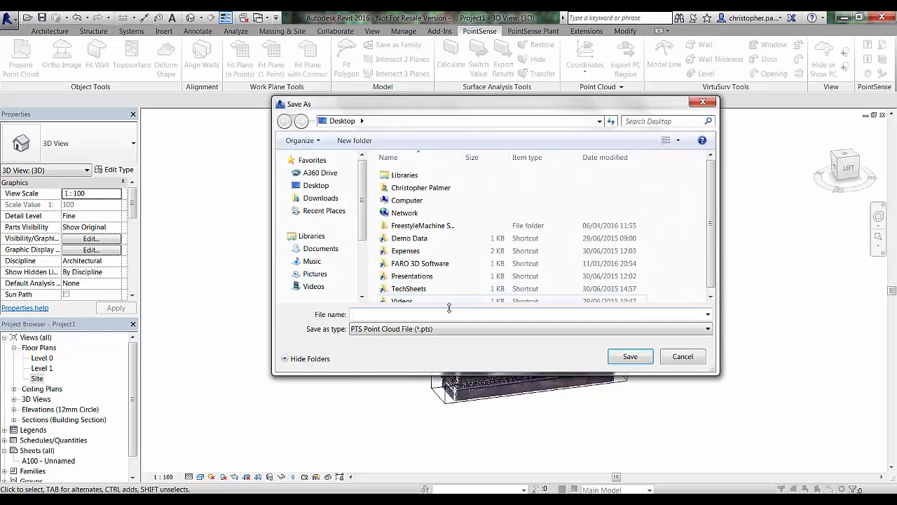
type("Chinn")
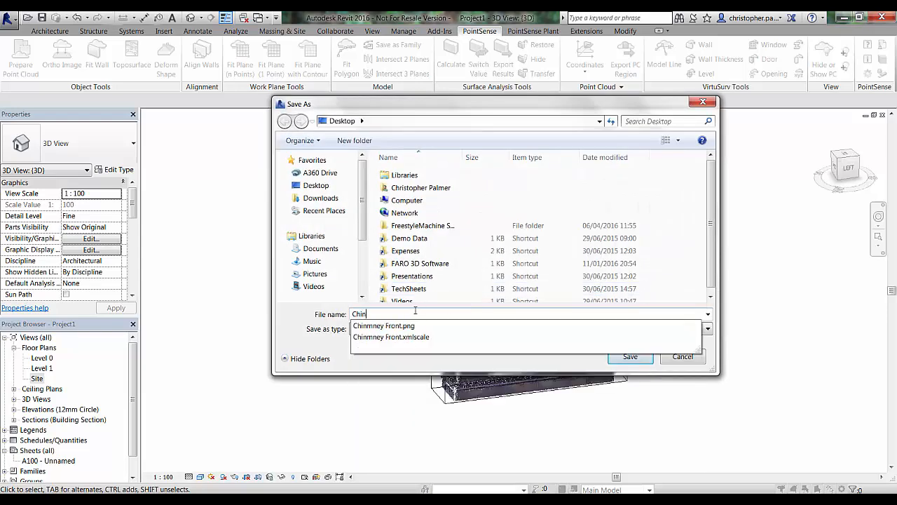
type("e")
key("BackSpace")
key("BackSpace")
key("BackSpace")
type("mn")
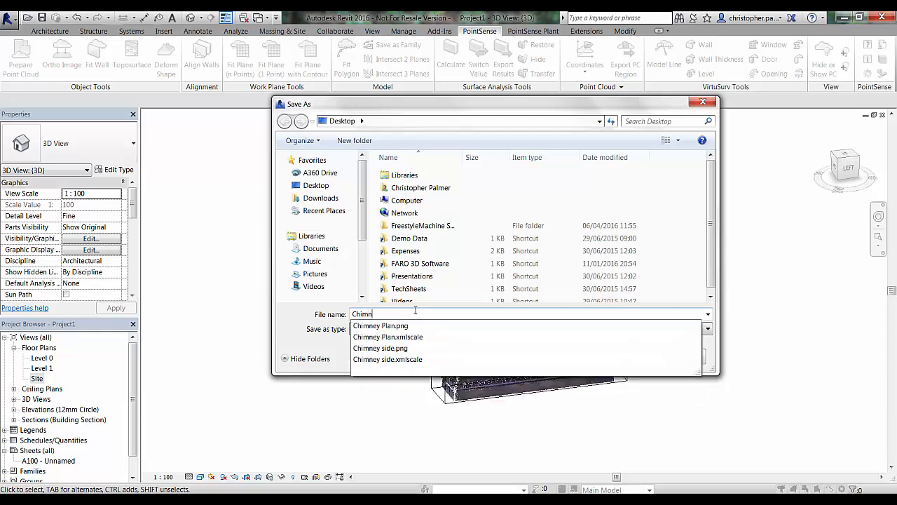
type("ey Point ")
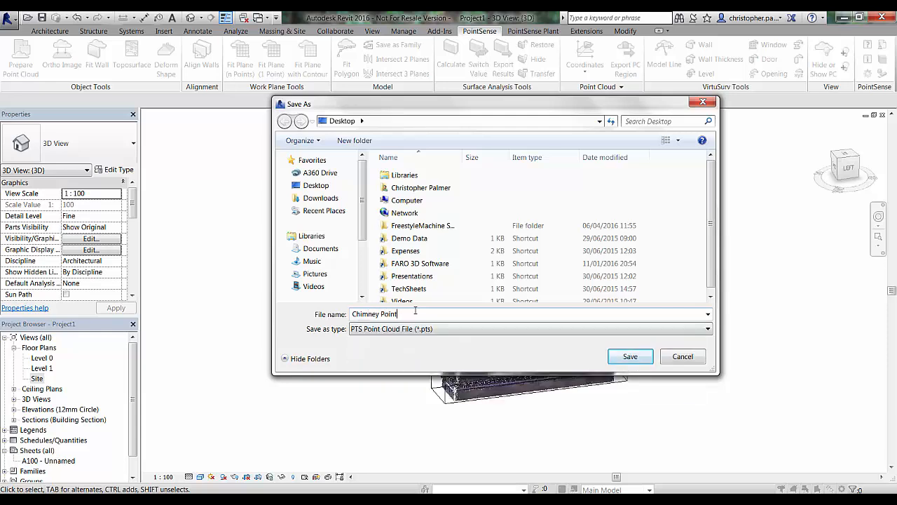
type(" File")
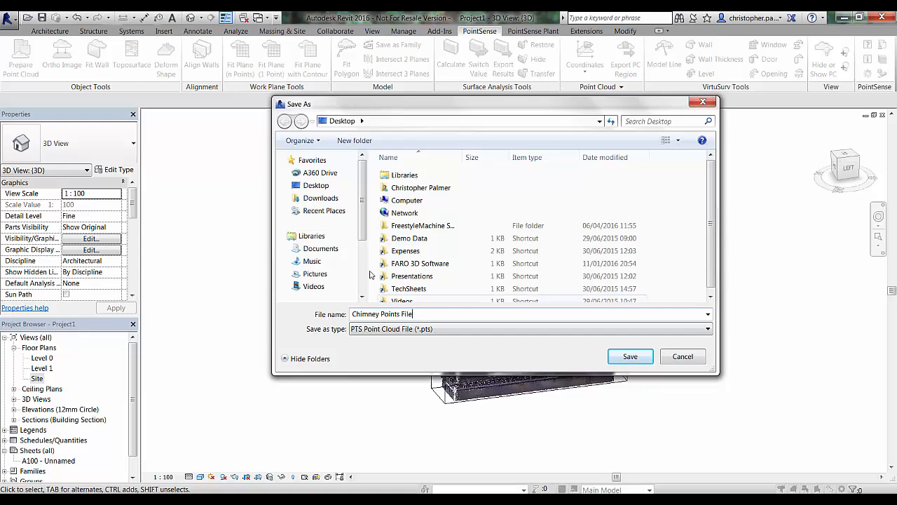
left_click(630, 357)
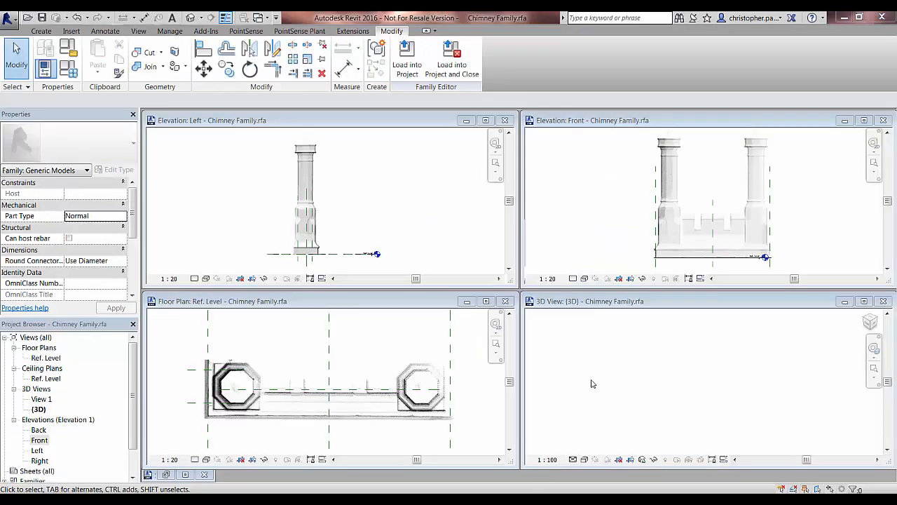
In the 3D view of Chimney Family.rfa, insert a point cloud region from Chimney Points File.pts
left_click(603, 375)
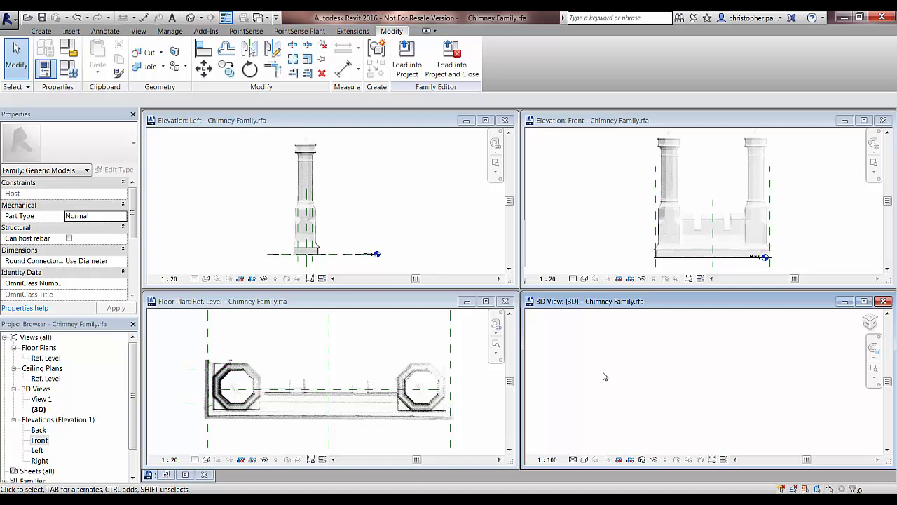
left_click(245, 32)
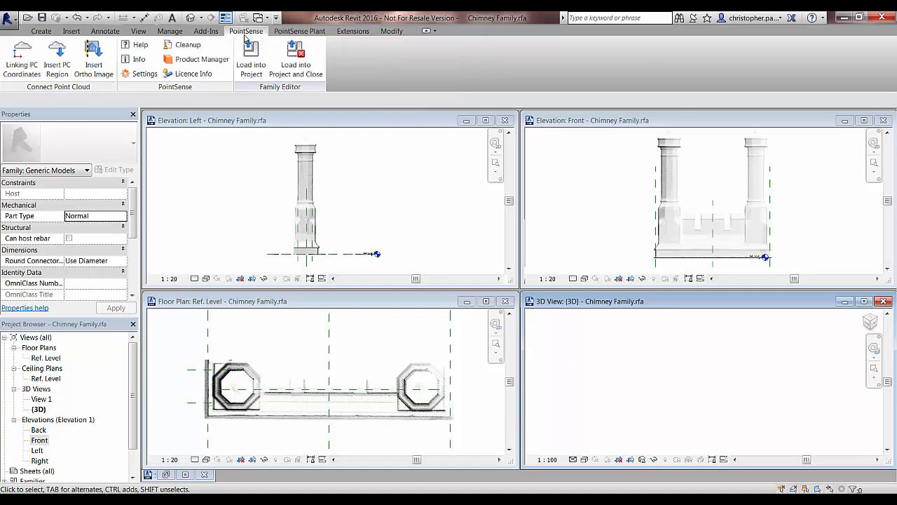
left_click(62, 67)
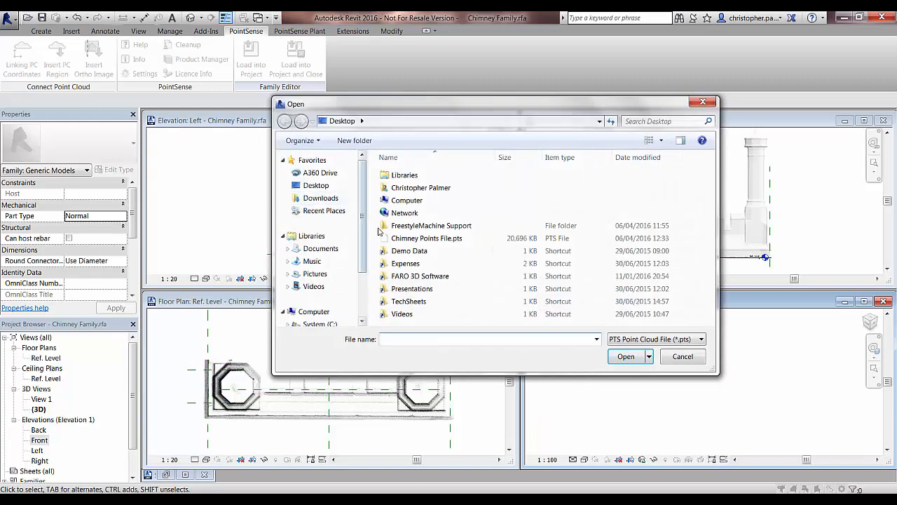
left_click(414, 239)
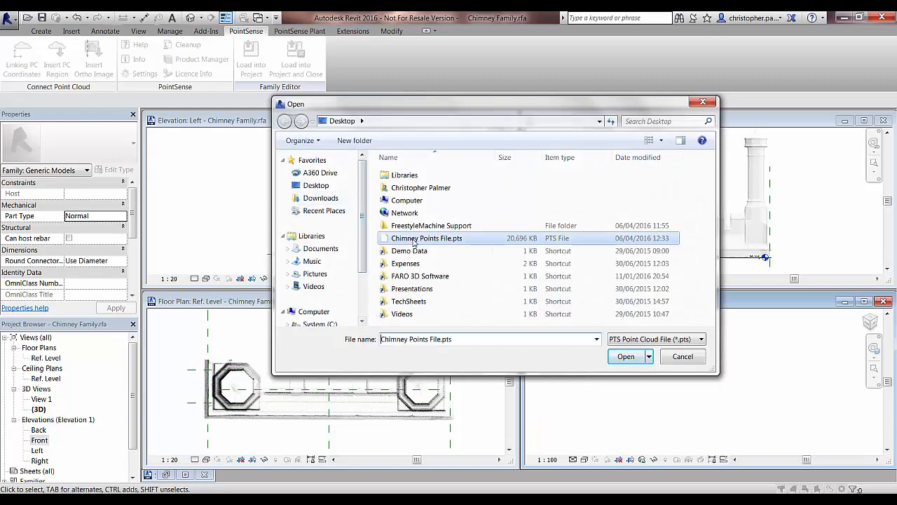
left_click(625, 356)
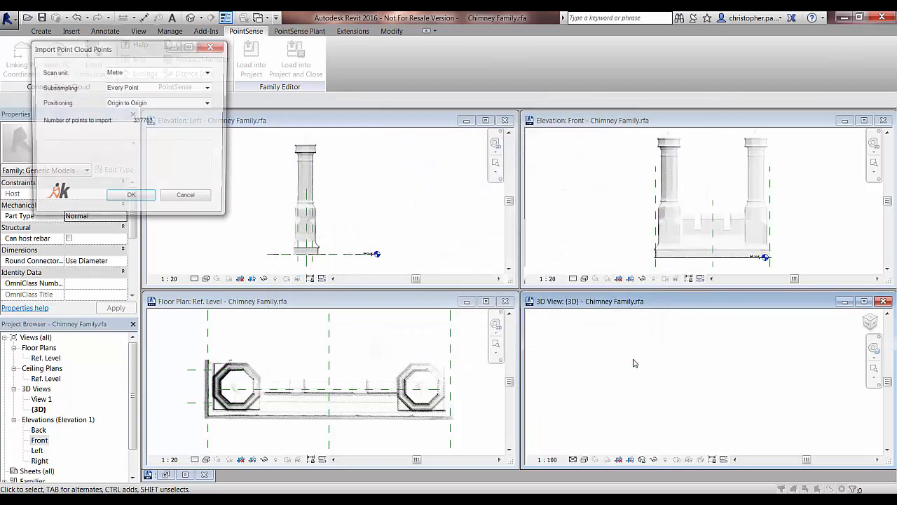
Import the points with scan unit Metre, subsampling Every Point and Origin to Origin positioning
left_click(210, 72)
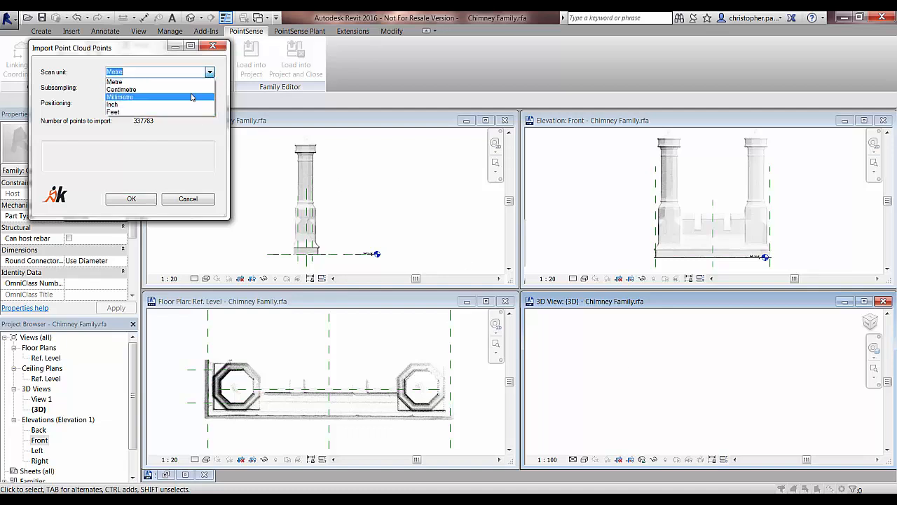
left_click(183, 82)
left_click(210, 87)
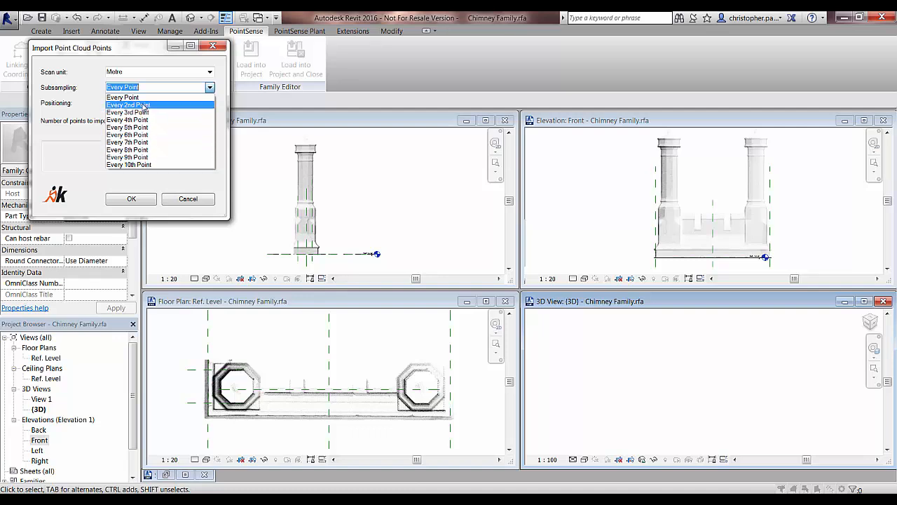
left_click(142, 98)
left_click(130, 198)
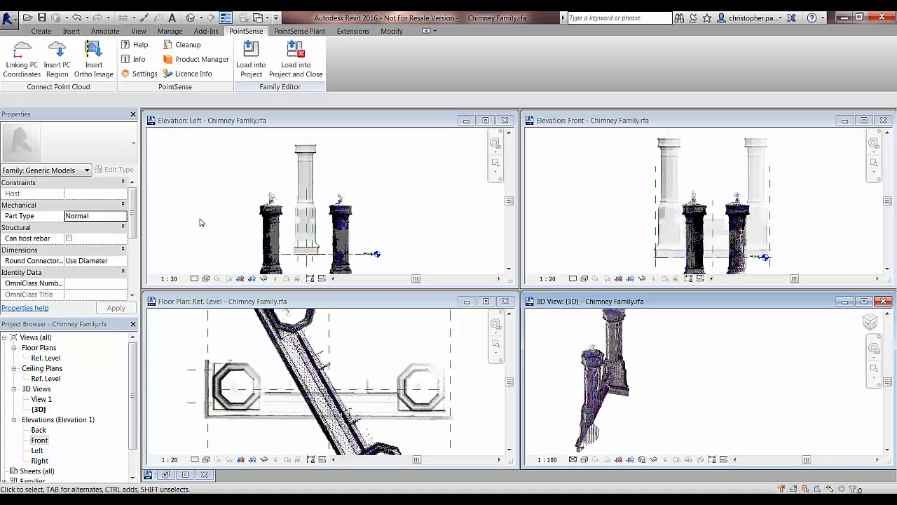
Examine the imported turret point cloud from several angles in the family's 3D view
left_click(450, 194)
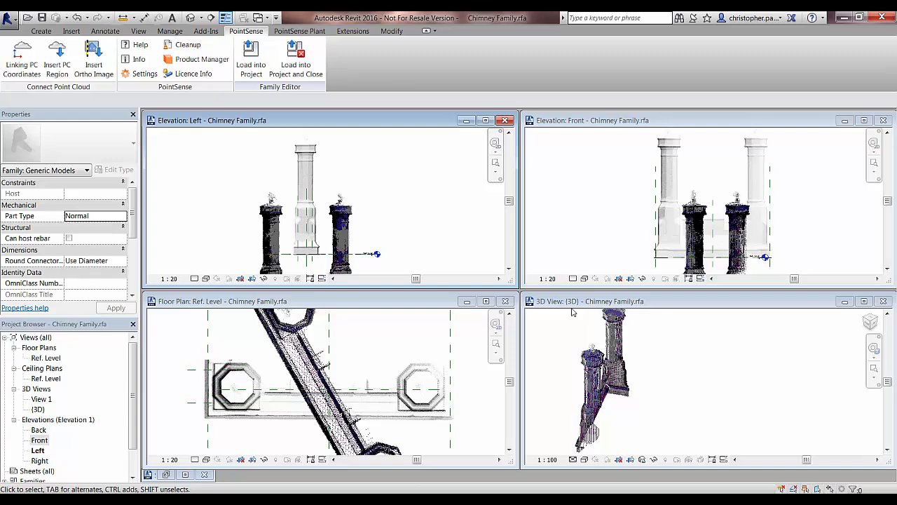
left_click(677, 353)
middle_click_drag(677, 352, 806, 357, "shift")
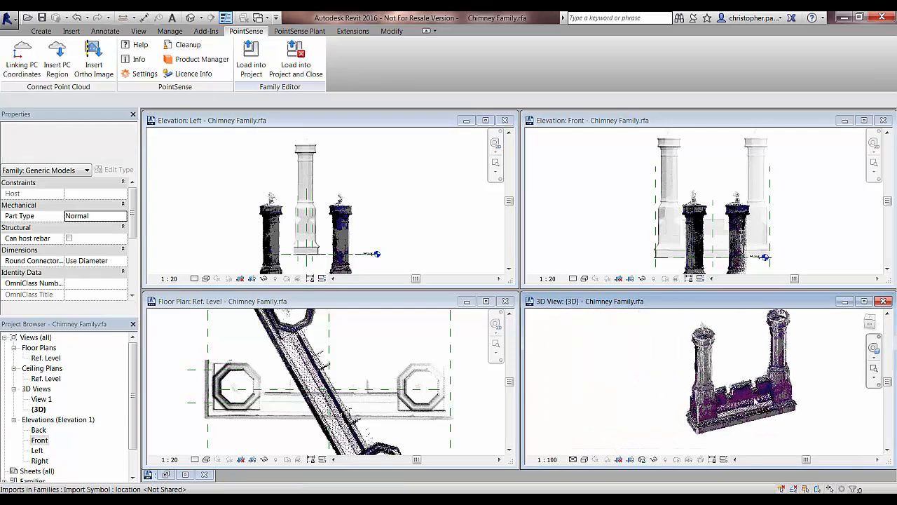
scroll(796, 404, "up", 3)
middle_click_drag(648, 347, 694, 382, "shift")
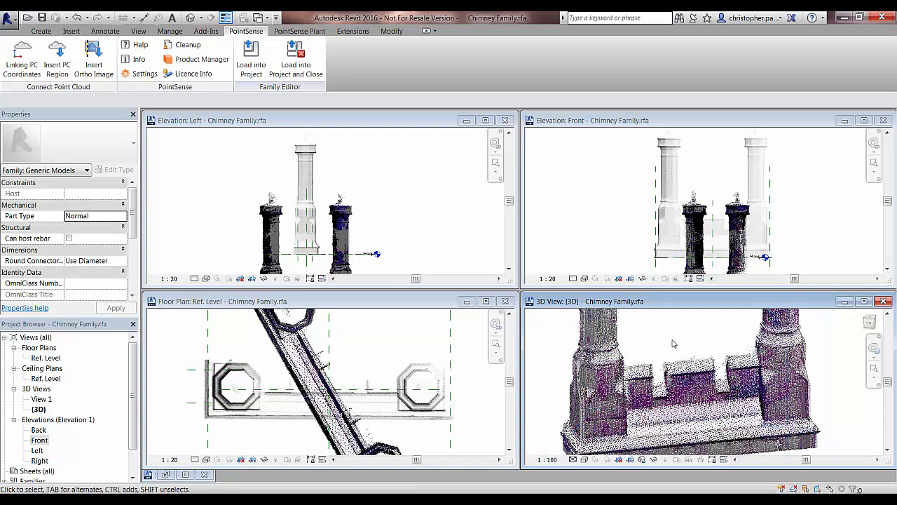
Maximise the Ref. Level floor plan and select the imported point cloud, framing it together with the plan ortho image
left_click(474, 368)
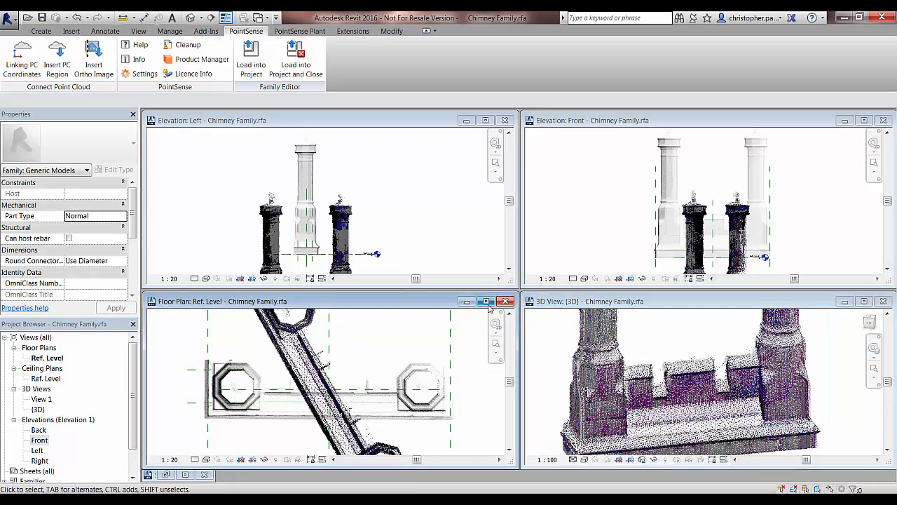
left_click(486, 300)
left_click(375, 266)
middle_click_drag(593, 297, 627, 333)
scroll(374, 266, "up", 3)
middle_click_drag(608, 232, 608, 287)
scroll(609, 287, "down", 1)
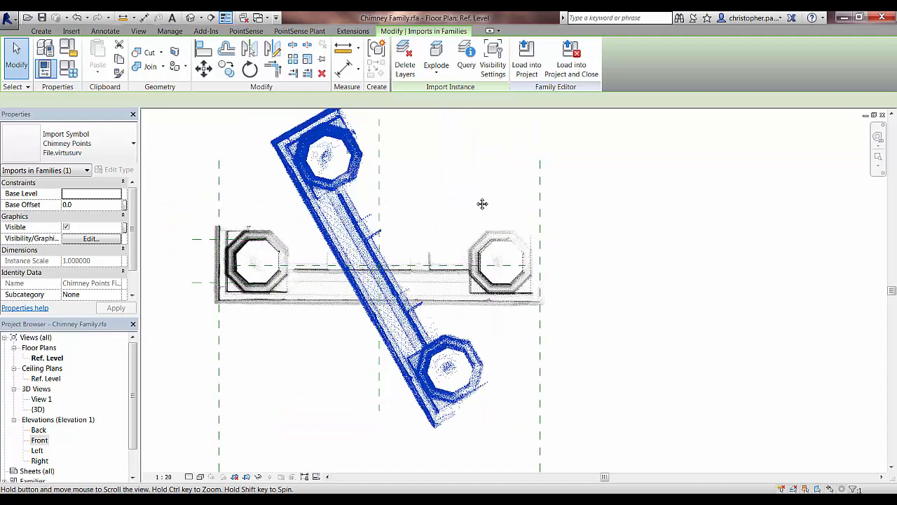
left_click(249, 72)
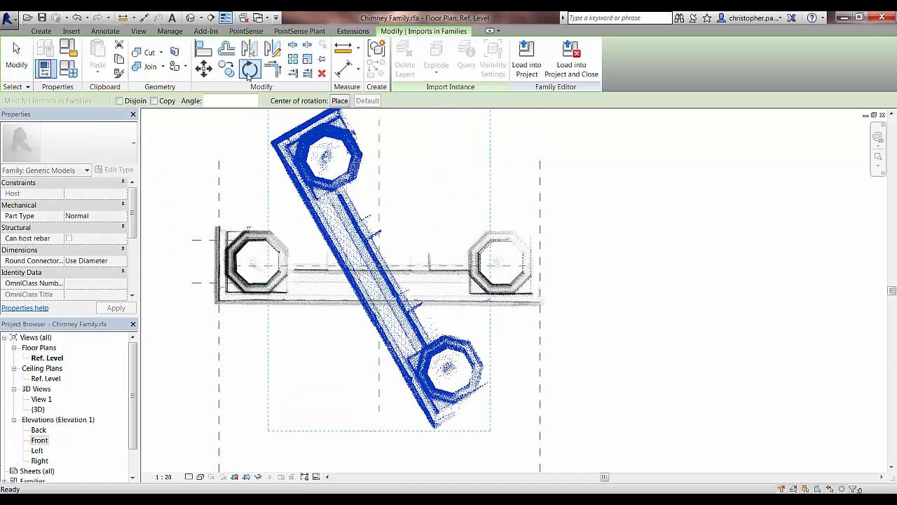
left_click(340, 100)
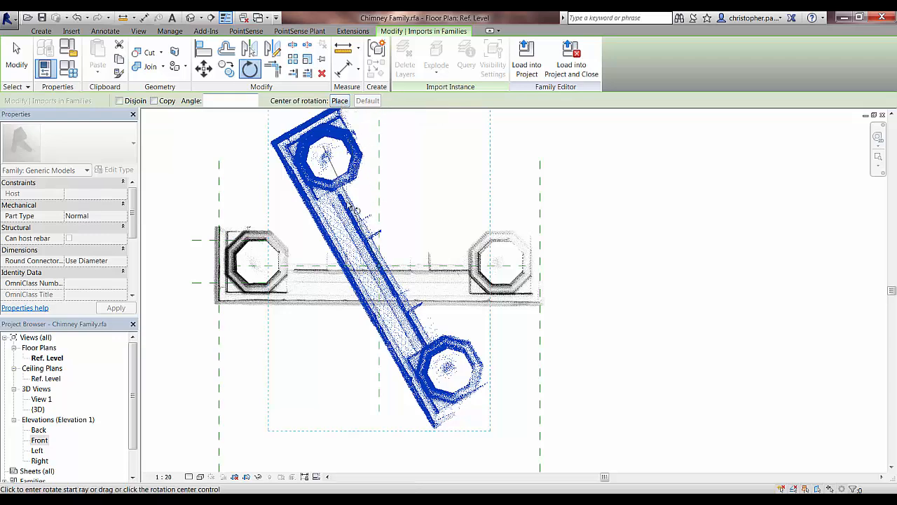
left_click(407, 310)
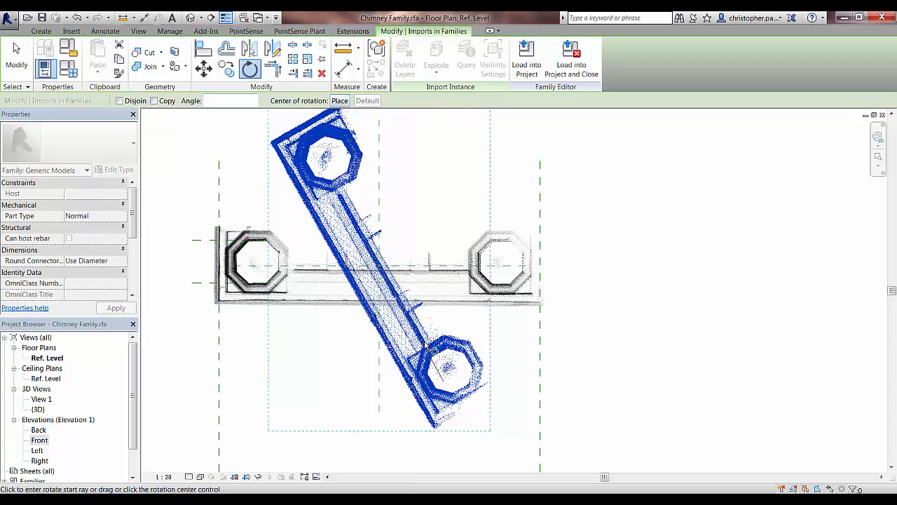
scroll(433, 348, "up", 3)
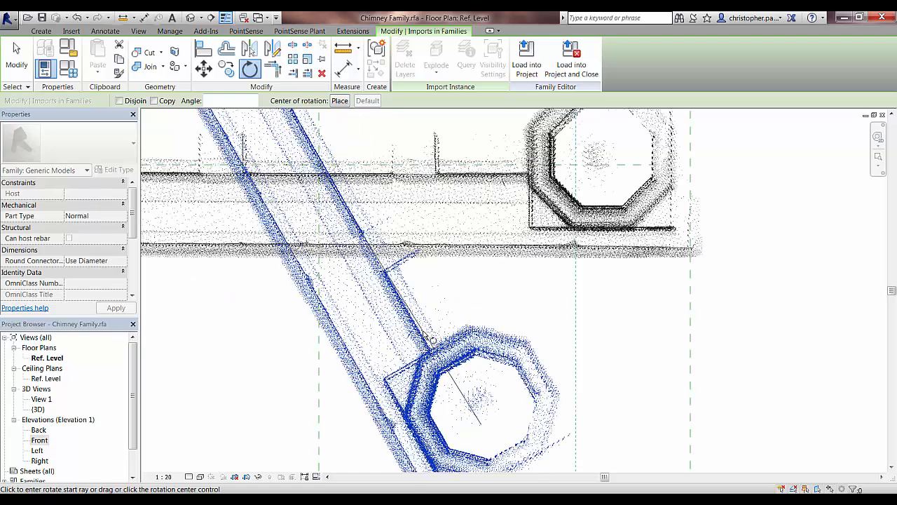
key("Escape")
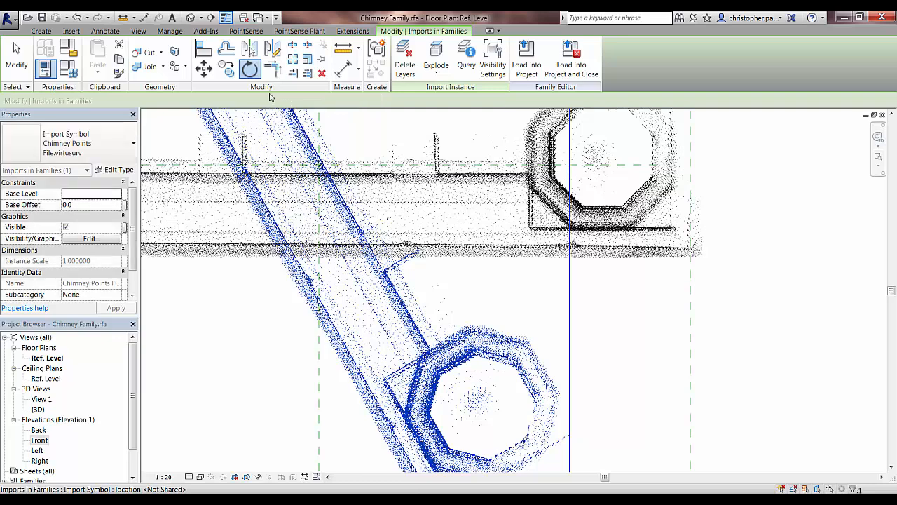
Rotate the point cloud about 60.6° around the crossing of its base edge and the plan image's base line, aligning both edges
left_click(250, 68)
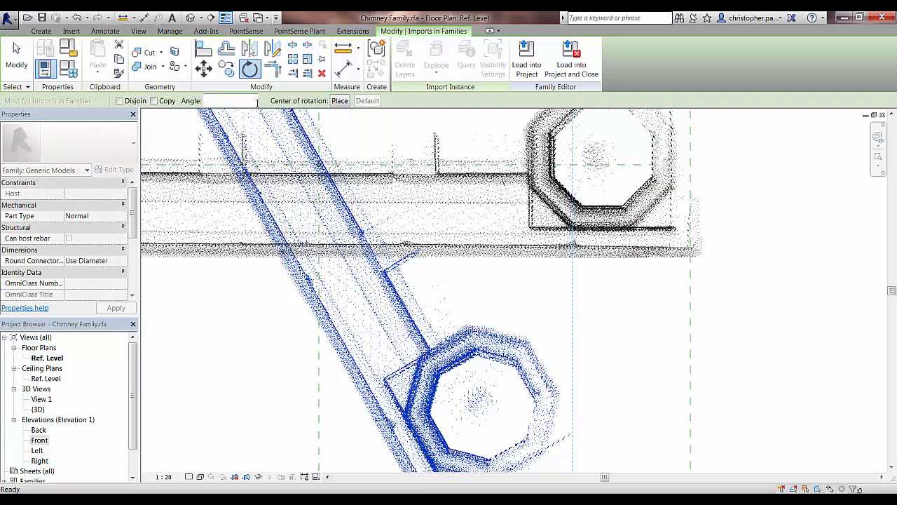
left_click(339, 101)
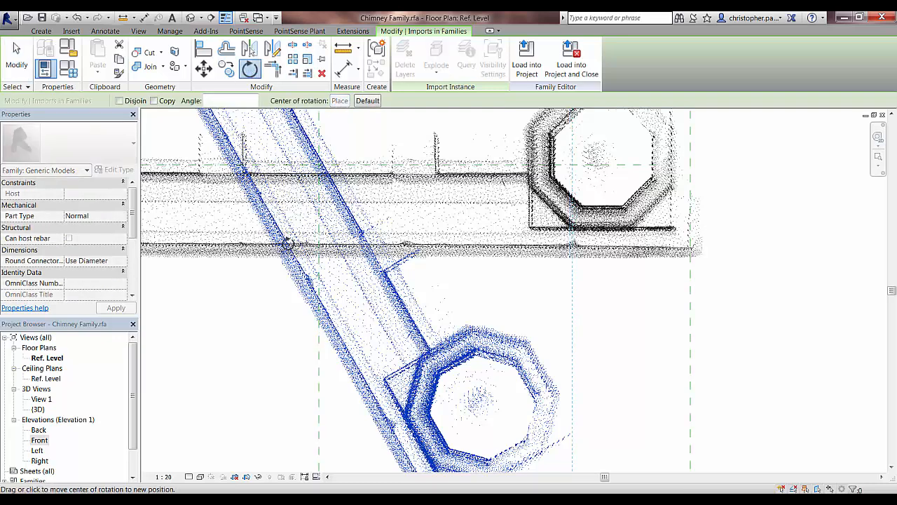
left_click(359, 379)
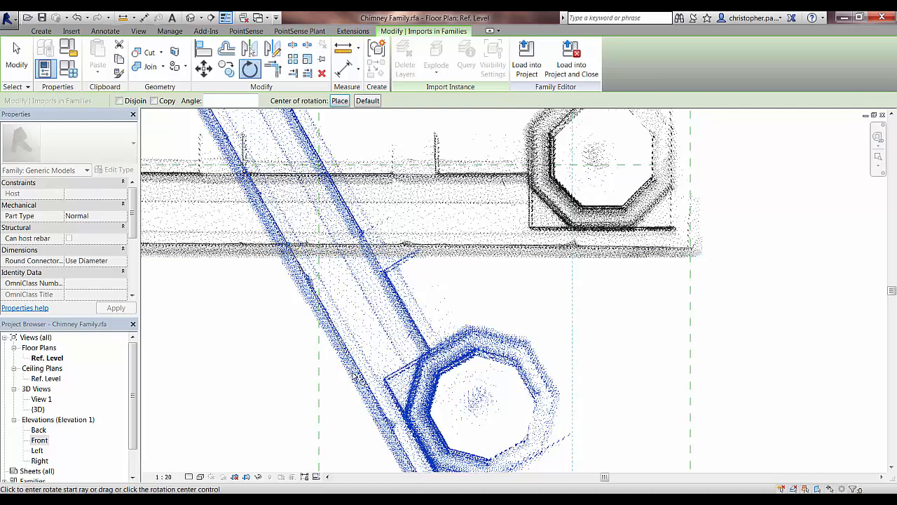
left_click(281, 232)
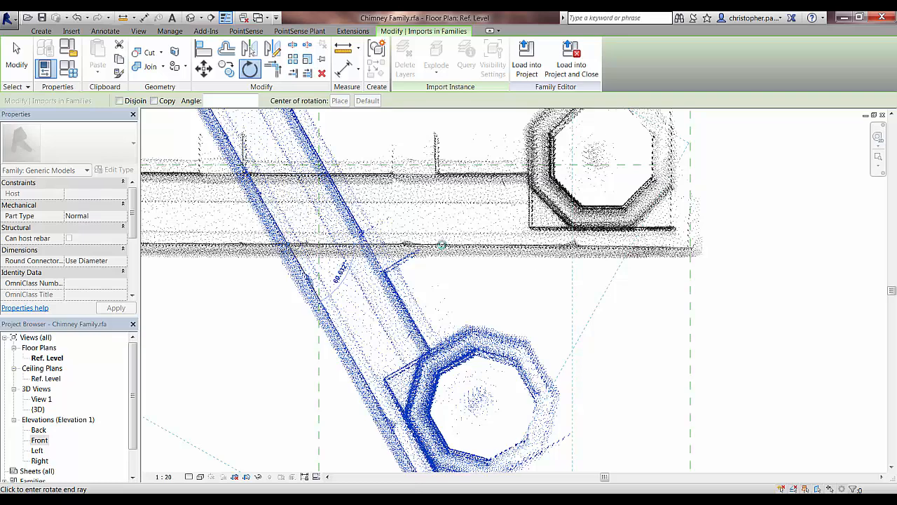
left_click(441, 245)
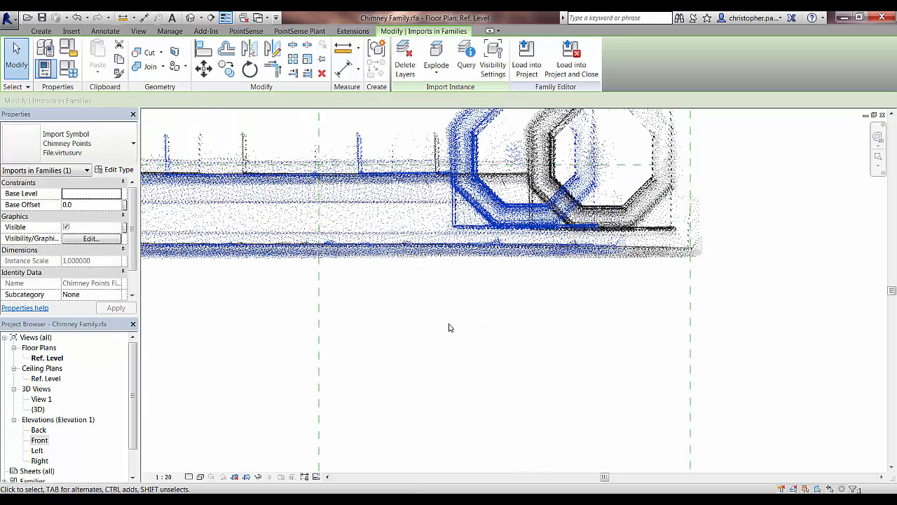
left_click(443, 334)
scroll(645, 343, "down", 2)
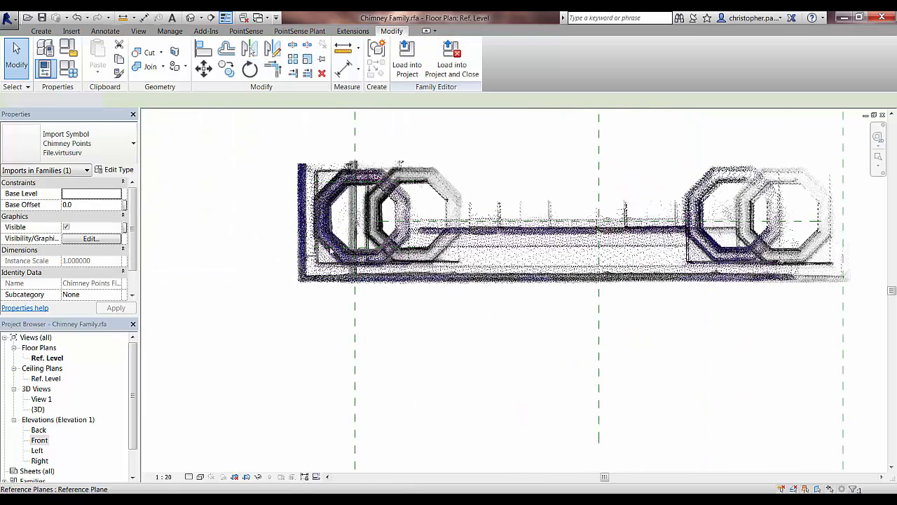
Move the rotated point cloud in plan so its left turret's upper-left base corner meets the same corner on the ortho image
left_click(331, 250)
left_click(300, 267)
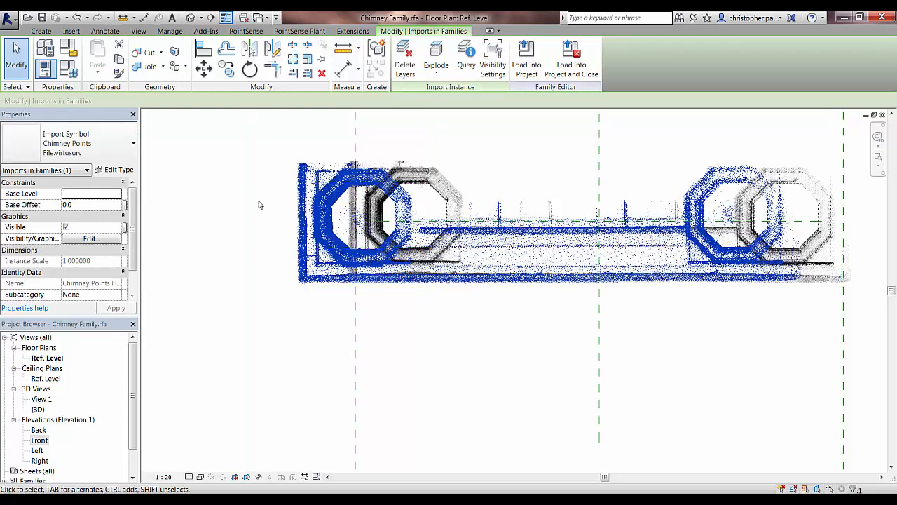
left_click(203, 68)
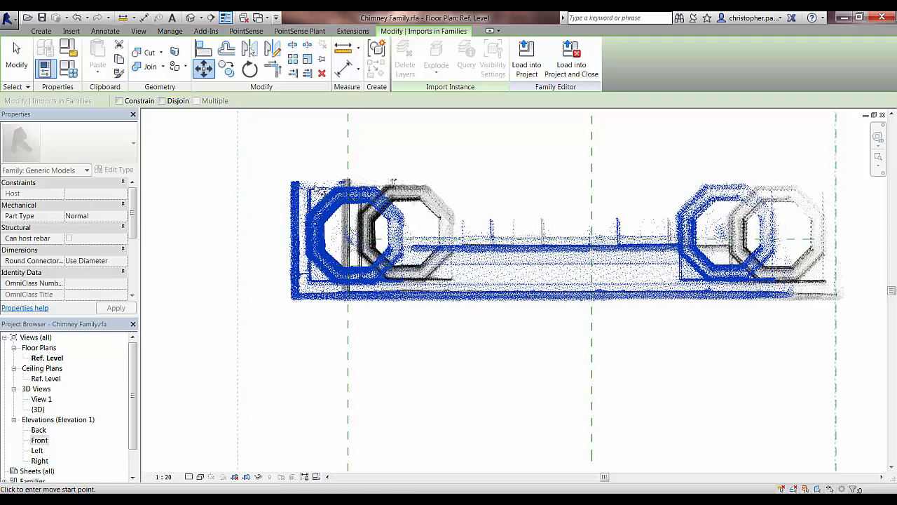
scroll(319, 191, "up", 5)
left_click(302, 198)
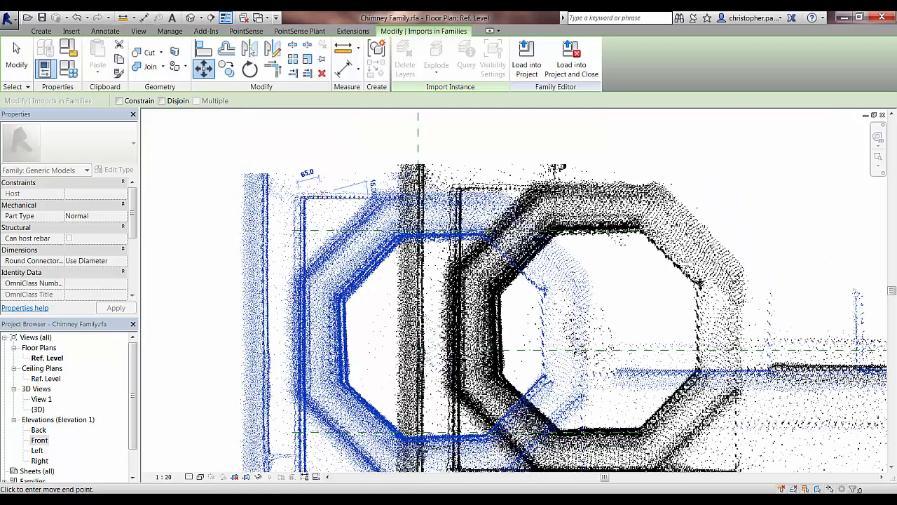
left_click(453, 187)
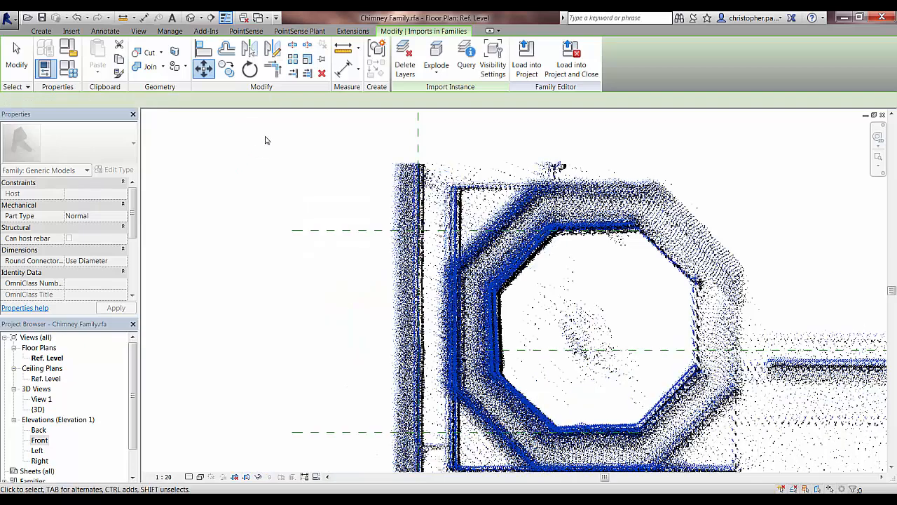
scroll(478, 203, "up", 4)
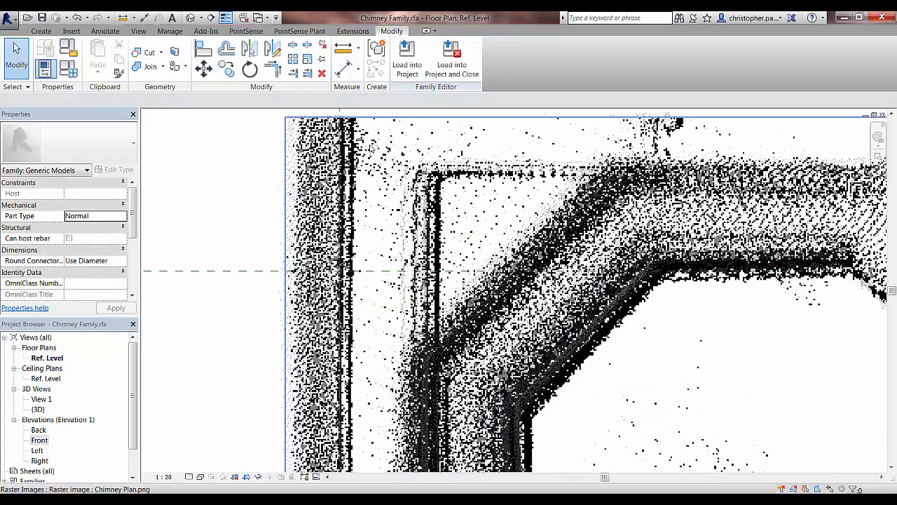
scroll(367, 139, "down", 2)
left_click(368, 140)
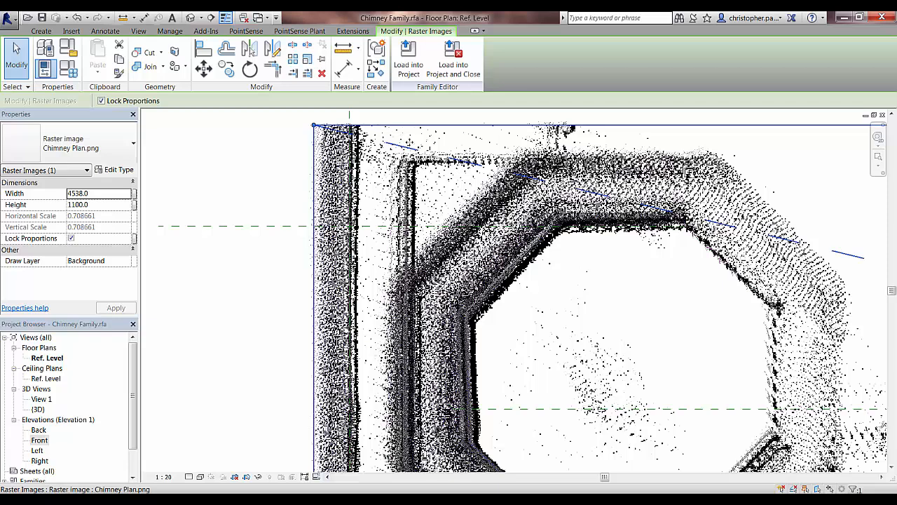
In the Front elevation, move the point cloud straight up 2600 mm so its base sits on the Ref. Level line
key("w")
key("t")
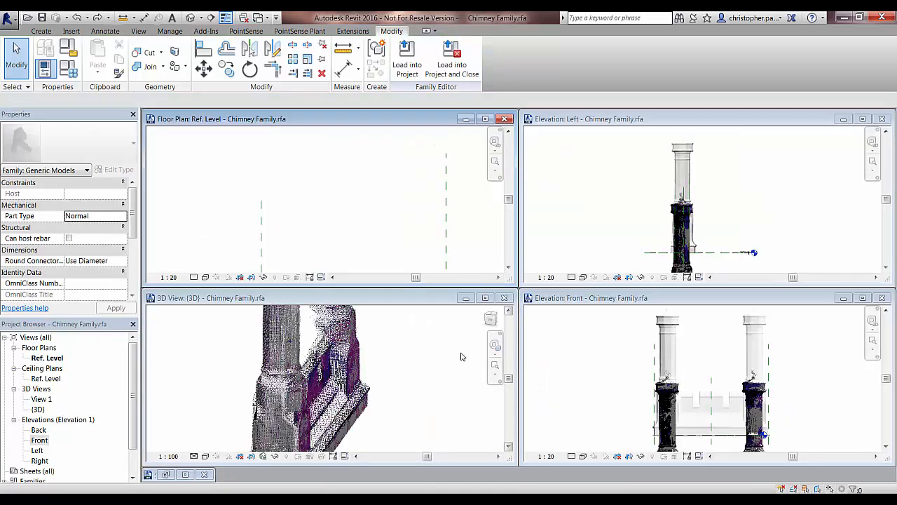
left_click(590, 376)
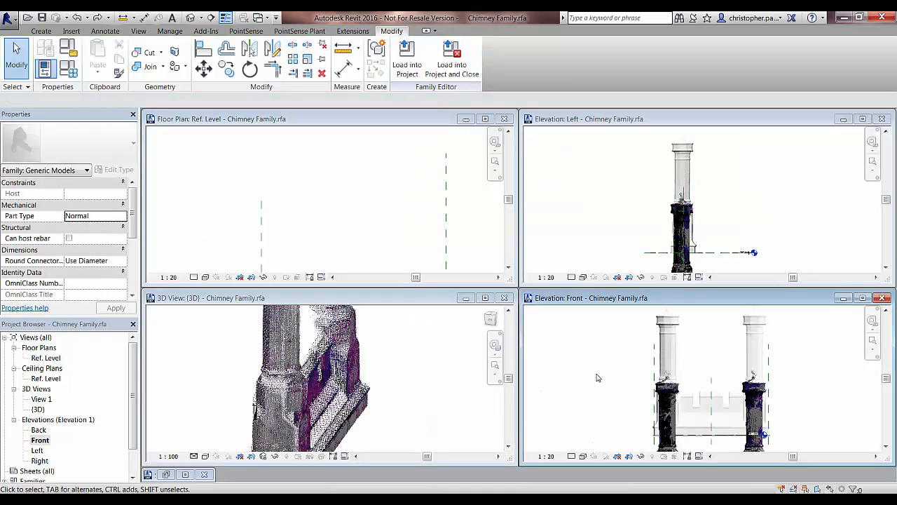
left_click(863, 298)
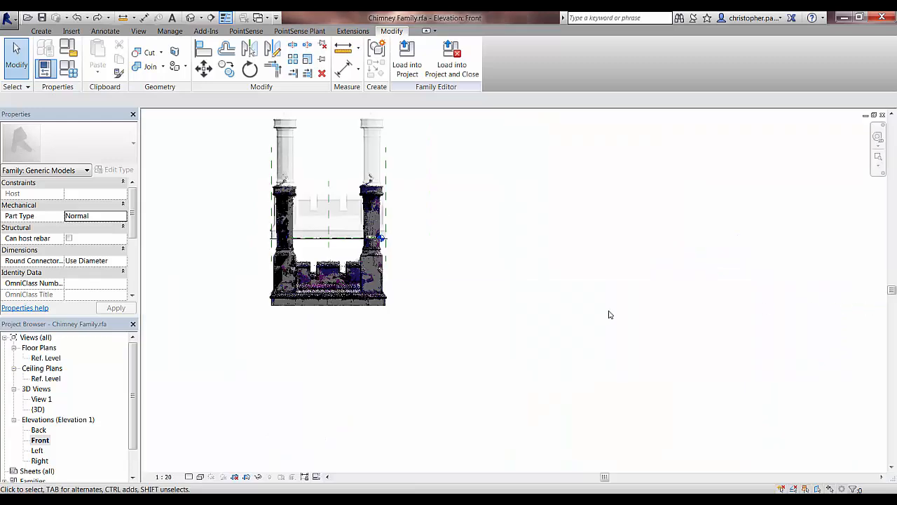
left_click(355, 312)
left_click(203, 68)
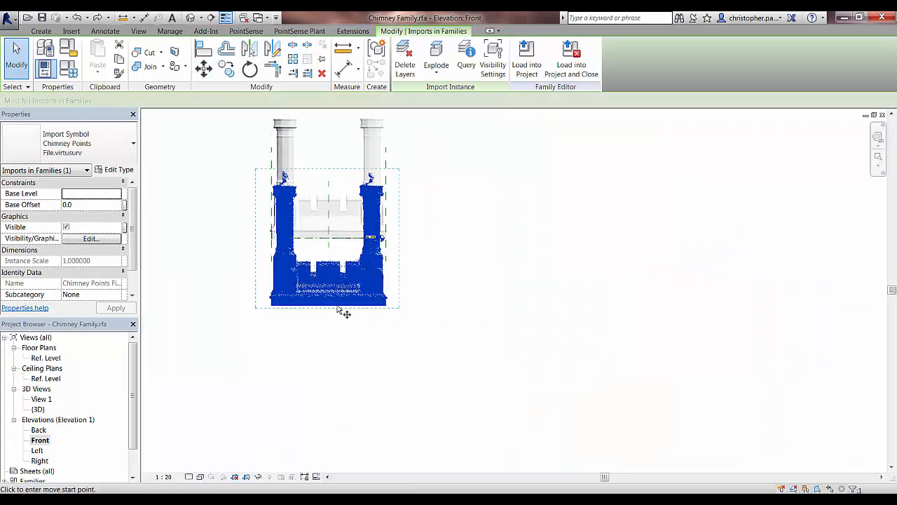
left_click(333, 309)
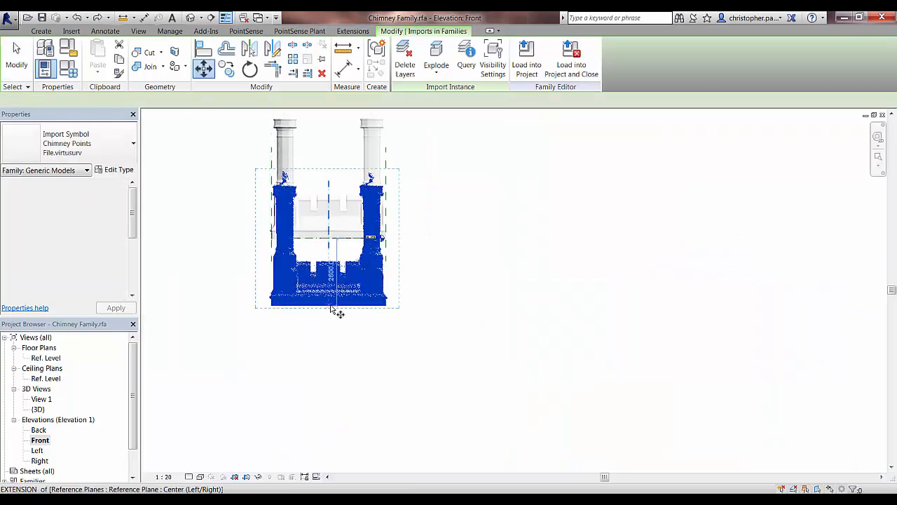
left_click(327, 240)
left_click(503, 264)
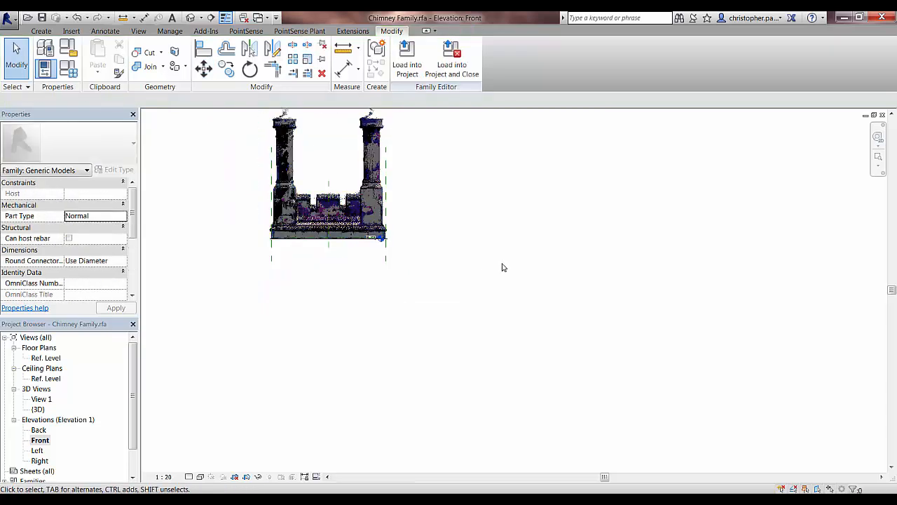
Tile the family's views and examine the point cloud's alignment in the 3D view, Left elevation and Ref. Level floor plan
key("w")
key("t")
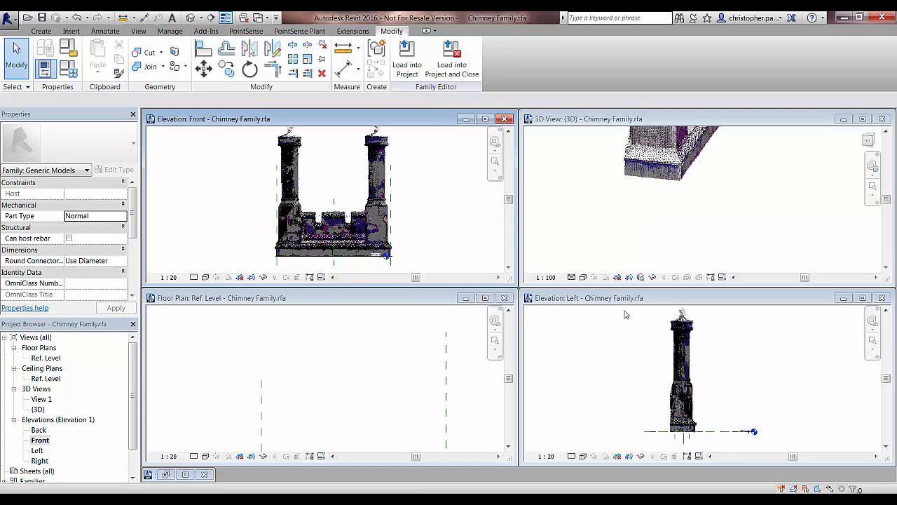
middle_click_drag(622, 215, 743, 242, "shift")
left_click(744, 358)
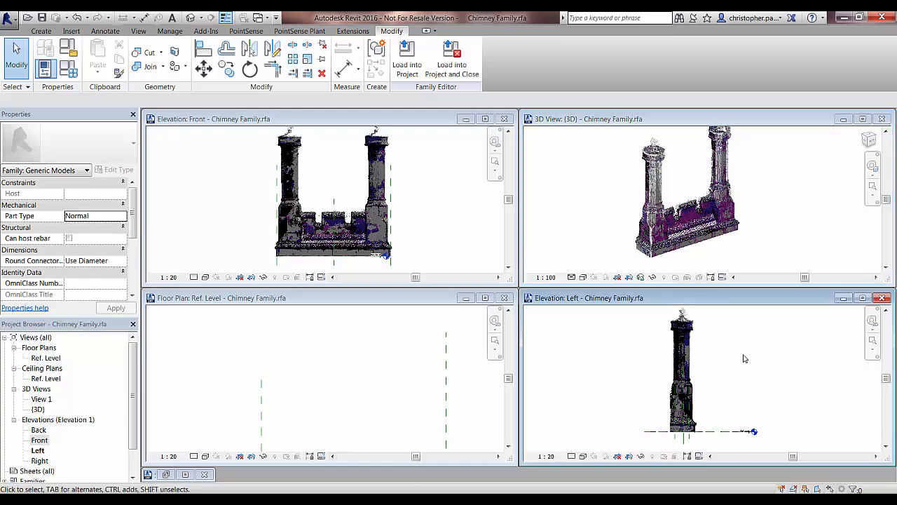
scroll(748, 368, "up", 5)
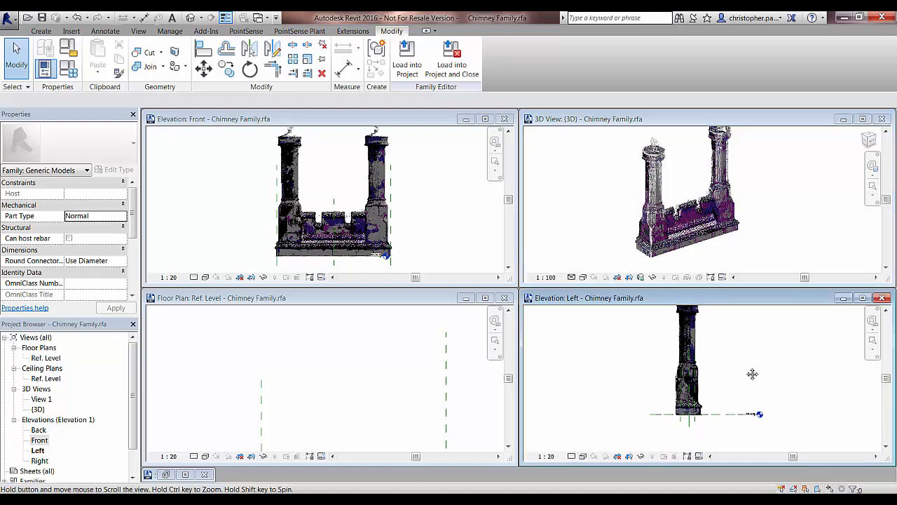
left_click(403, 378)
scroll(403, 386, "down", 1)
middle_click_drag(407, 390, 326, 299)
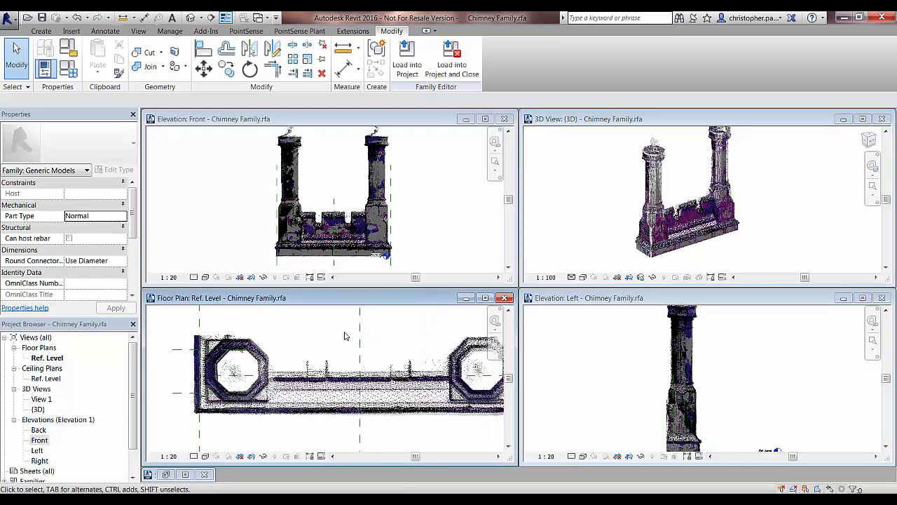
scroll(344, 336, "down", 2)
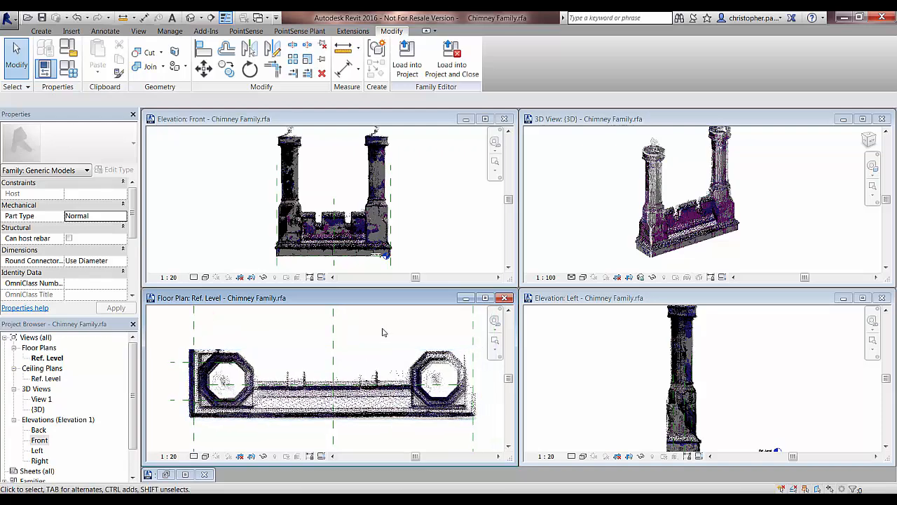
Select everything in the Ref. Level floor plan and filter the selection to the Imports in Families category only
left_click(439, 366)
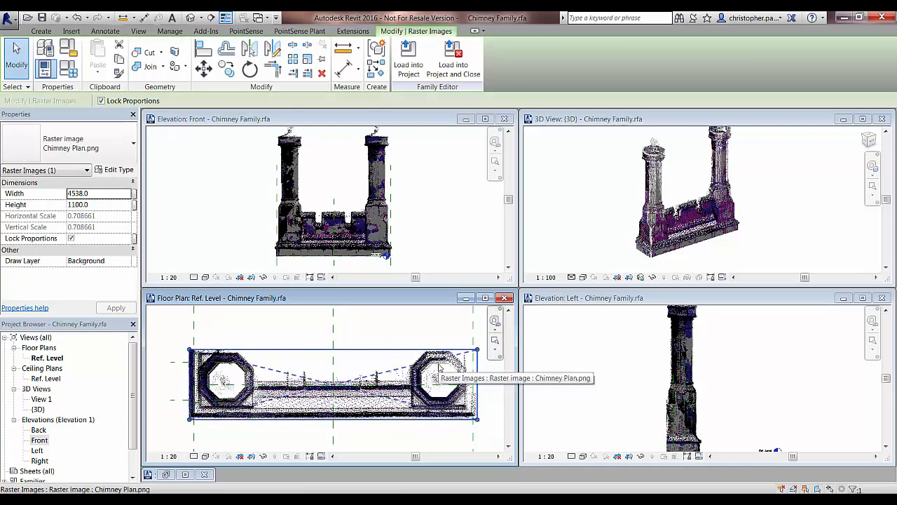
key("Escape")
left_click_drag(157, 324, 475, 443)
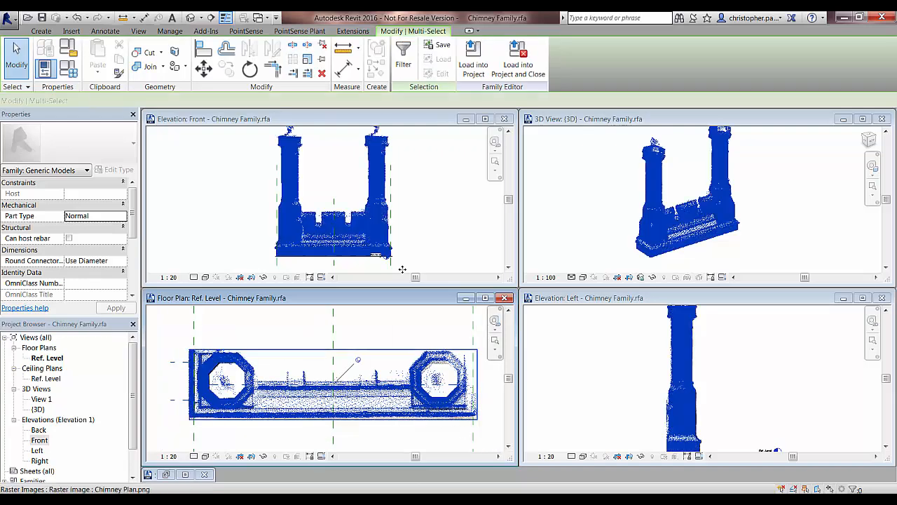
left_click(405, 66)
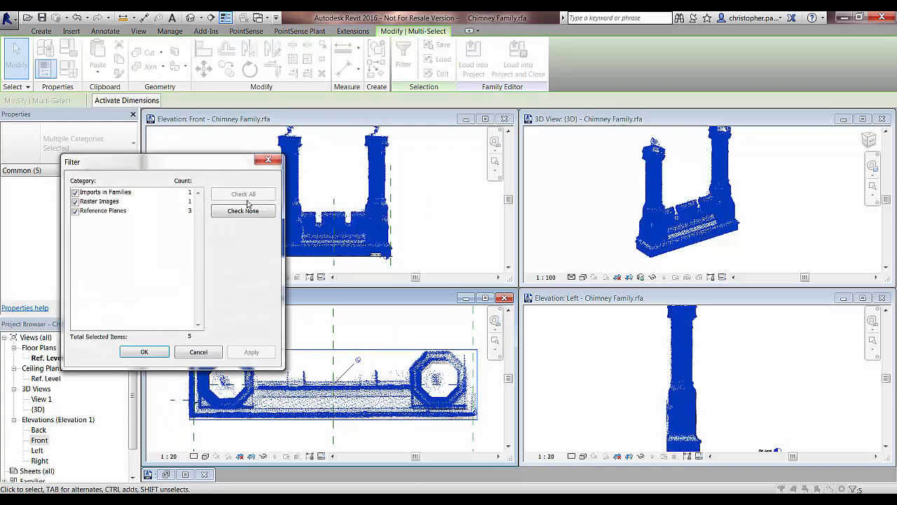
left_click(243, 210)
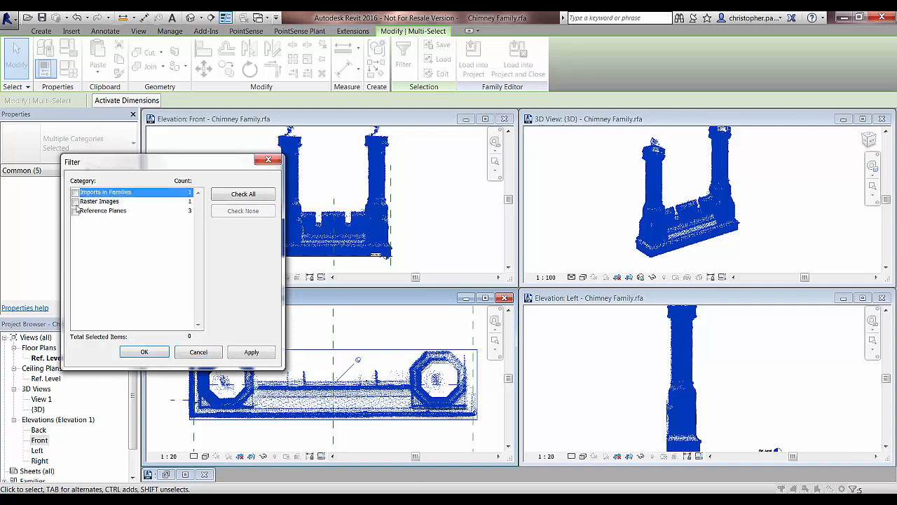
left_click(75, 192)
left_click(144, 352)
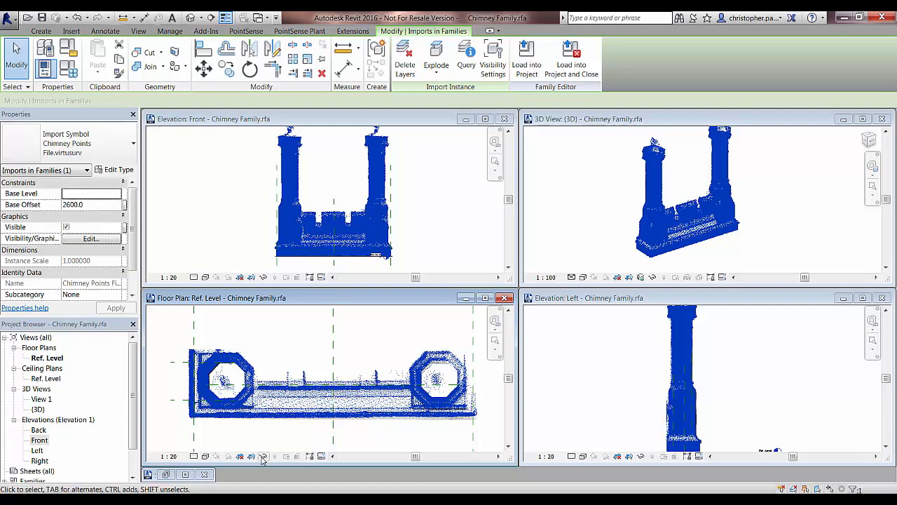
Temporarily hide the selected point cloud in the Ref. Level floor plan using Hide Element
left_click(263, 456)
left_click(298, 426)
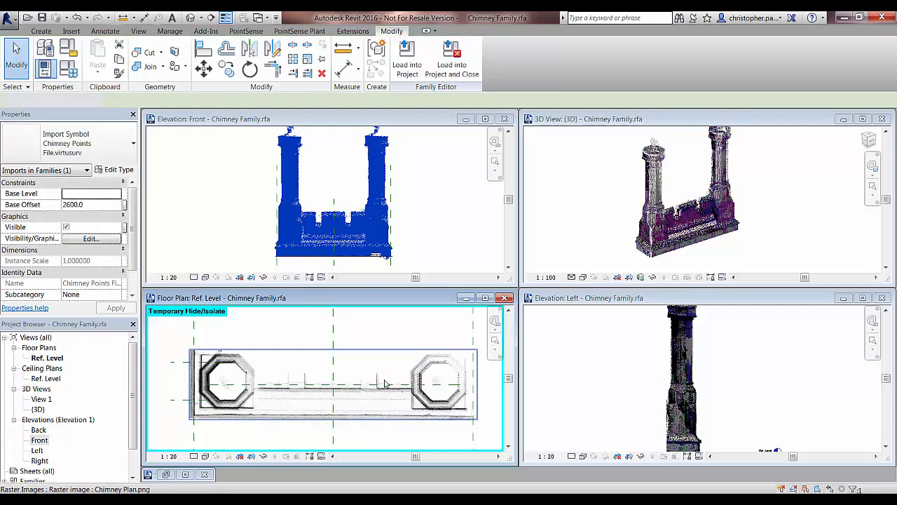
key("Escape")
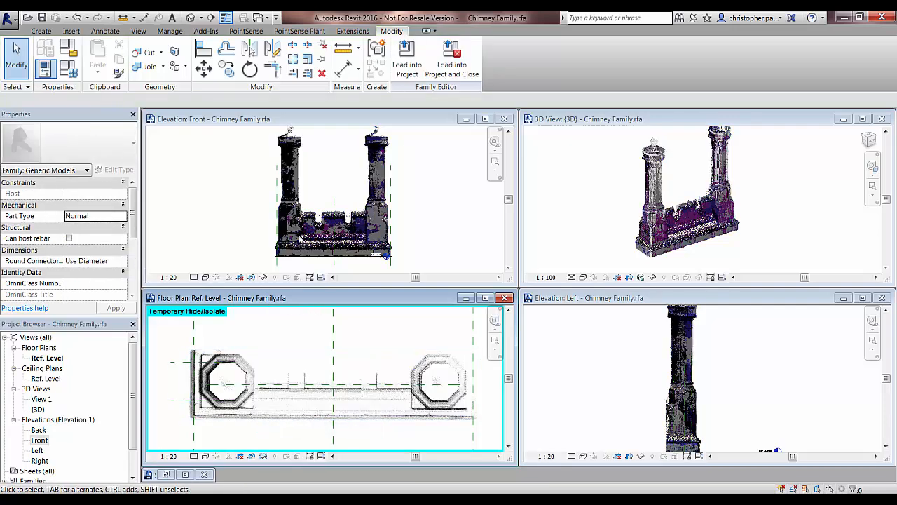
left_click(300, 238)
left_click(282, 160)
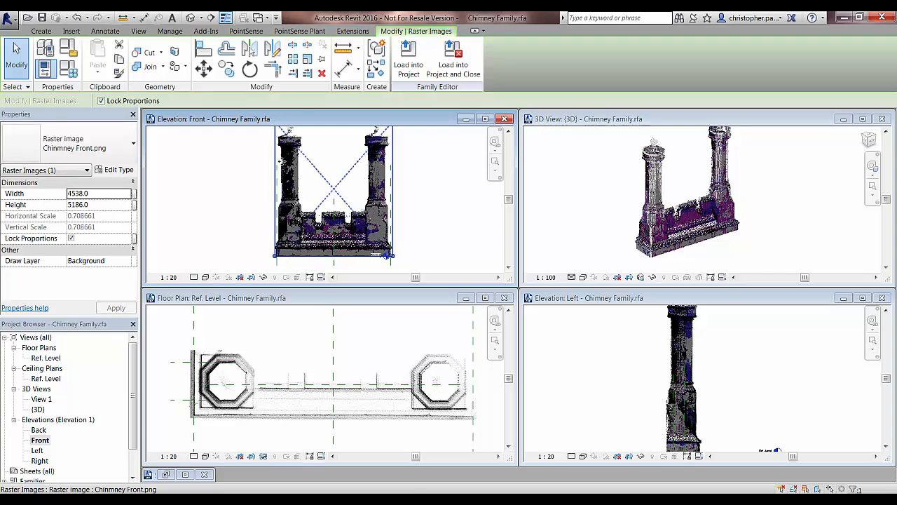
key("Escape")
In the Front elevation, filter a selection of everything to Imports in Families and temporarily hide that point cloud element
scroll(276, 167, "down", 1)
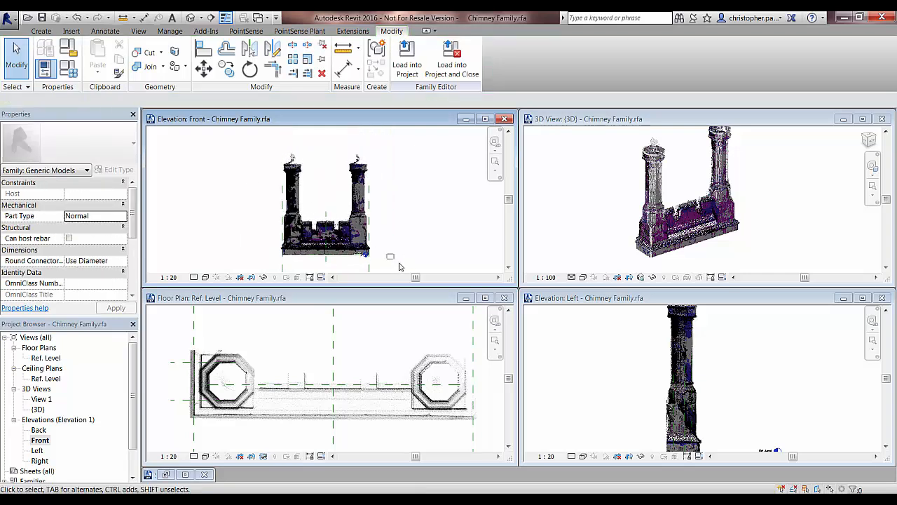
scroll(424, 254, "down", 1)
scroll(424, 254, "up", 1)
left_click_drag(260, 135, 403, 252)
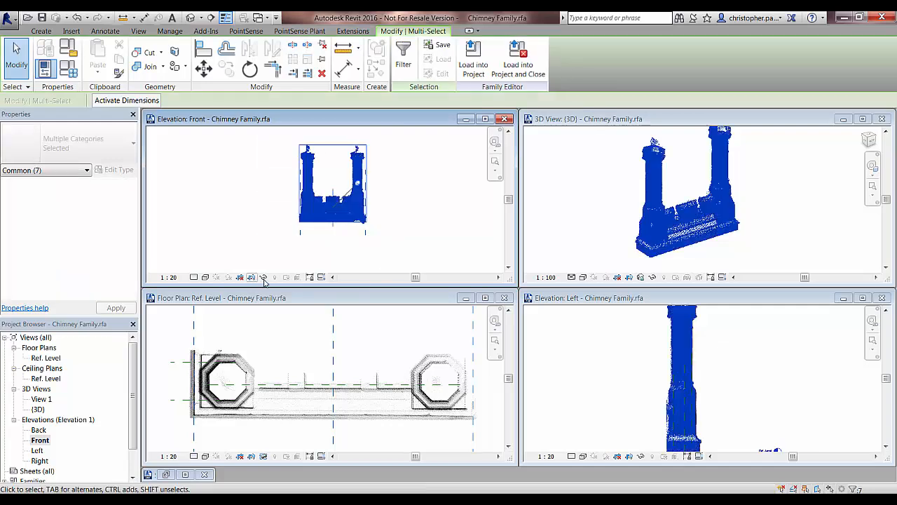
left_click(263, 277)
left_click(295, 237)
left_click(403, 57)
left_click(231, 211)
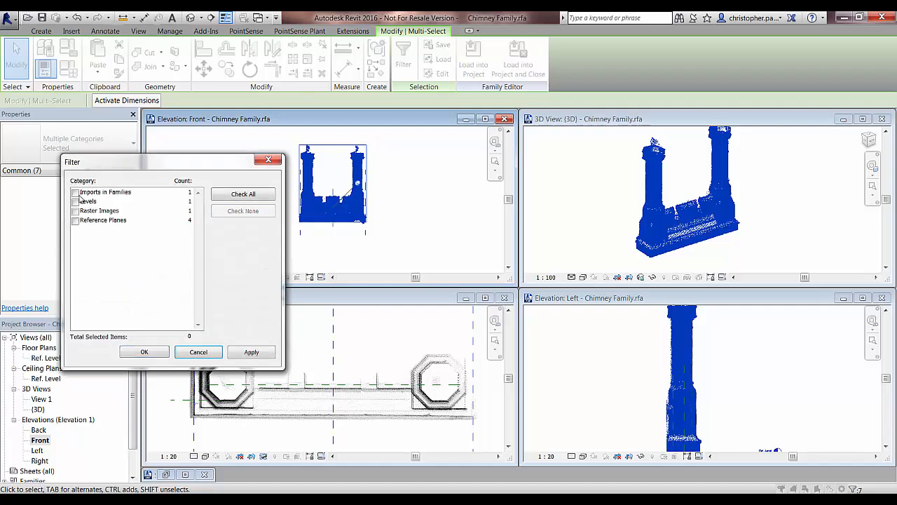
left_click(82, 195)
left_click(75, 192)
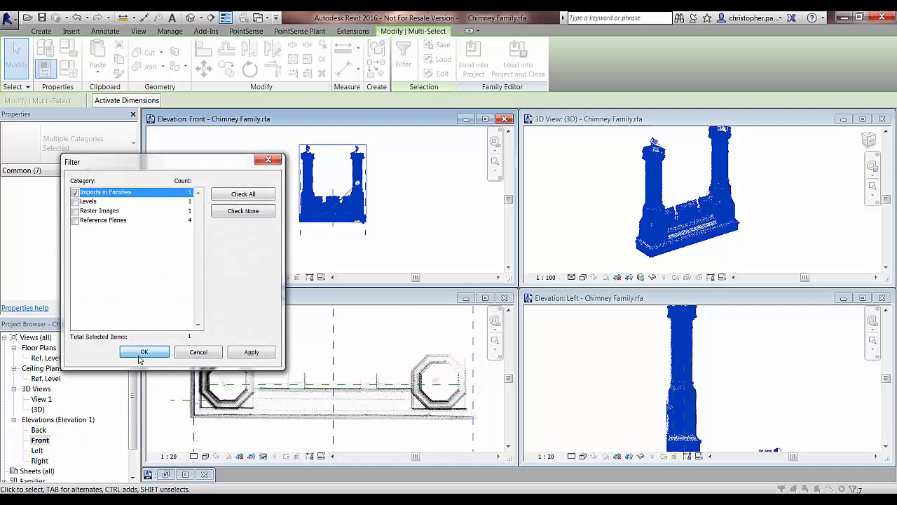
left_click(144, 352)
left_click(264, 277)
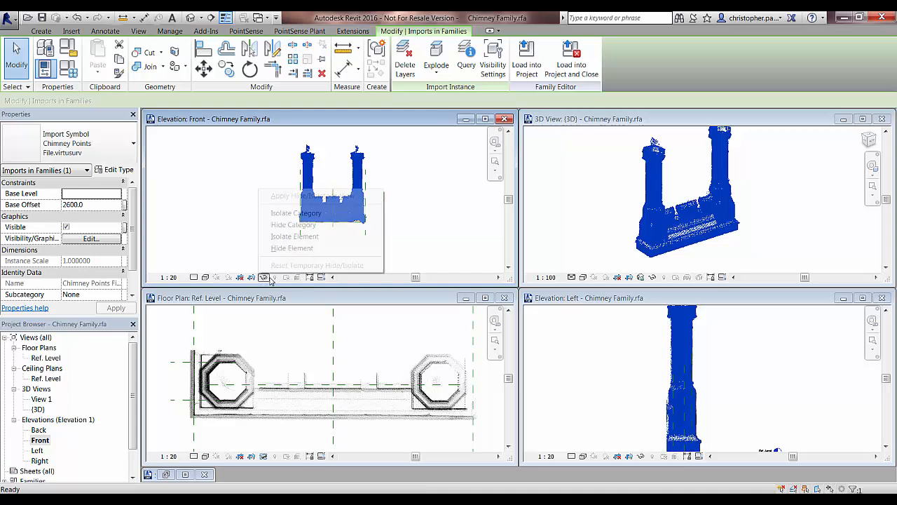
left_click(301, 243)
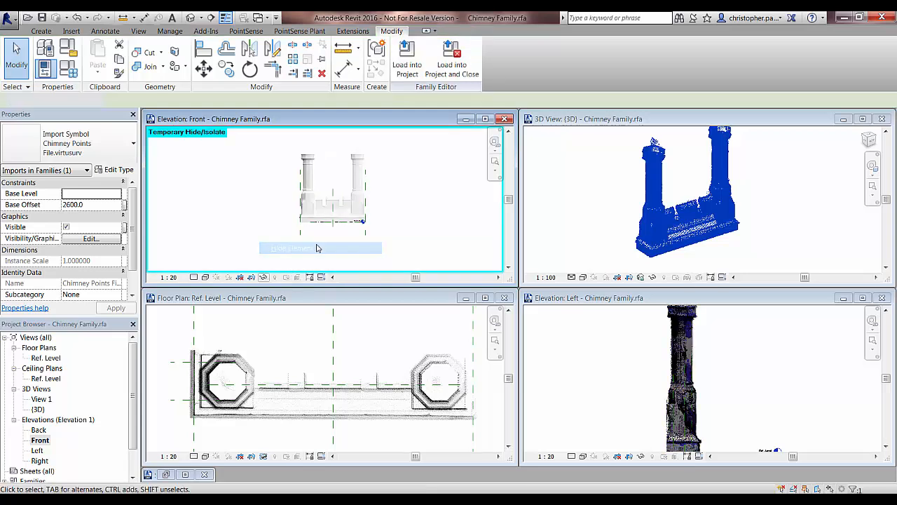
In the Left elevation, filter a selection of the whole turret to Imports in Families and temporarily hide that point cloud element
left_click(656, 388)
scroll(638, 379, "down", 3)
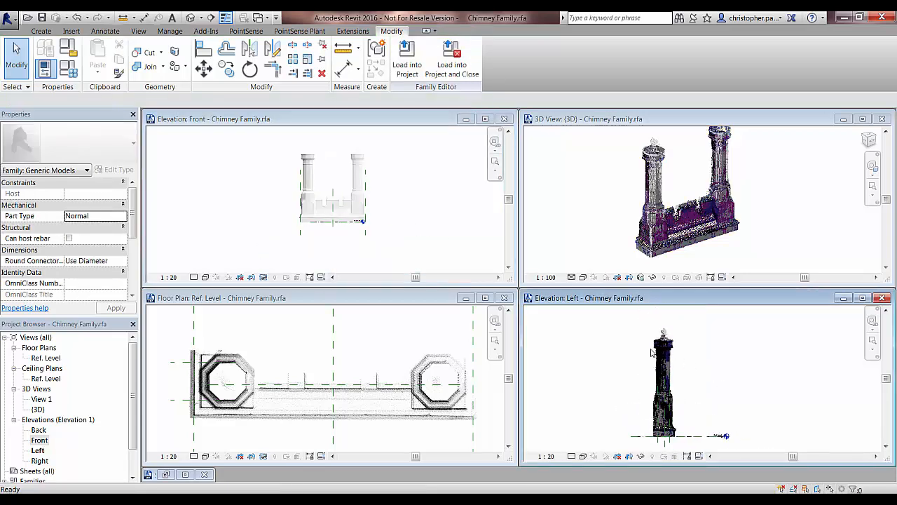
middle_click_drag(633, 322, 637, 325)
left_click_drag(656, 351, 656, 353)
scroll(633, 353, "down", 1)
middle_click_drag(633, 353, 637, 343)
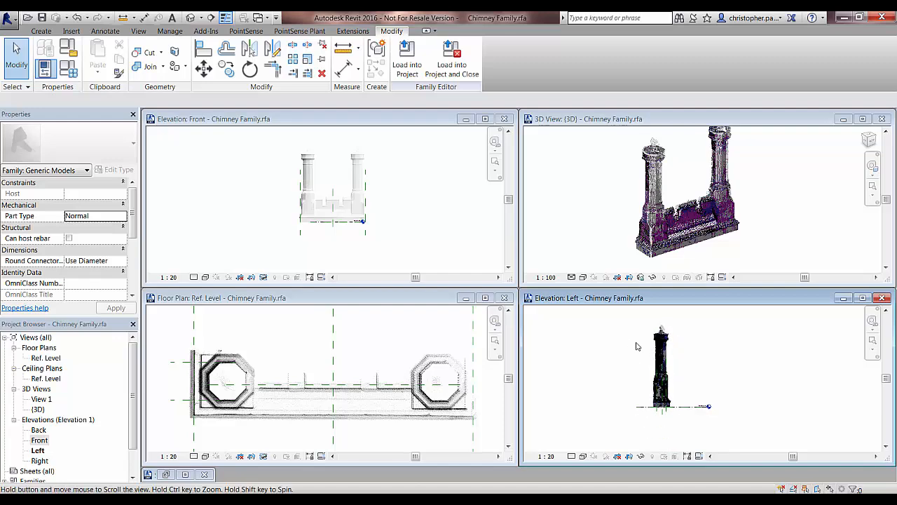
left_click_drag(633, 319, 684, 426)
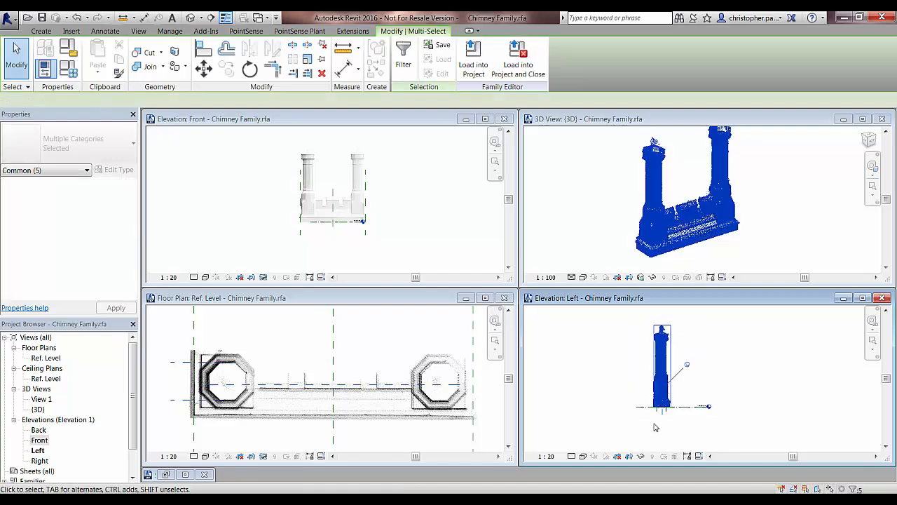
left_click(403, 60)
left_click(243, 210)
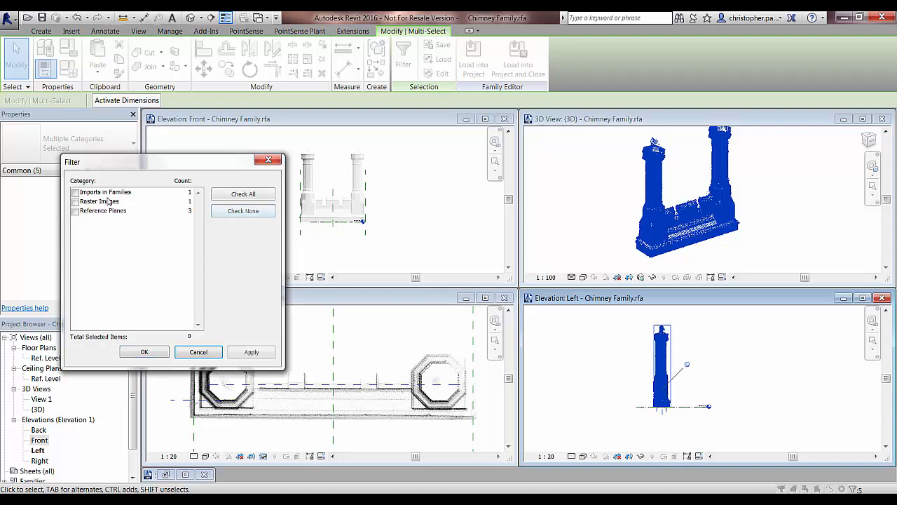
left_click(81, 194)
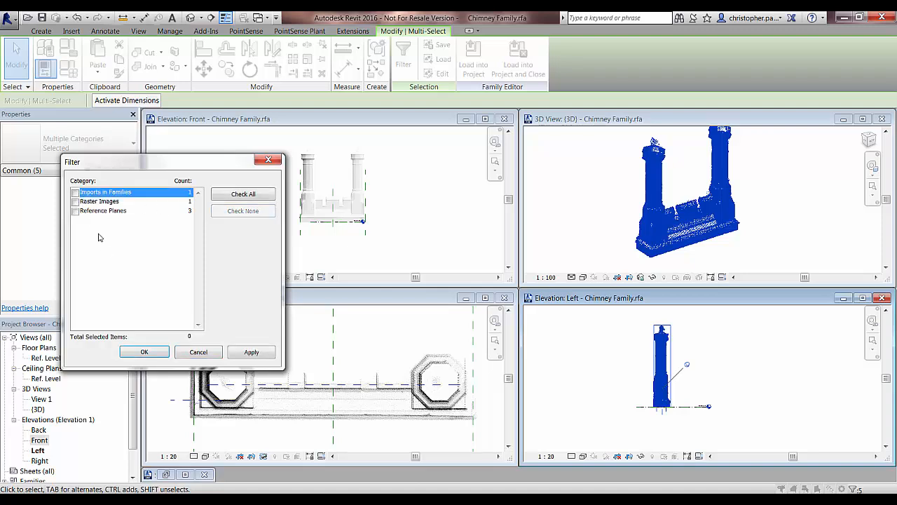
left_click(130, 354)
left_click(640, 457)
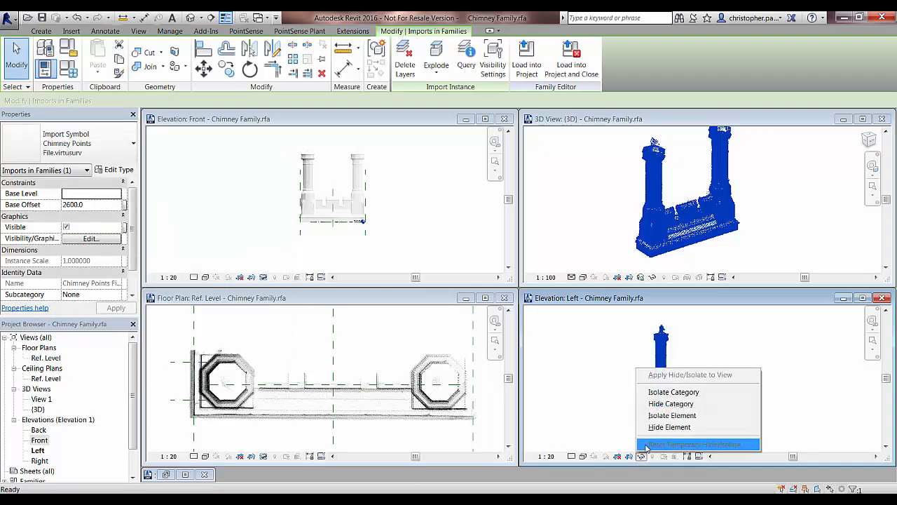
left_click(686, 427)
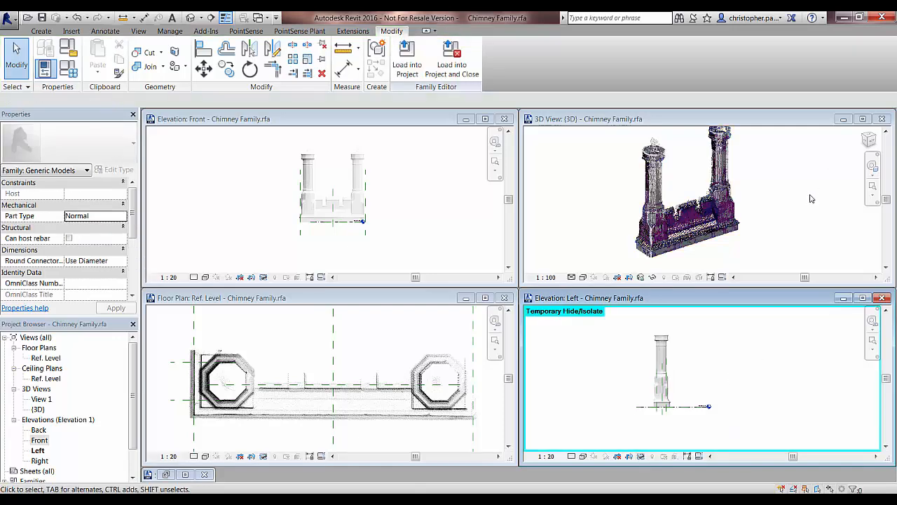
Make the Ref. Level floor plan the active view and re-tile all four views, each fitted to its window
middle_click_drag(810, 199, 743, 232, "shift")
left_click(361, 363)
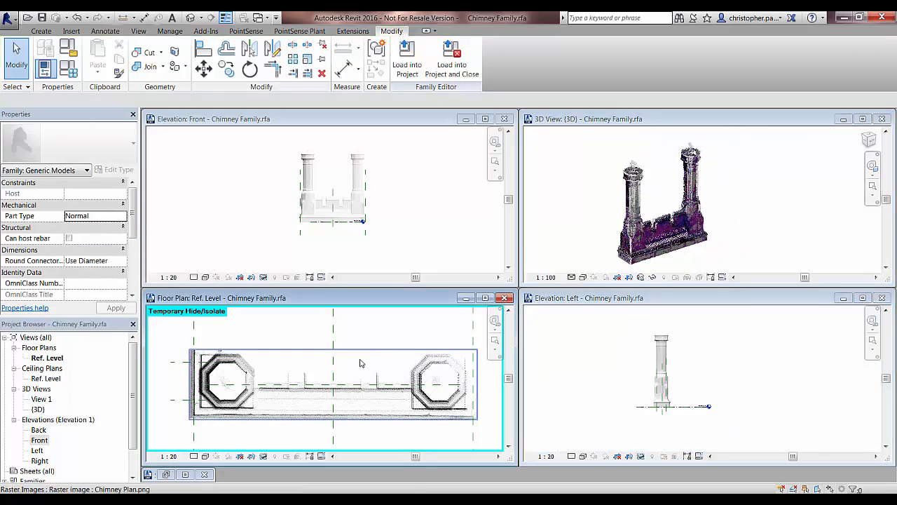
left_click(485, 297)
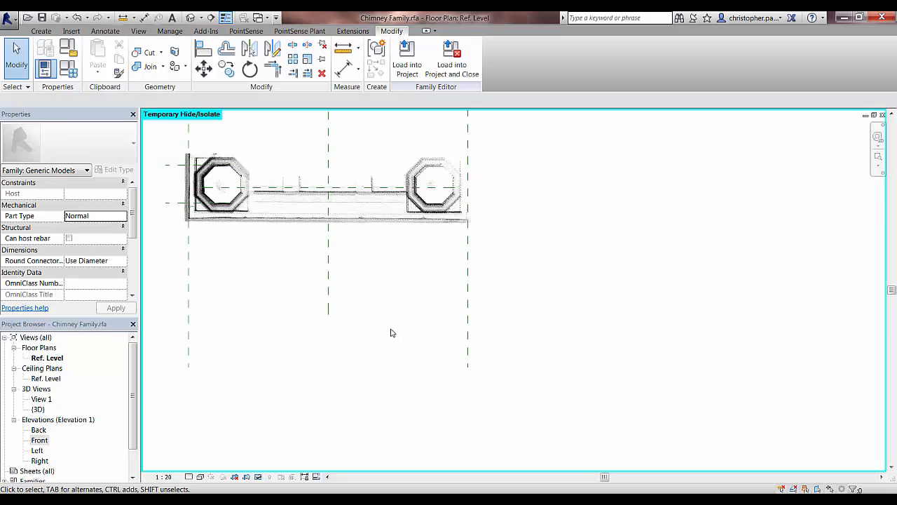
middle_click_drag(416, 313, 534, 397)
scroll(343, 263, "up", 7)
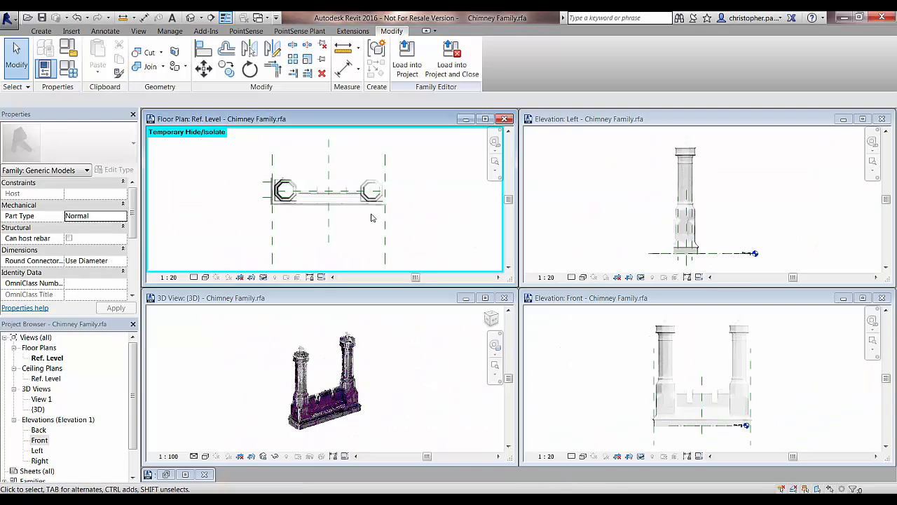
Pin the ortho images in the Ref. Level floor plan, Left elevation and Front elevation
left_click(355, 203)
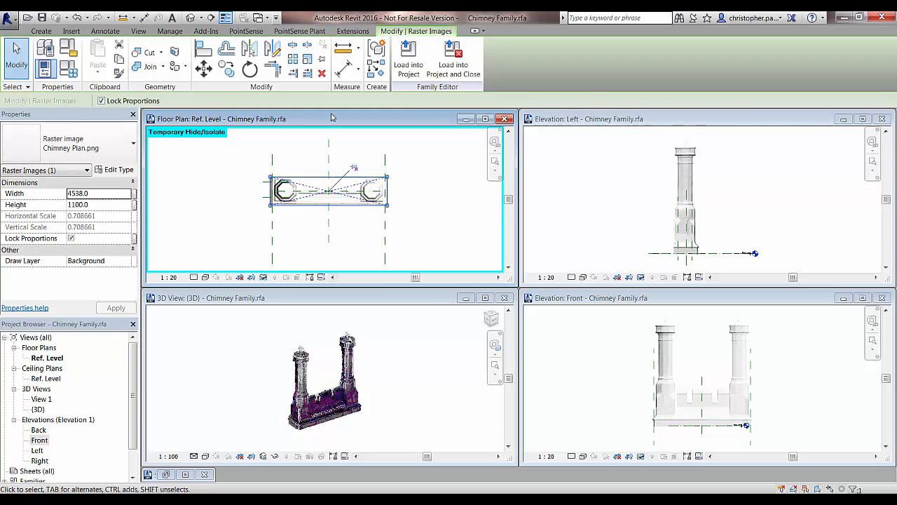
left_click(323, 62)
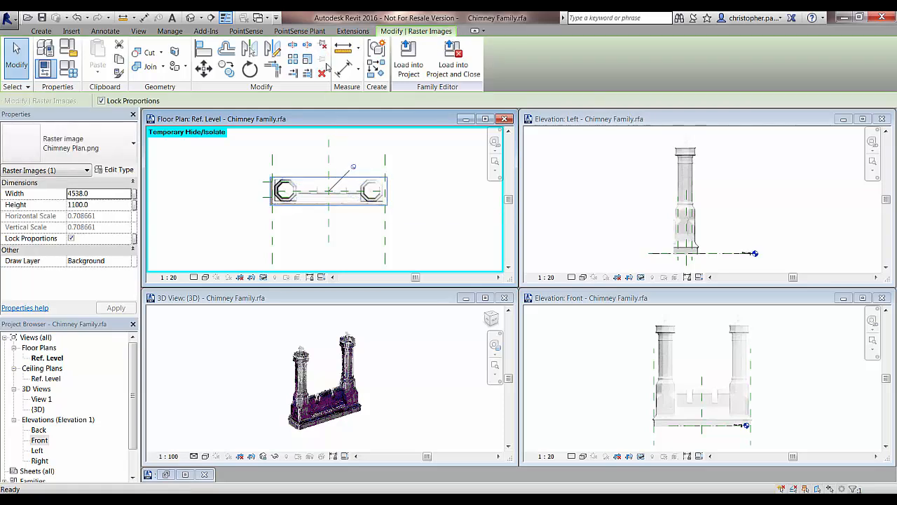
left_click(683, 181)
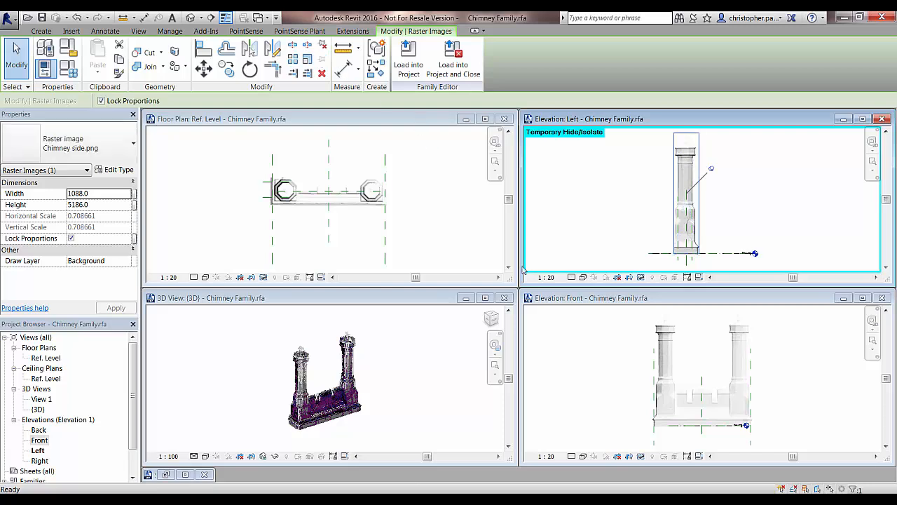
left_click(665, 351)
left_click(661, 345)
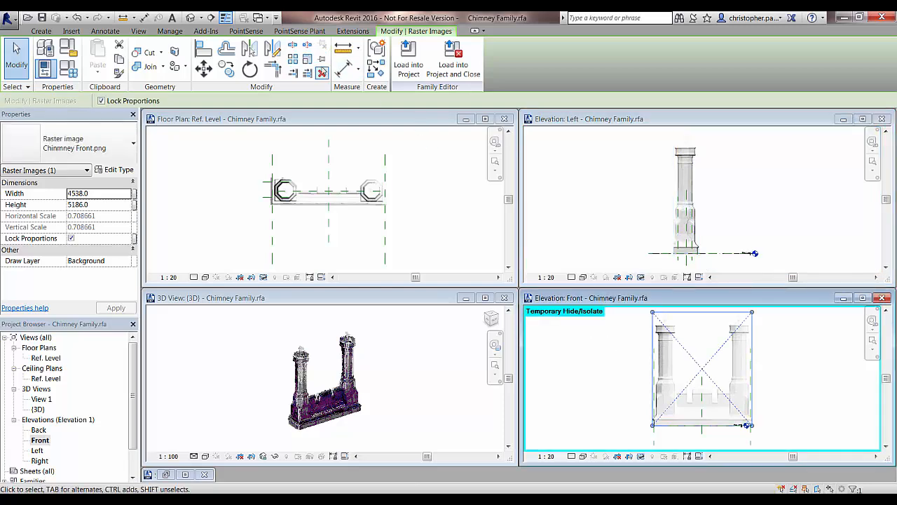
left_click(420, 157)
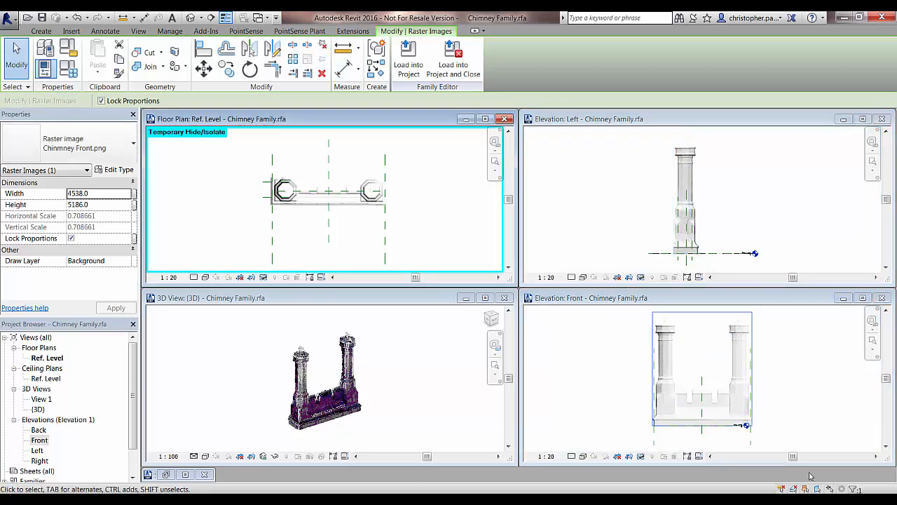
key("Escape")
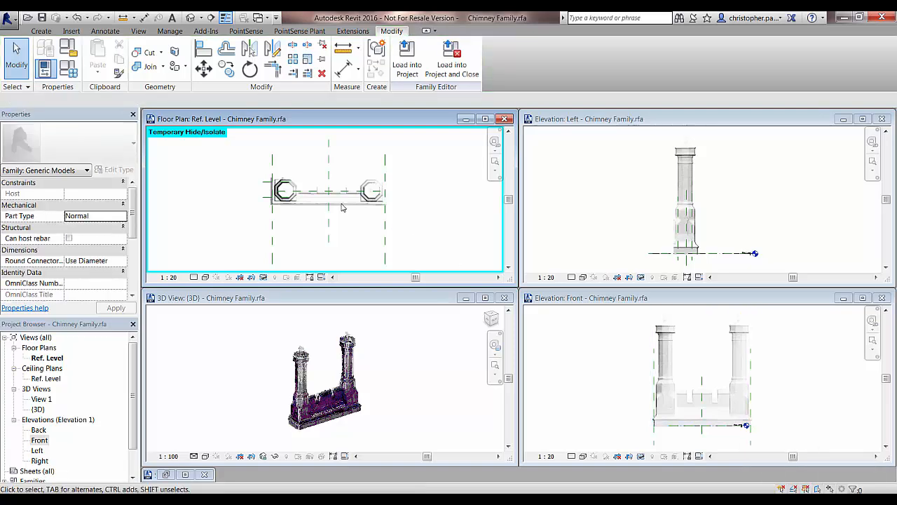
Start an extrusion in the Ref. Level floor plan and trace the upper sides of the left-hand turret's inner octagon with chained lines
scroll(296, 200, "up", 8)
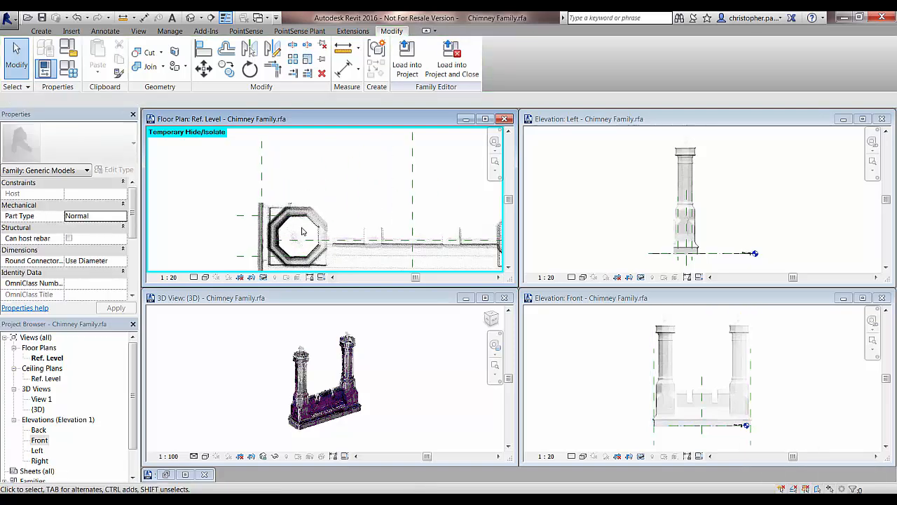
scroll(316, 200, "up", 3)
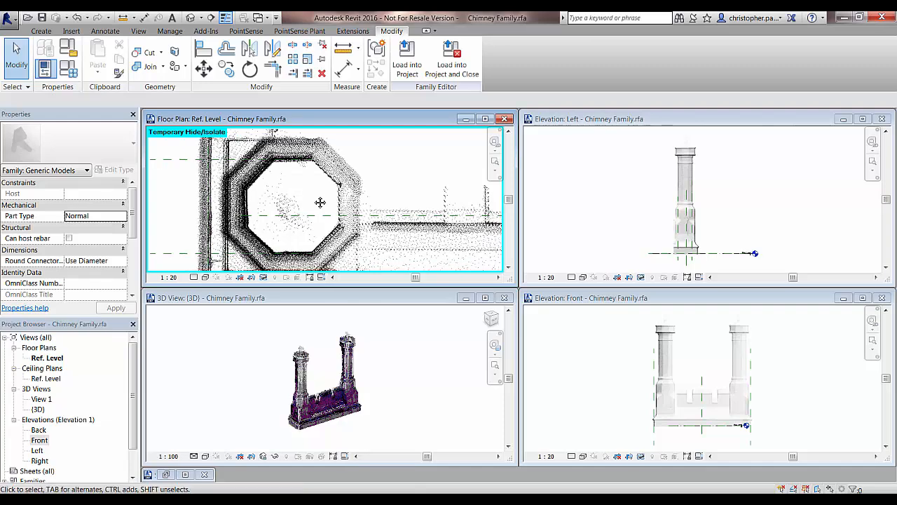
left_click(42, 30)
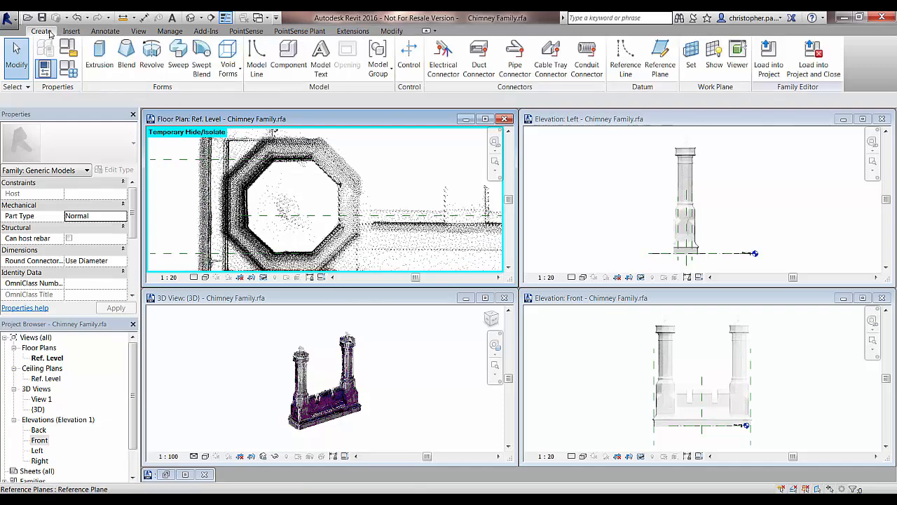
left_click(101, 50)
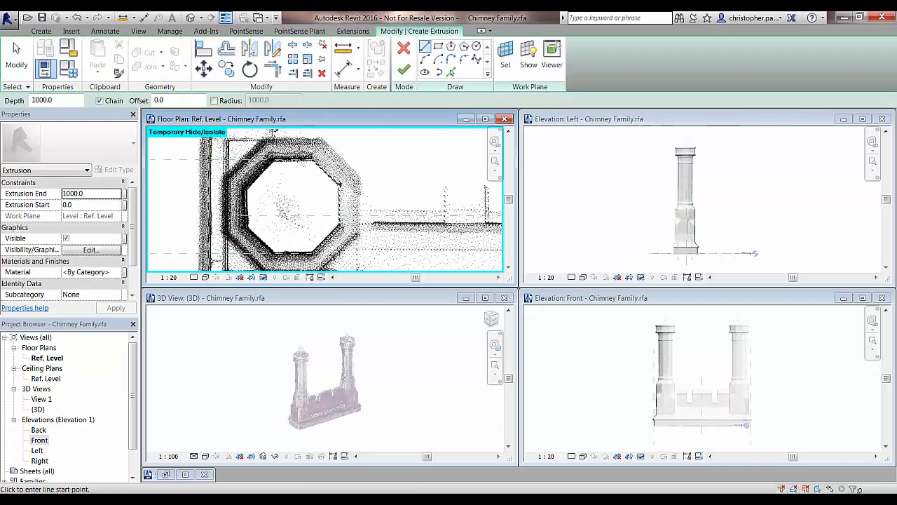
scroll(250, 187, "up", 3)
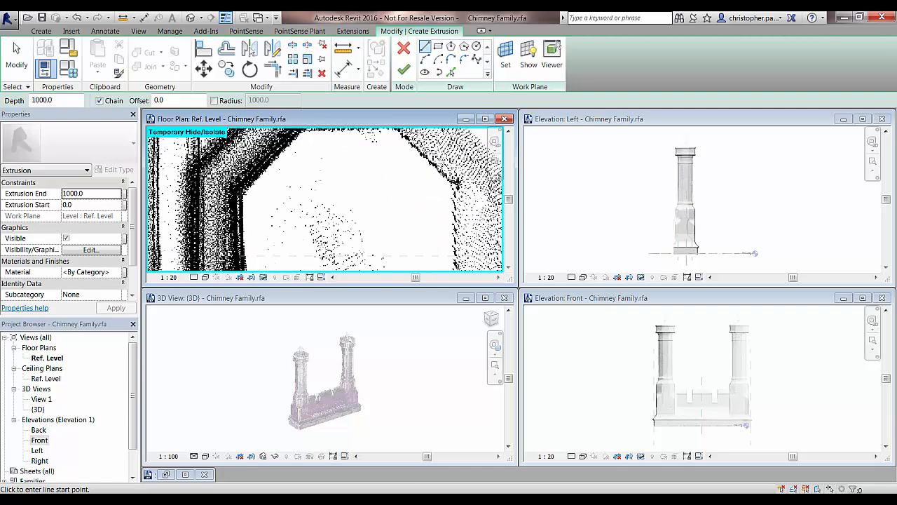
key("Escape")
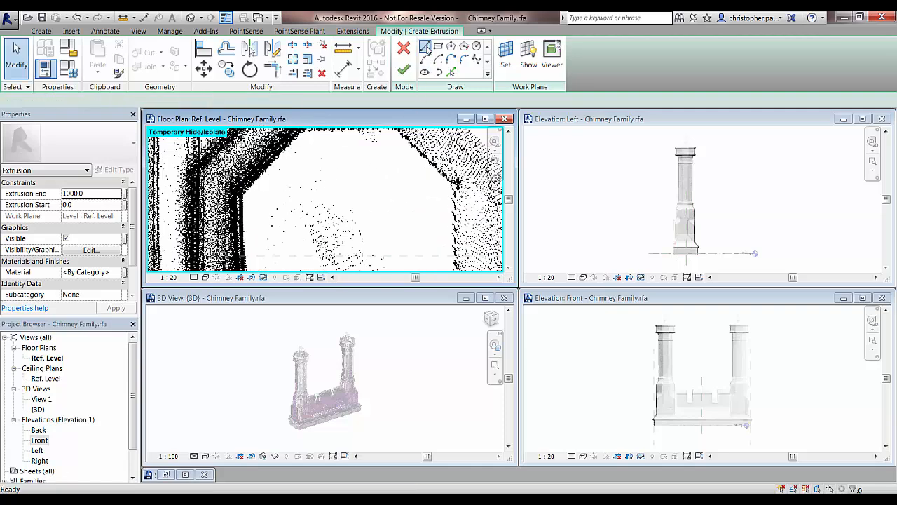
left_click(425, 47)
scroll(227, 220, "down", 3)
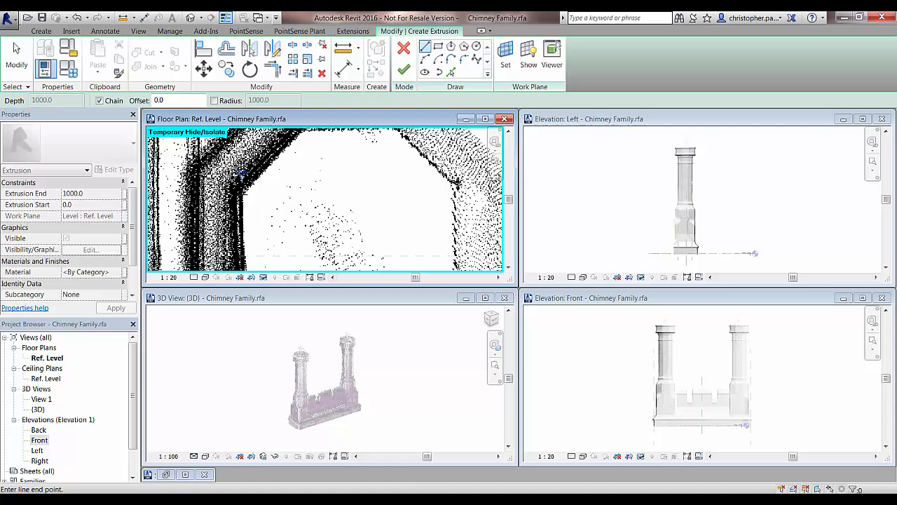
left_click(221, 223)
left_click(284, 160)
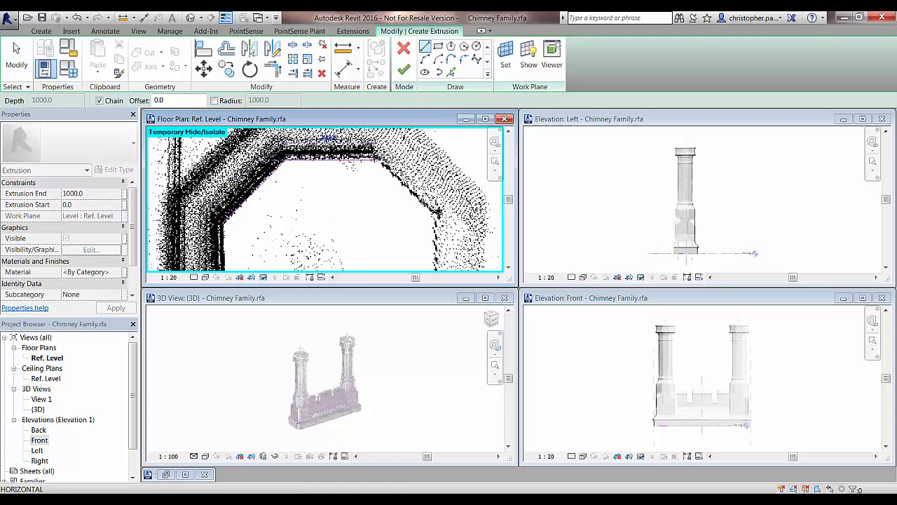
left_click(379, 159)
left_click(436, 214)
Trace the remaining sides of the octagon to close the loop, and finish the extrusion with a depth of 1000
middle_click_drag(436, 255, 406, 140)
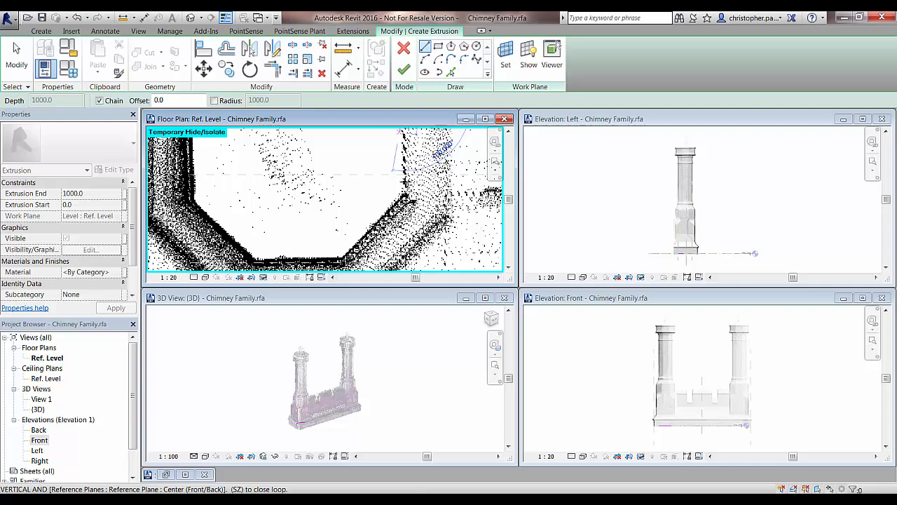
left_click(343, 260)
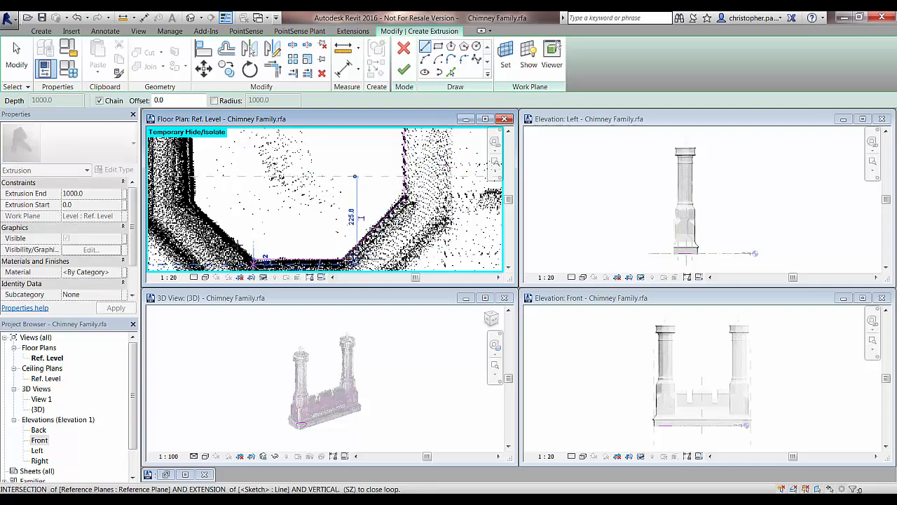
left_click(254, 260)
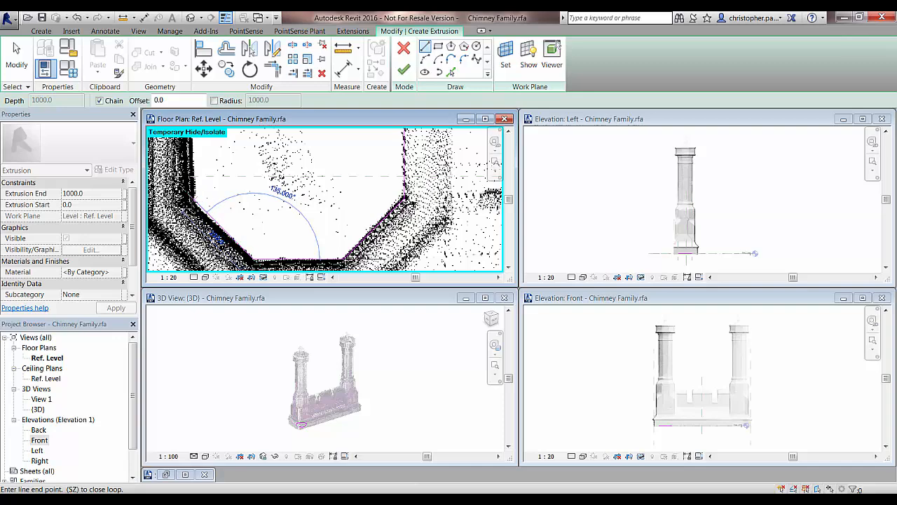
left_click(193, 203)
middle_click_drag(200, 133, 213, 187)
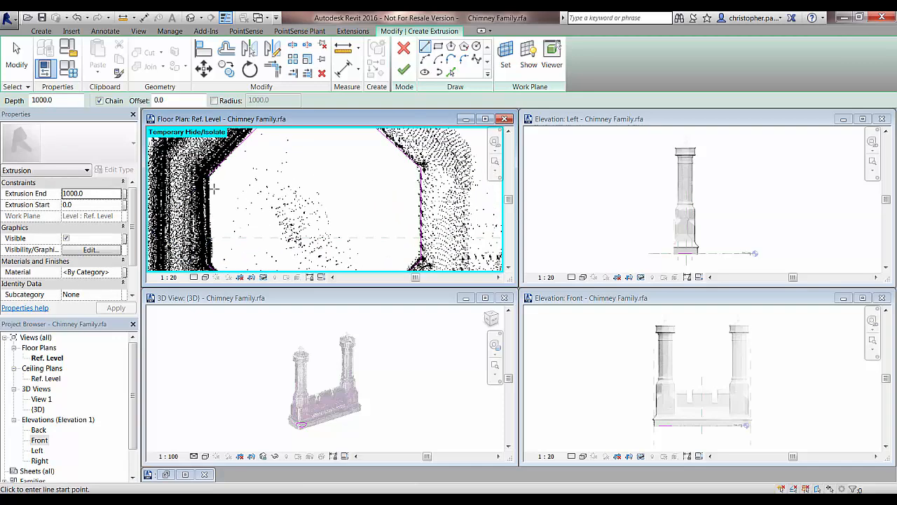
left_click(208, 175)
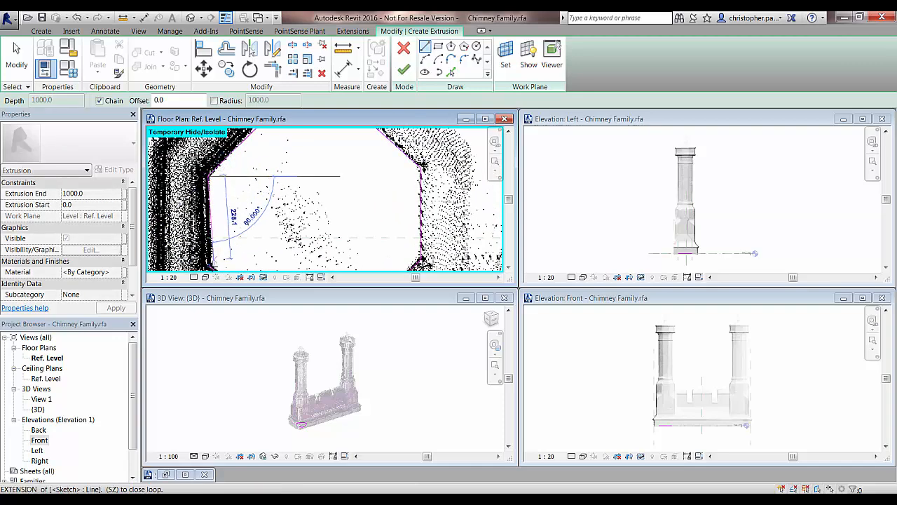
key("Escape")
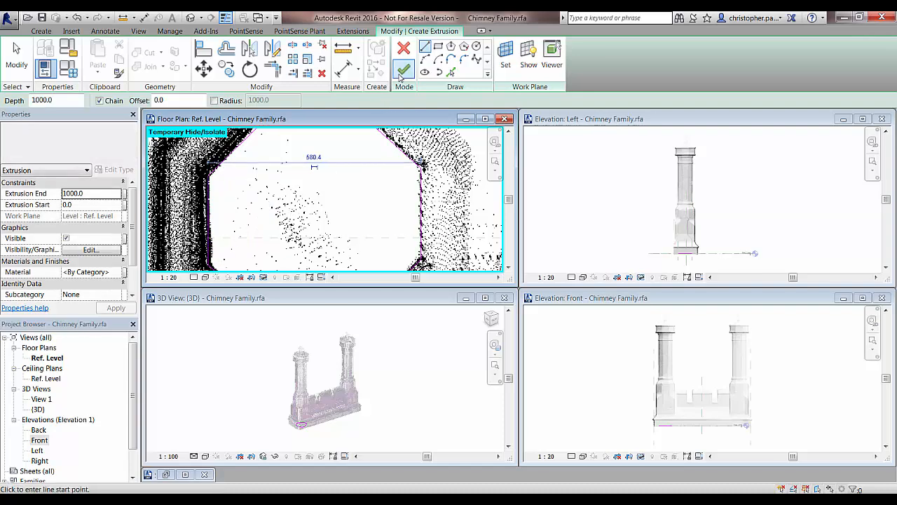
left_click(402, 73)
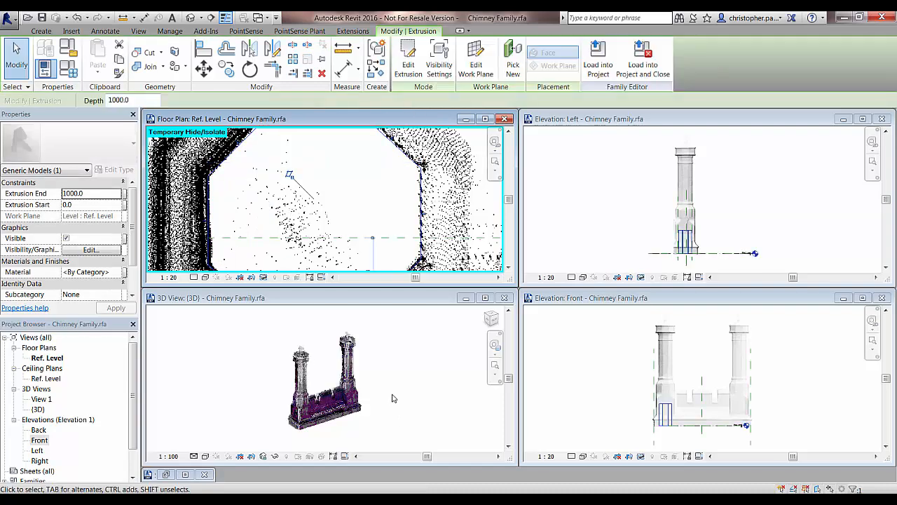
In the Front elevation, stretch the octagonal extrusion's top up to the underside of the turret cap, an extrusion end of about 4190
left_click(617, 372)
left_click(611, 365)
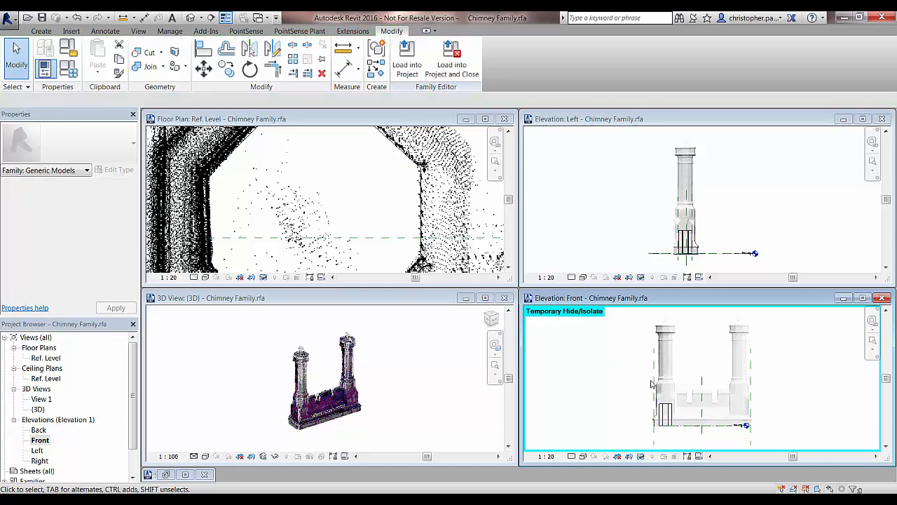
left_click(671, 408)
left_click_drag(668, 407, 679, 377)
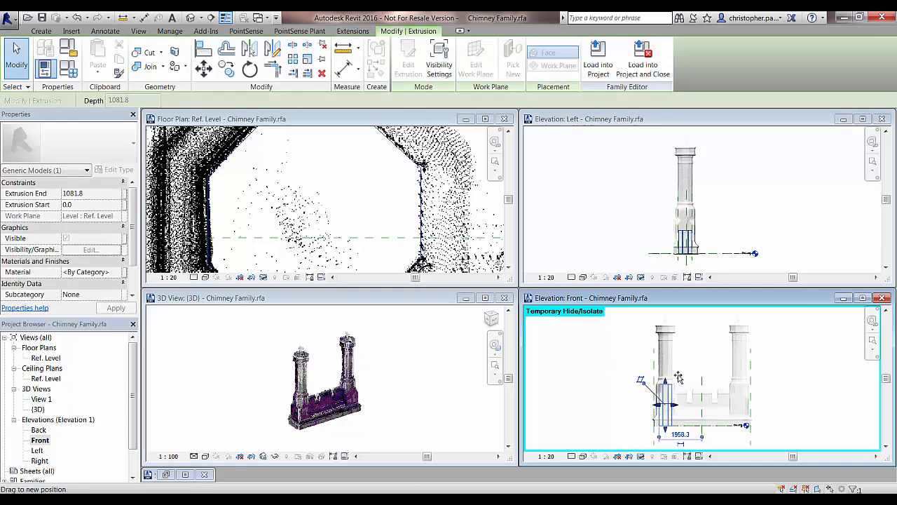
left_click_drag(687, 337, 686, 334)
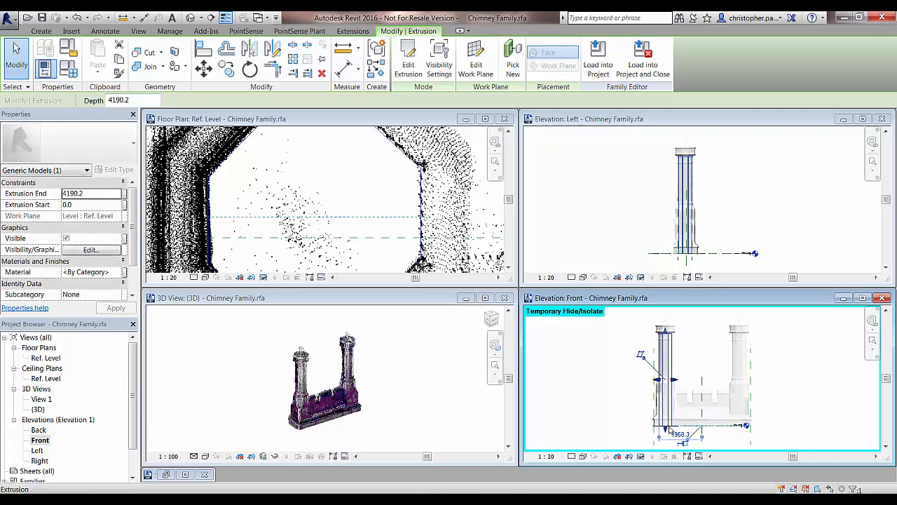
Raise the extrusion's lower end to the base of the turret shaft, an extrusion start of about 2214
left_click_drag(670, 430, 666, 433)
left_click_drag(686, 382, 686, 379)
left_click(616, 389)
Maximize the 3D view and examine from several angles how the octagonal shaft extrusion fits the point cloud
left_click(394, 408)
middle_click_drag(394, 407, 495, 457)
scroll(408, 378, "up", 5)
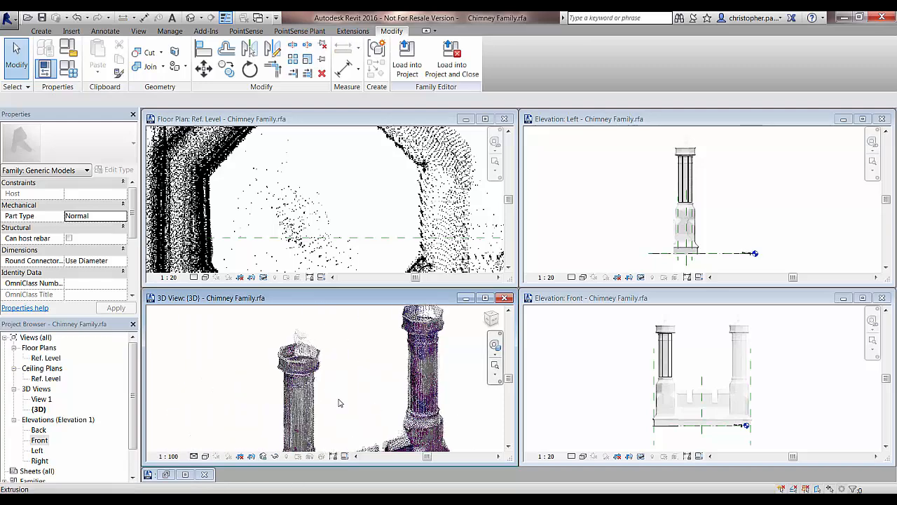
scroll(338, 403, "up", 4)
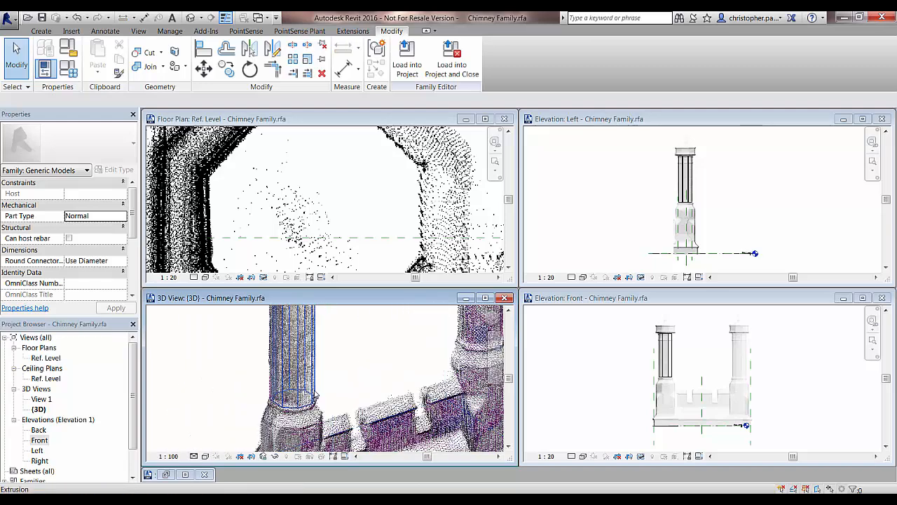
left_click(314, 397)
left_click(402, 314)
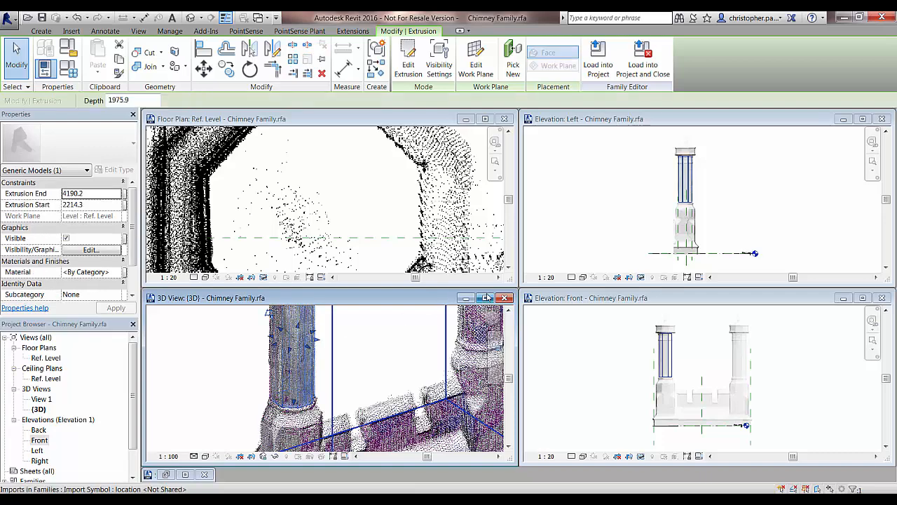
left_click(484, 298)
scroll(398, 303, "down", 3)
middle_click_drag(423, 345, 320, 274, "shift")
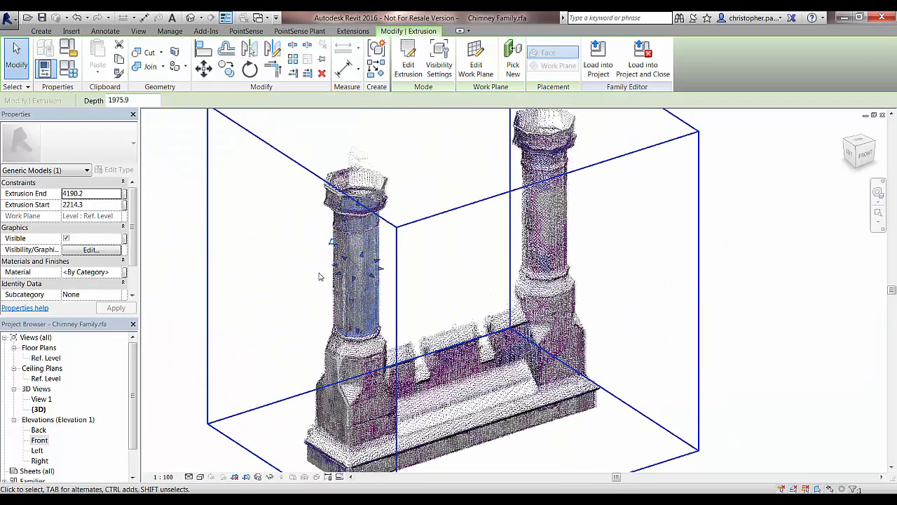
scroll(320, 276, "up", 3)
scroll(290, 287, "up", 3)
left_click(294, 299)
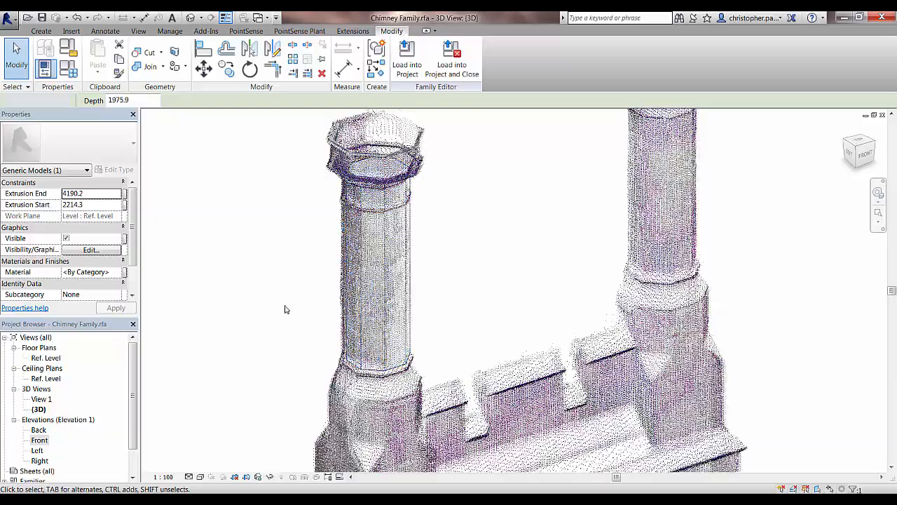
middle_click_drag(286, 313, 490, 332, "shift")
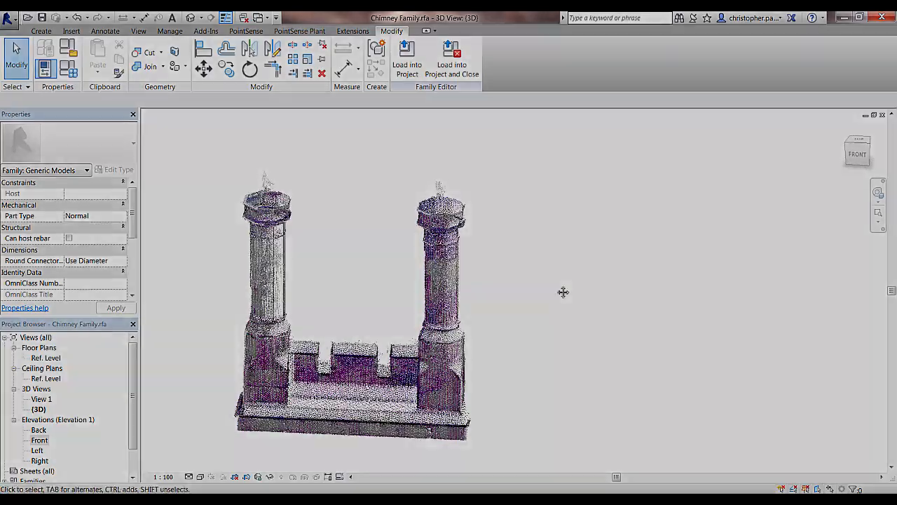